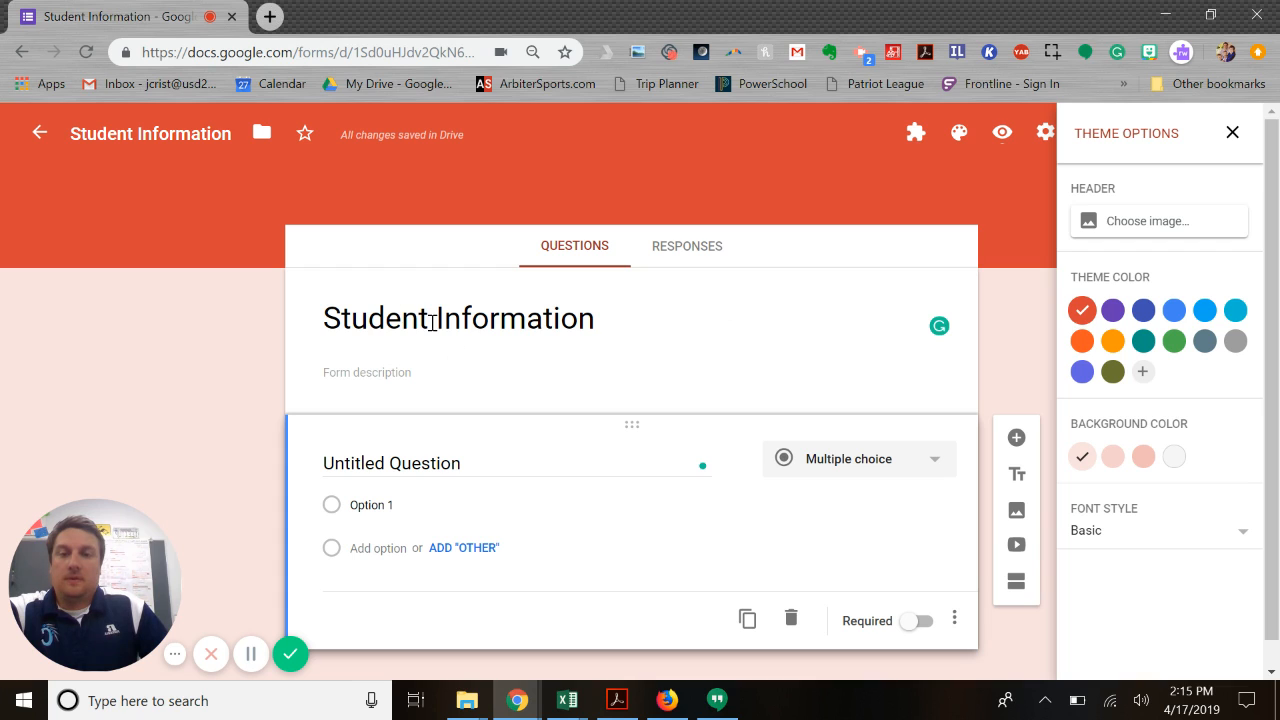
Step: Search YouTube for "adding fractions" and insert the video "Math Antics - Adding and Subtracting Fractions" into the form
scroll(571, 409, down, 1)
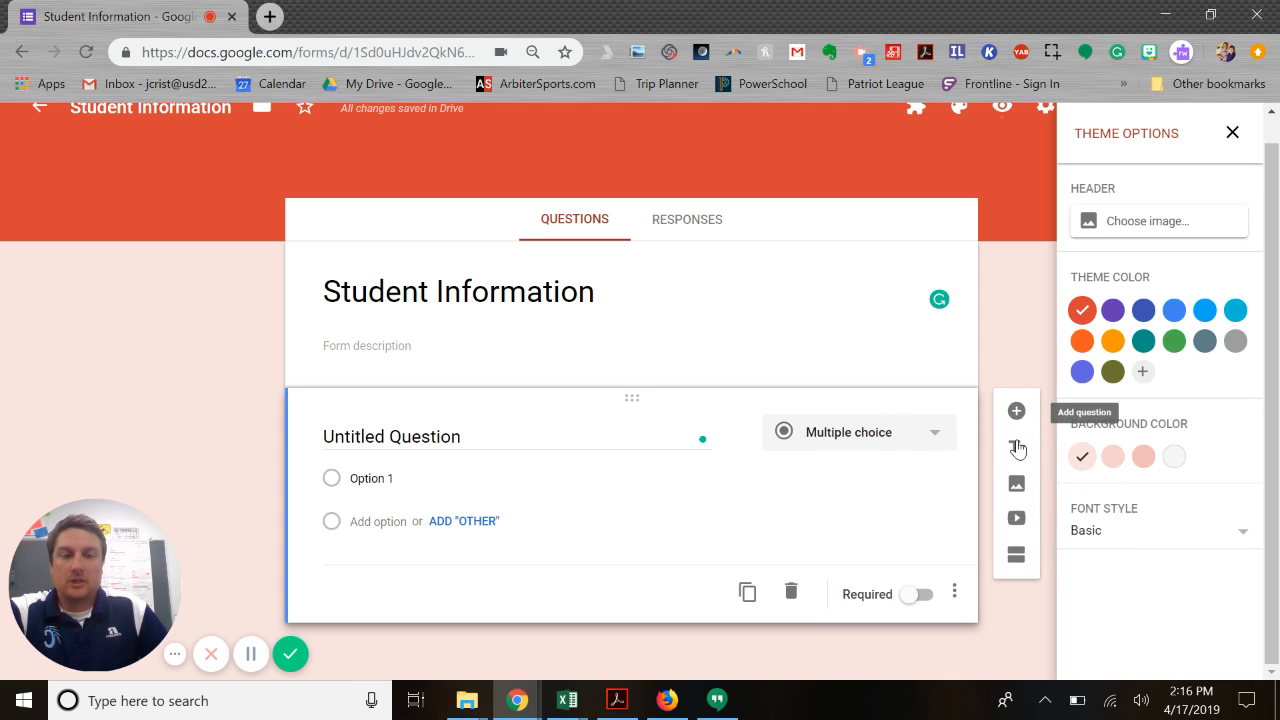
click(1017, 520)
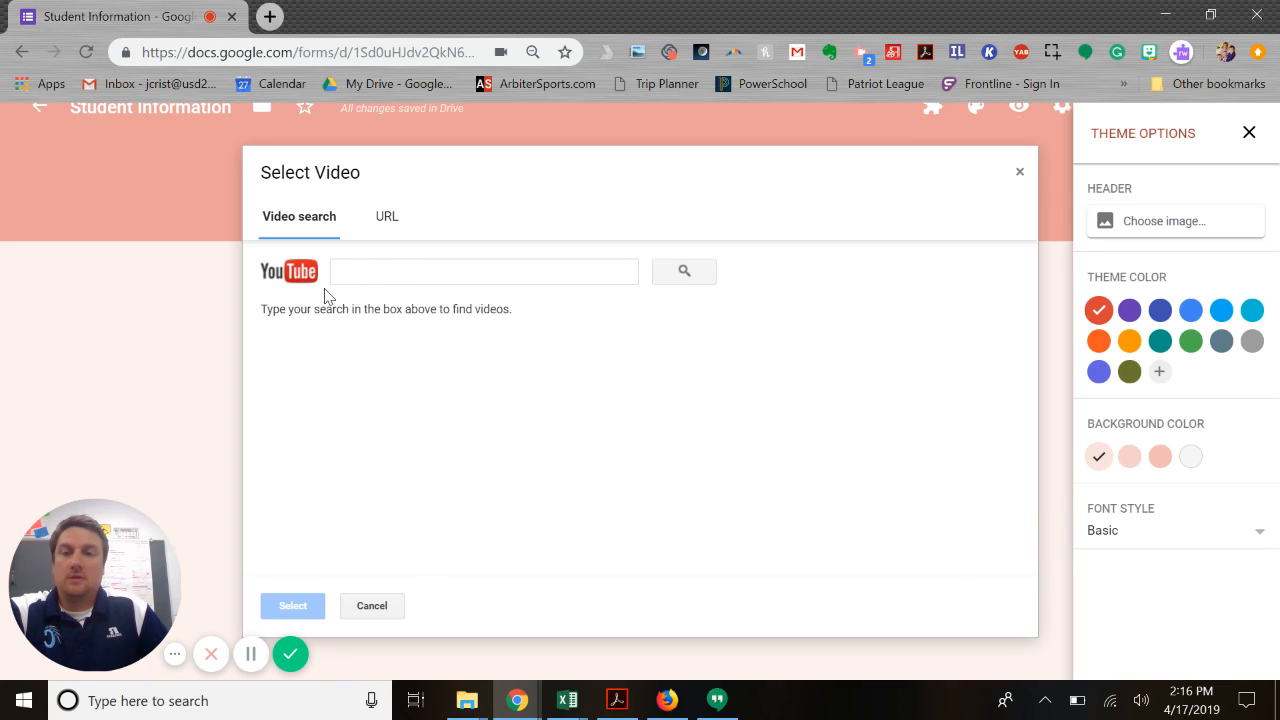
click(386, 222)
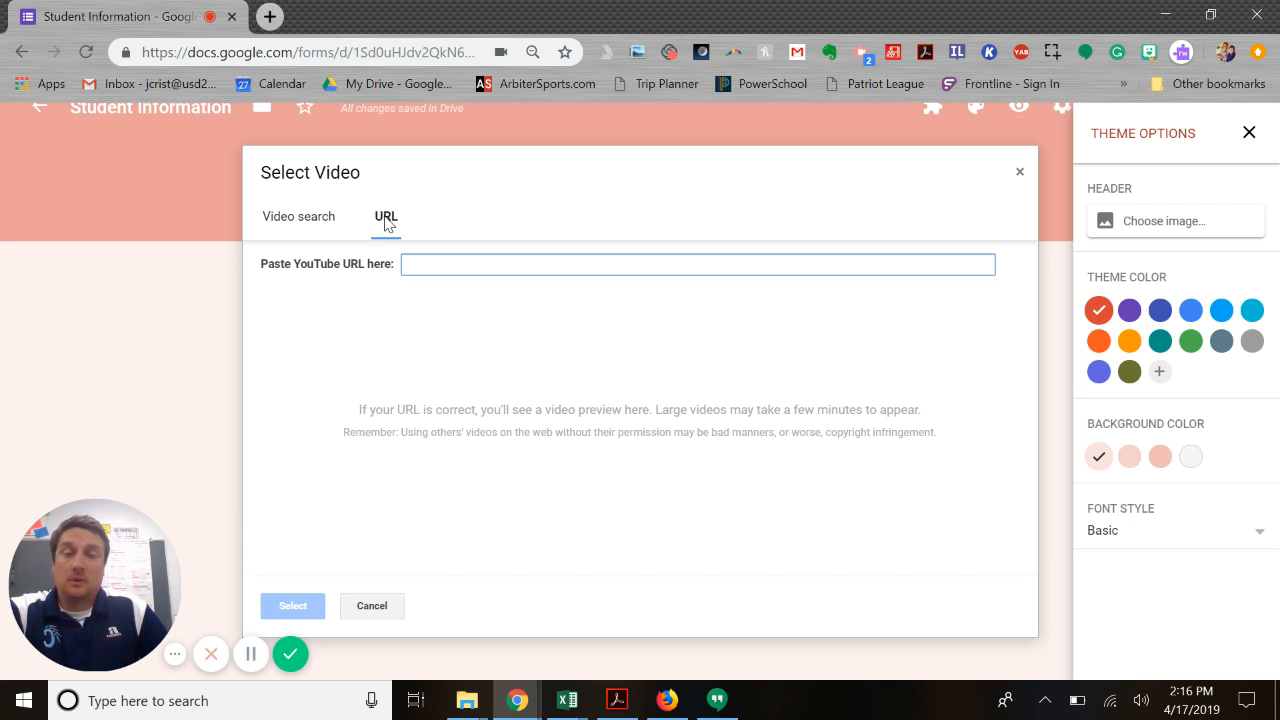
click(337, 229)
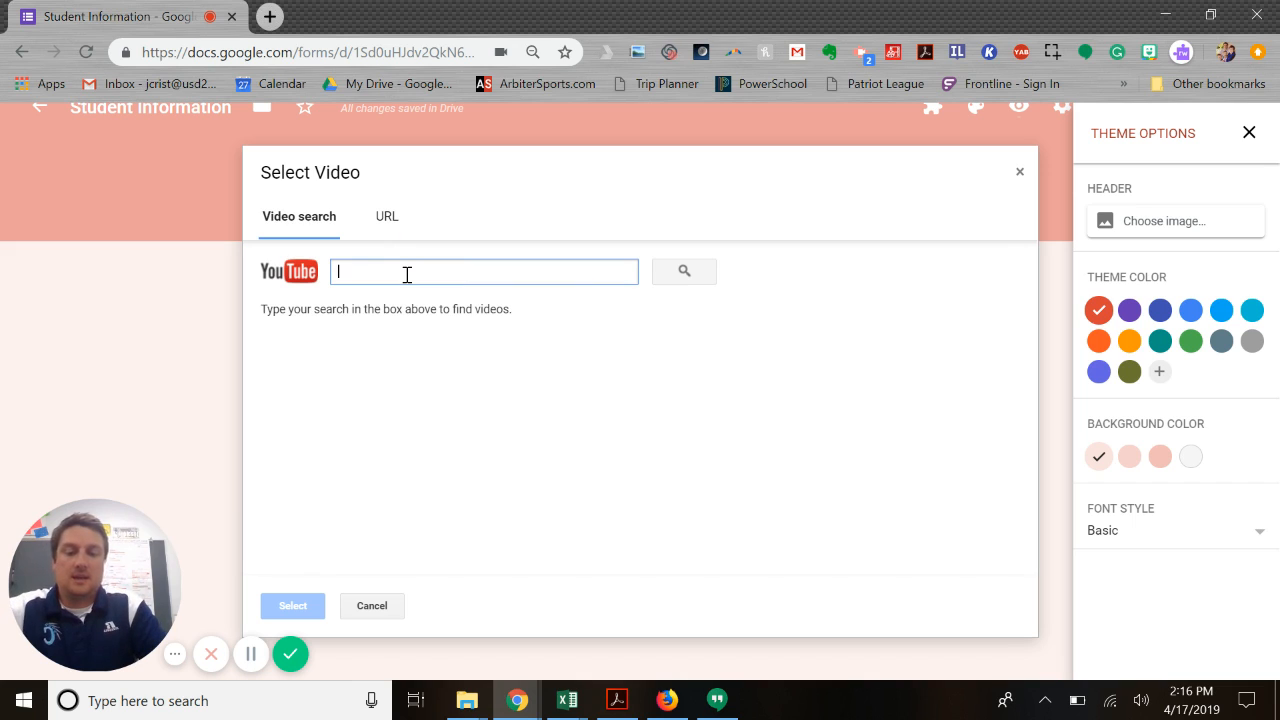
text(adding fractions)
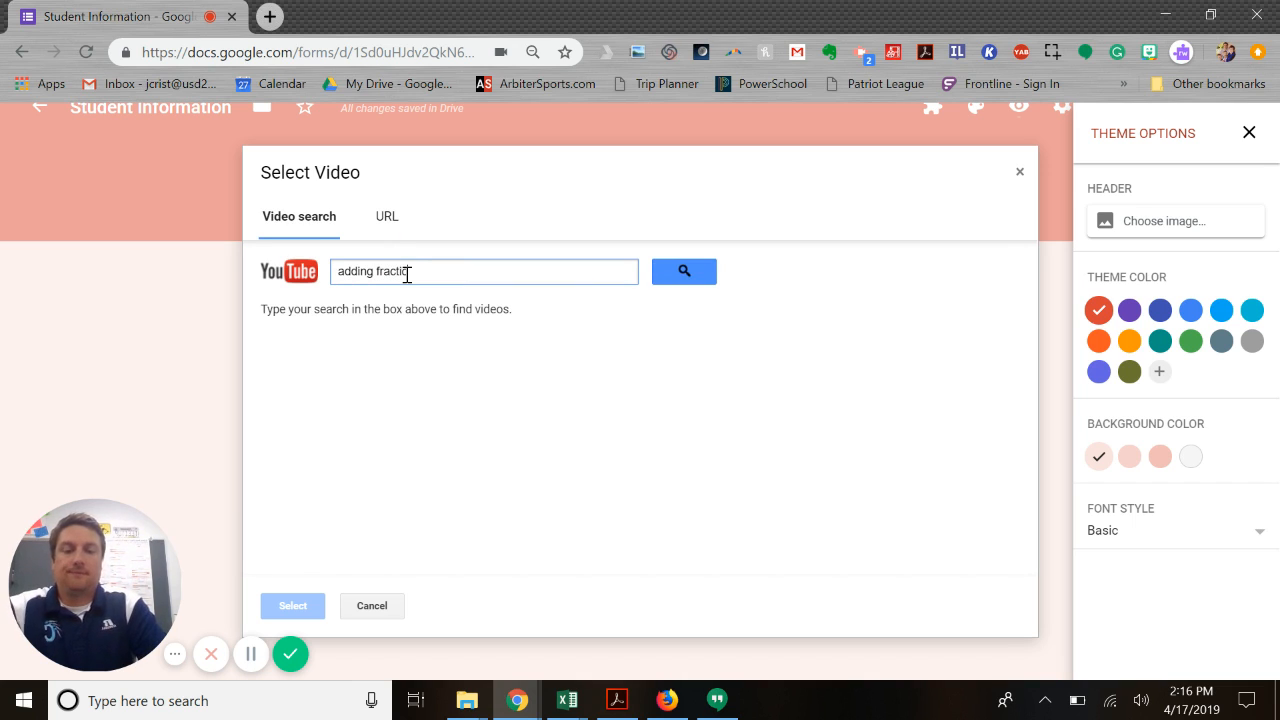
key(Return)
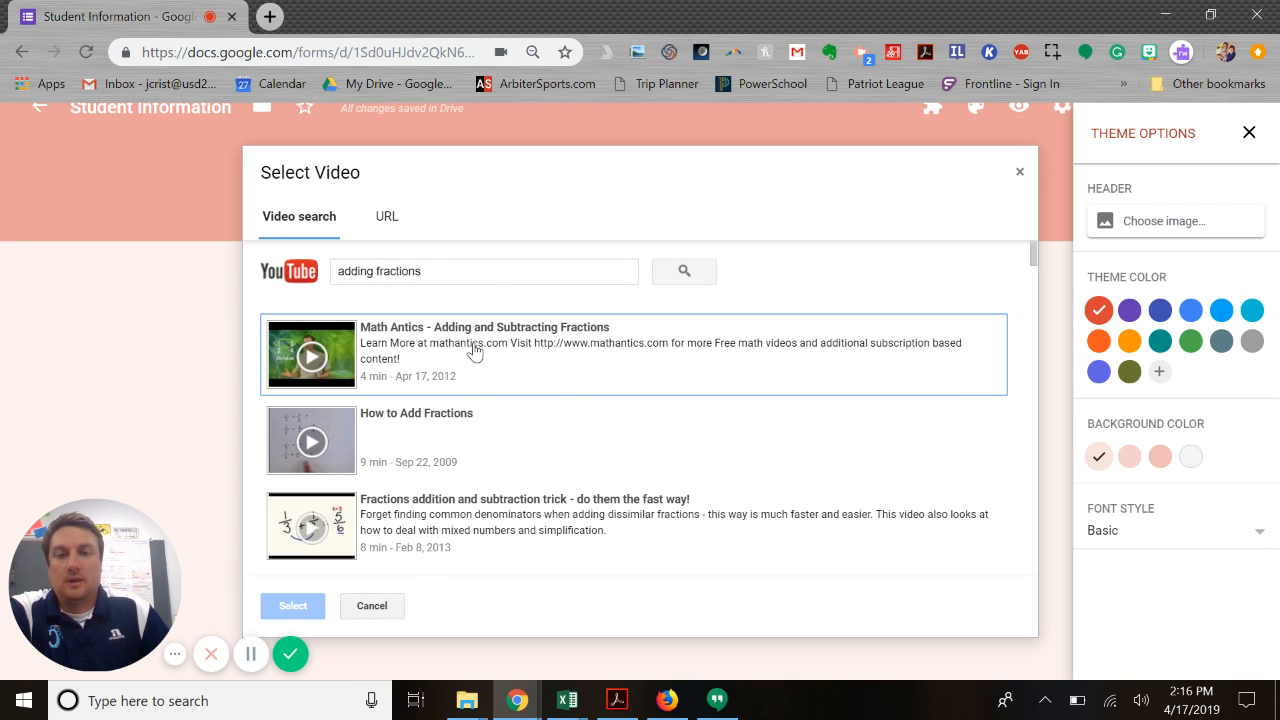
click(405, 358)
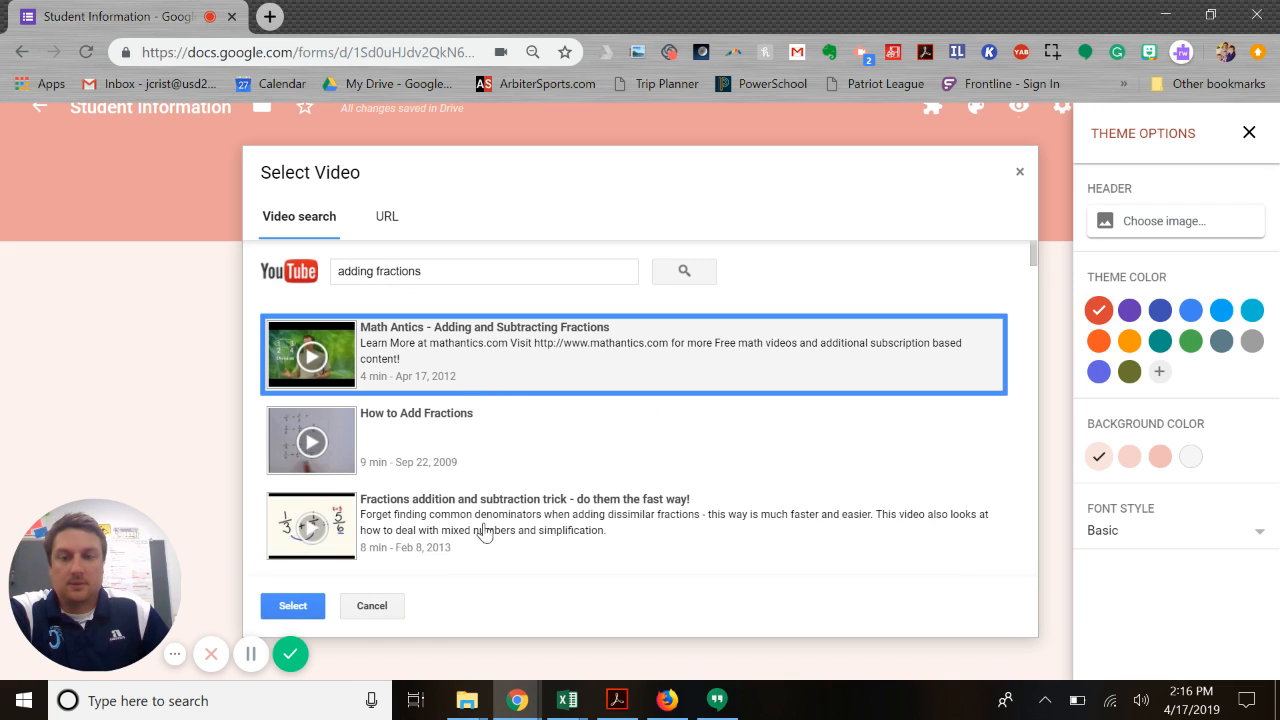
click(300, 607)
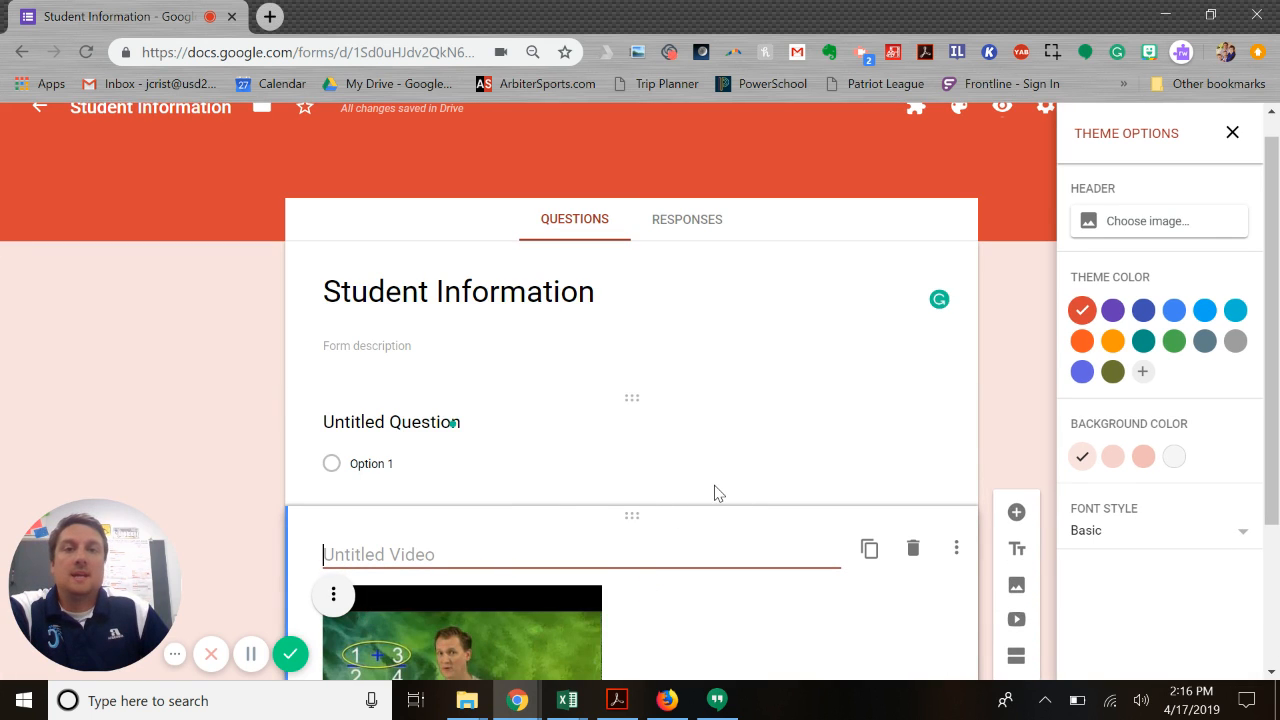
Step: Title the inserted video "How To: Adding Fractions"
scroll(714, 492, down, 1)
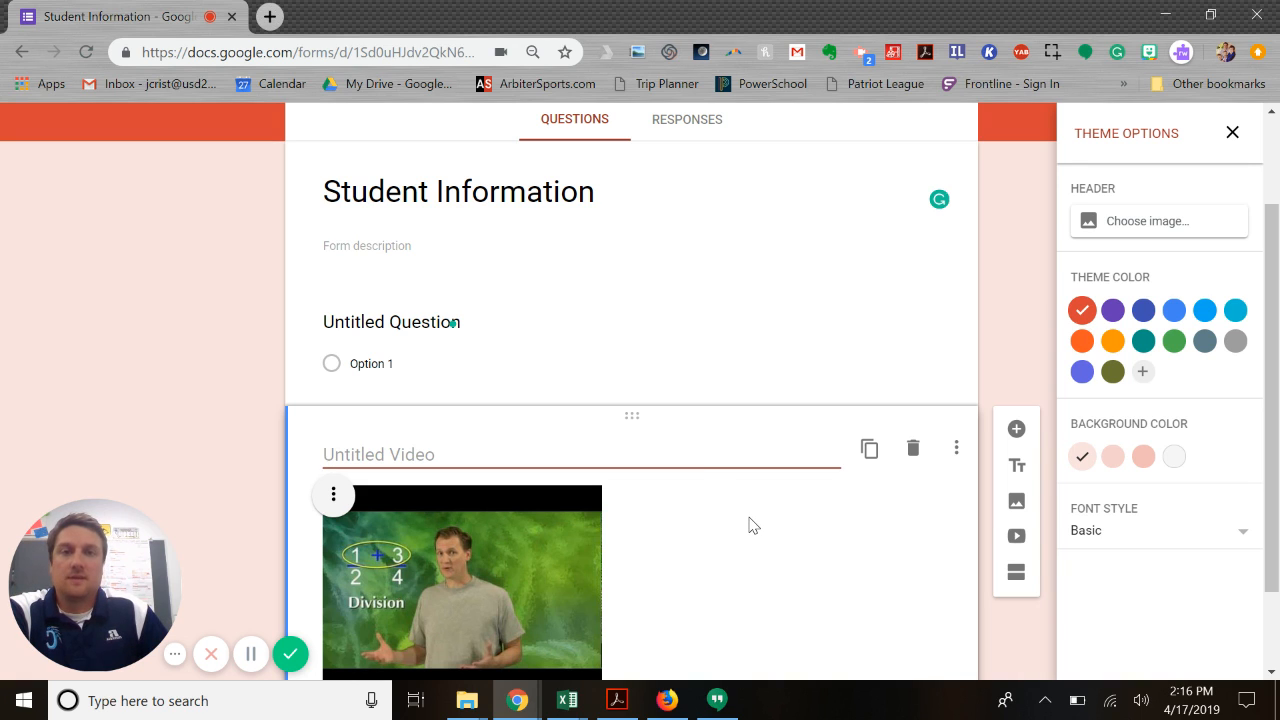
scroll(752, 525, down, 1)
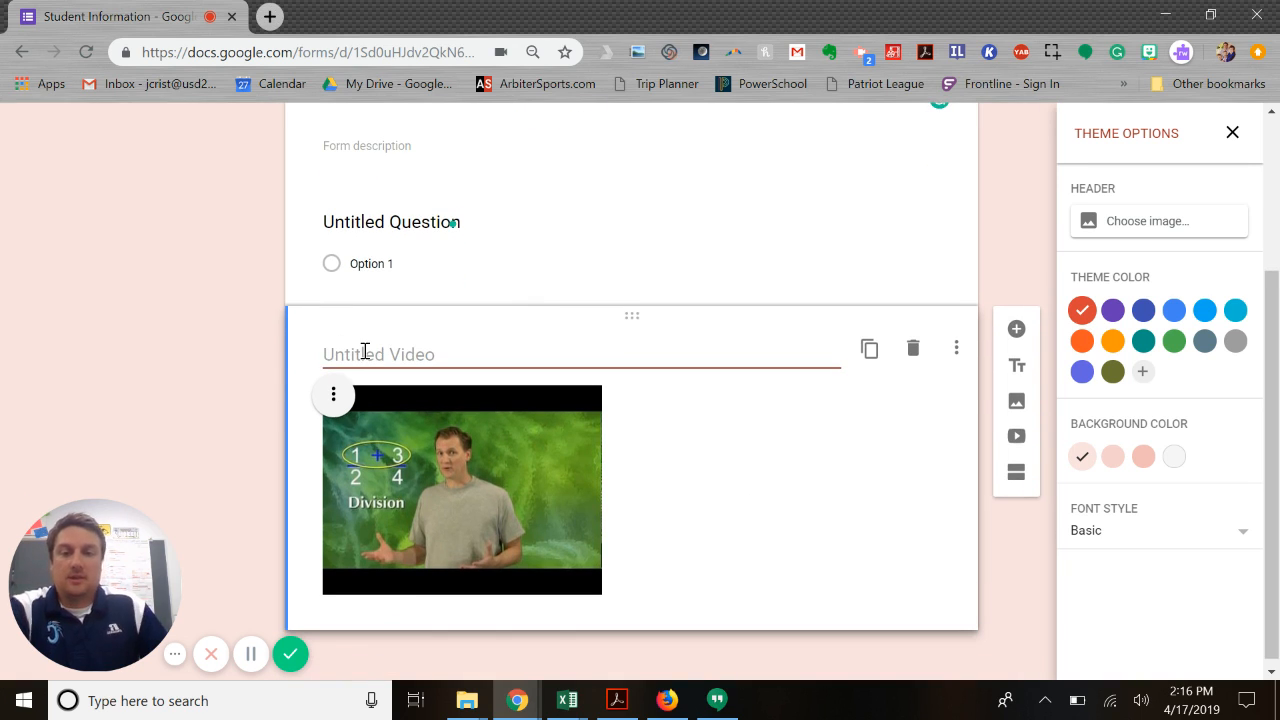
text(Adding Fr)
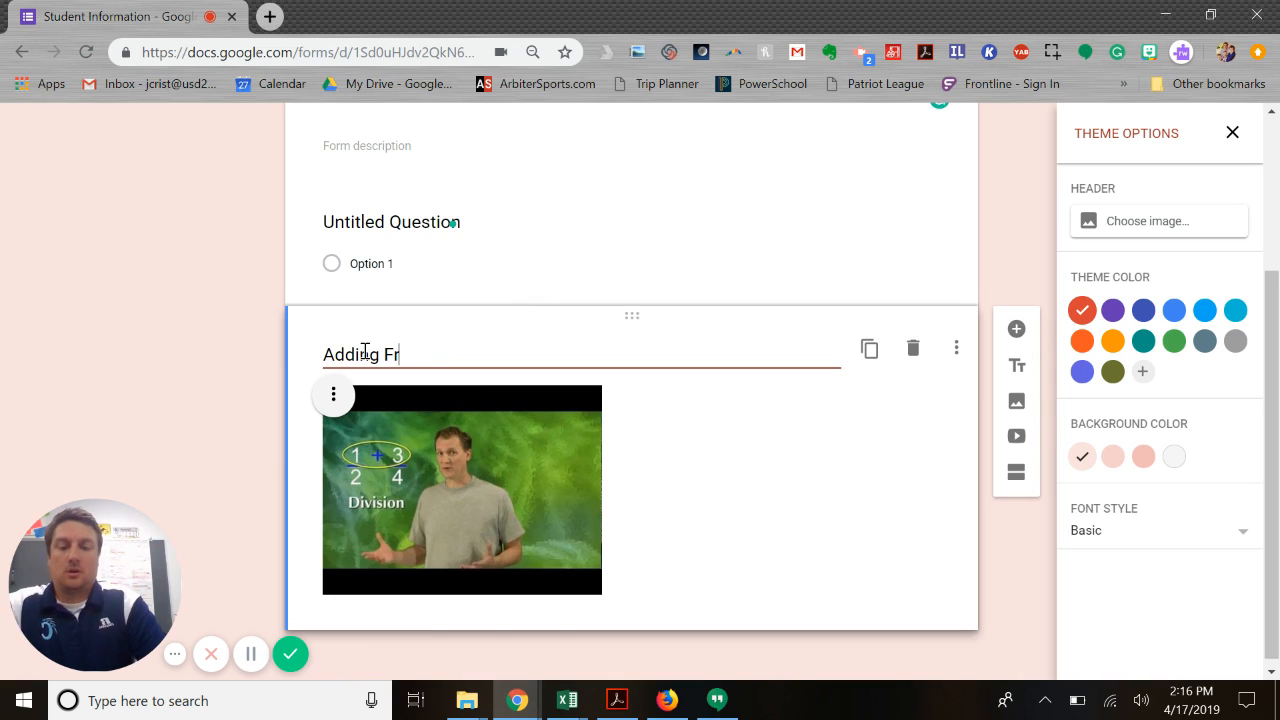
text(actions)
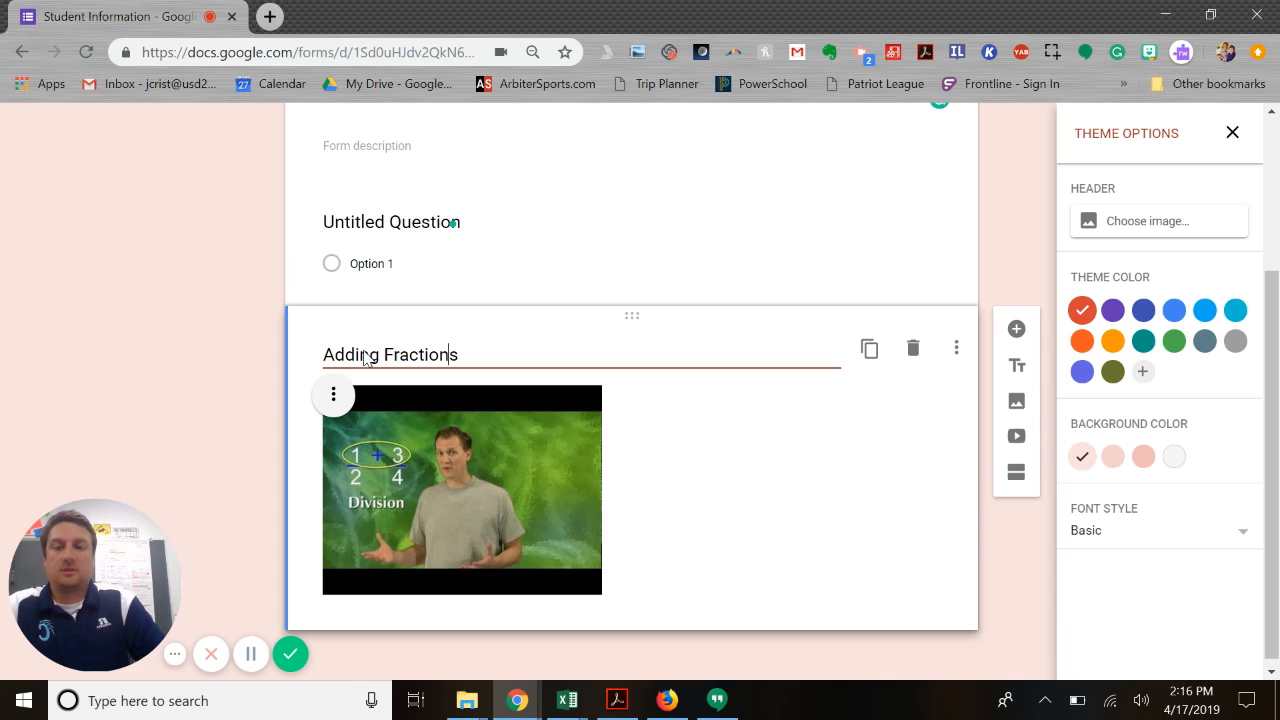
key(ctrl+Left)
text(How To)
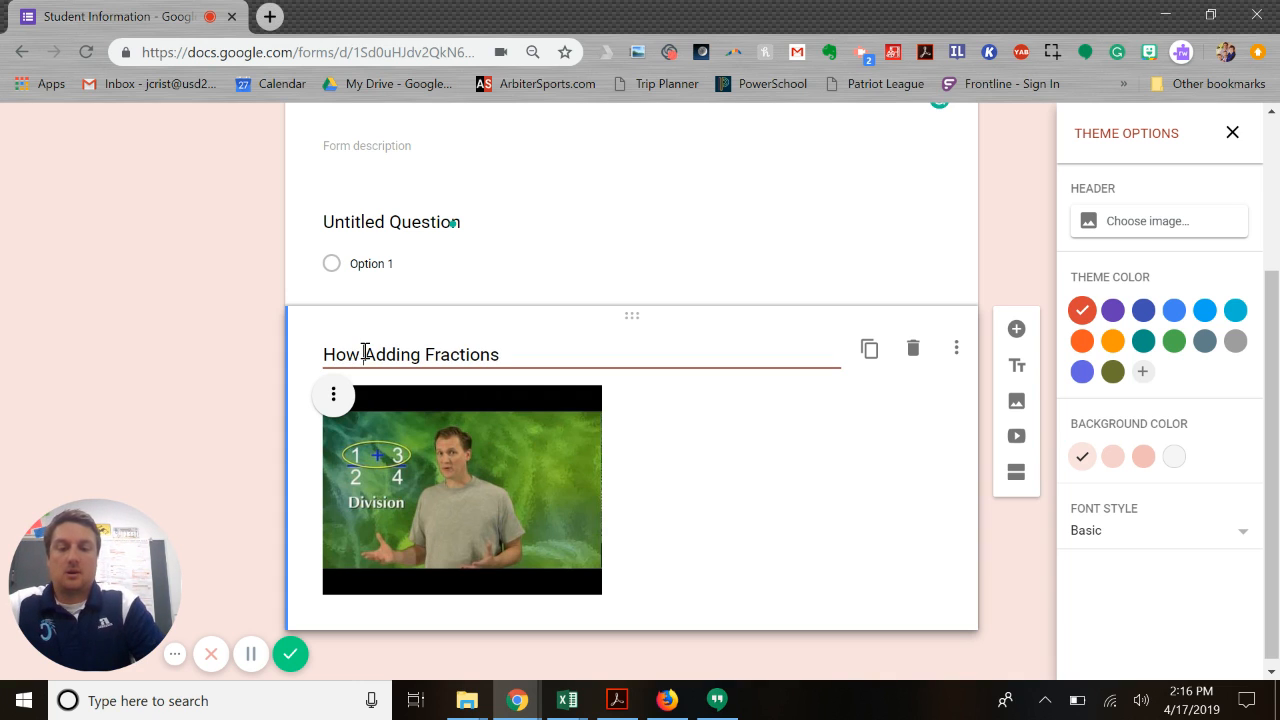
text(:)
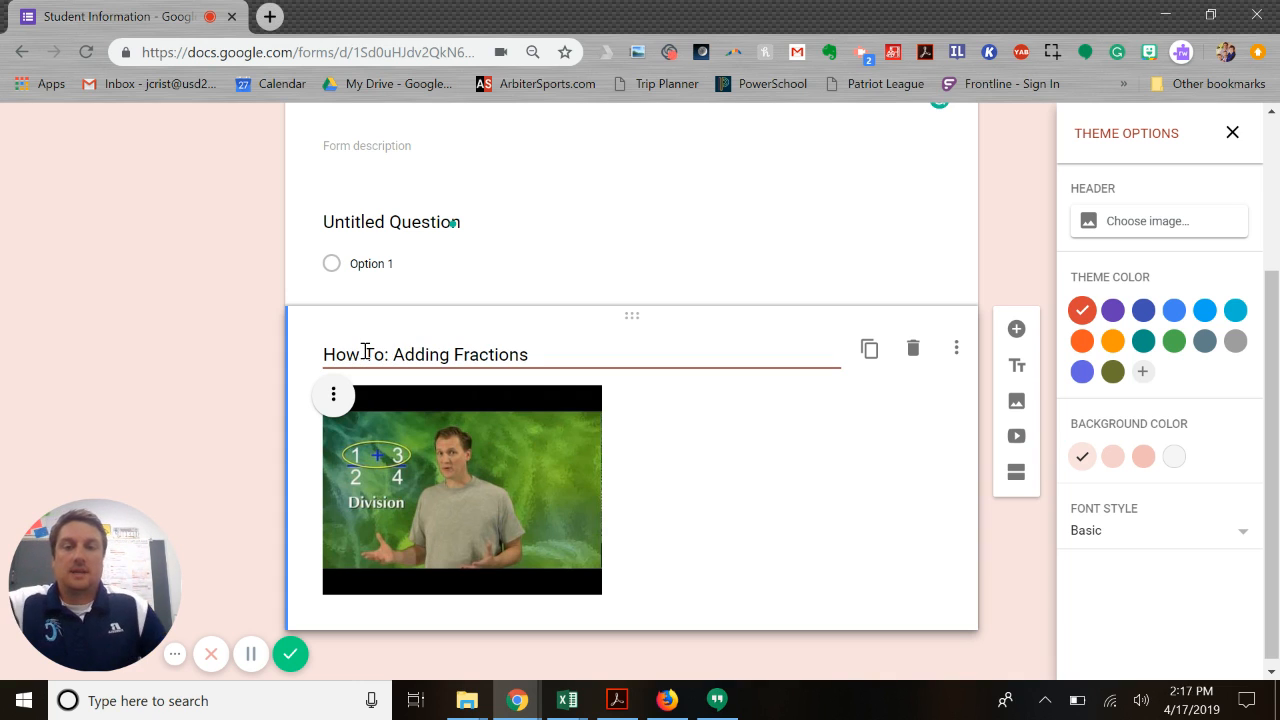
Step: Center align the adding fractions video within its block
scroll(671, 491, up, 1)
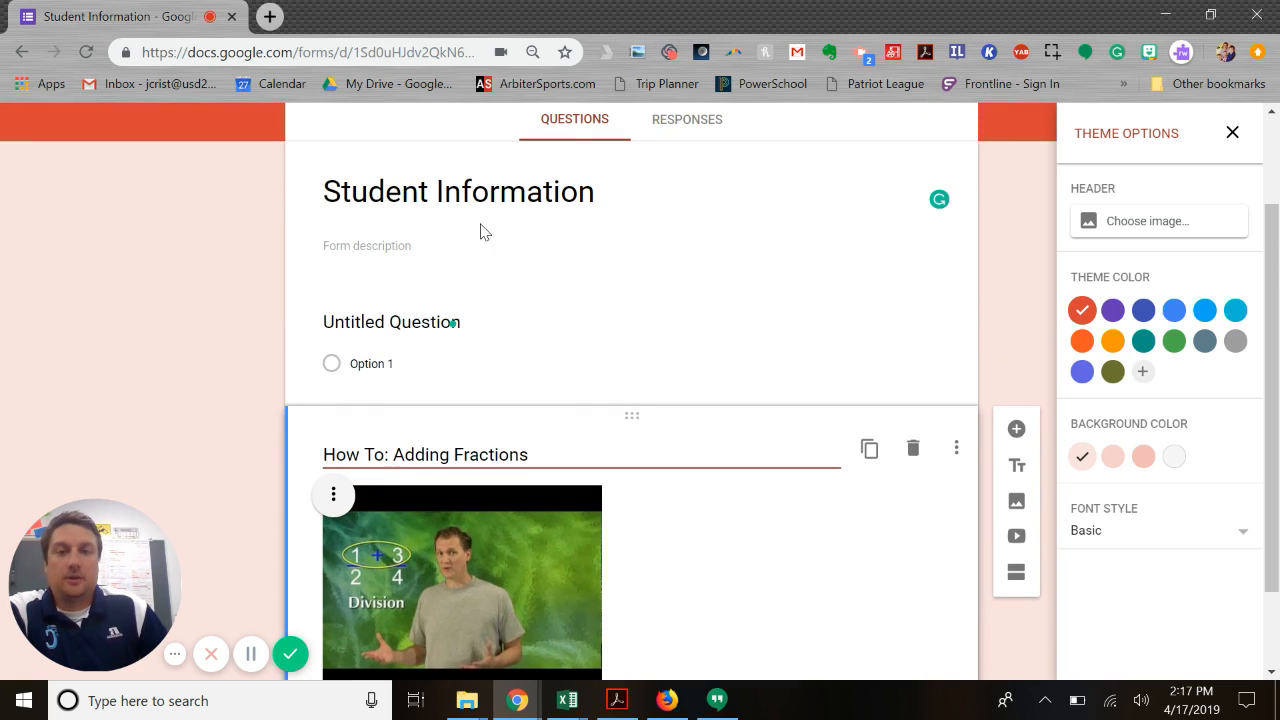
scroll(651, 443, down, 1)
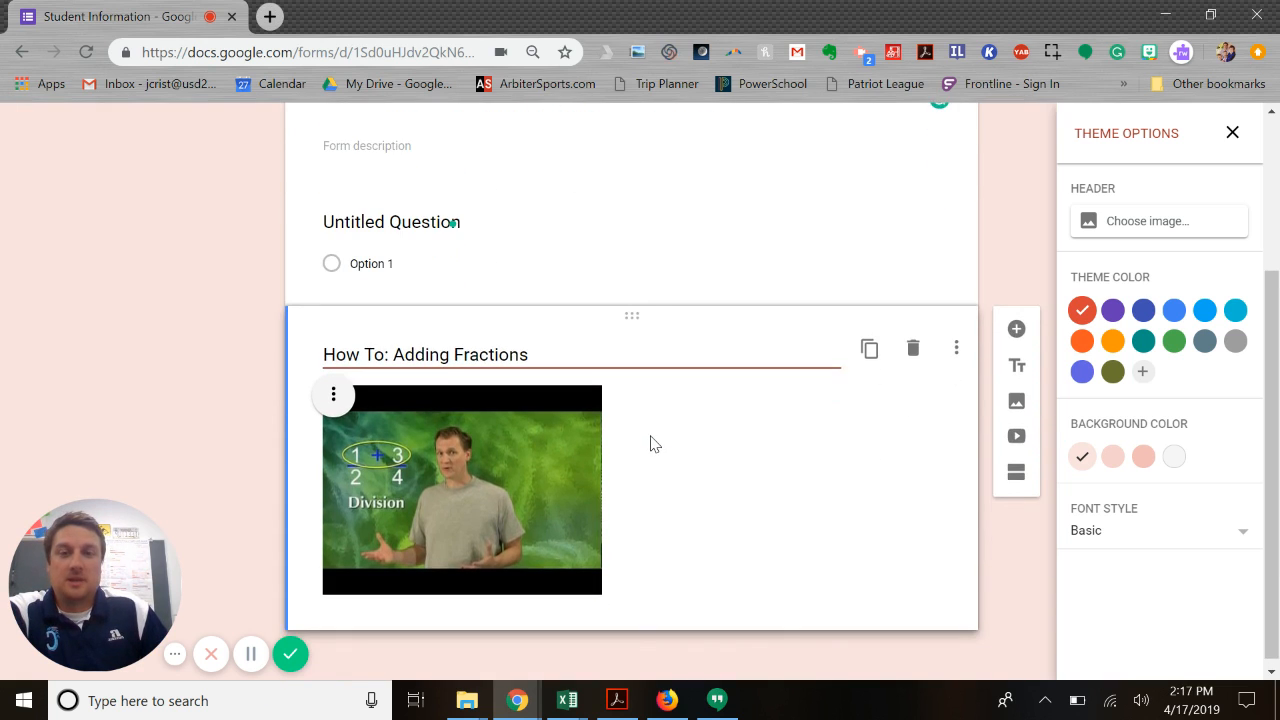
click(334, 397)
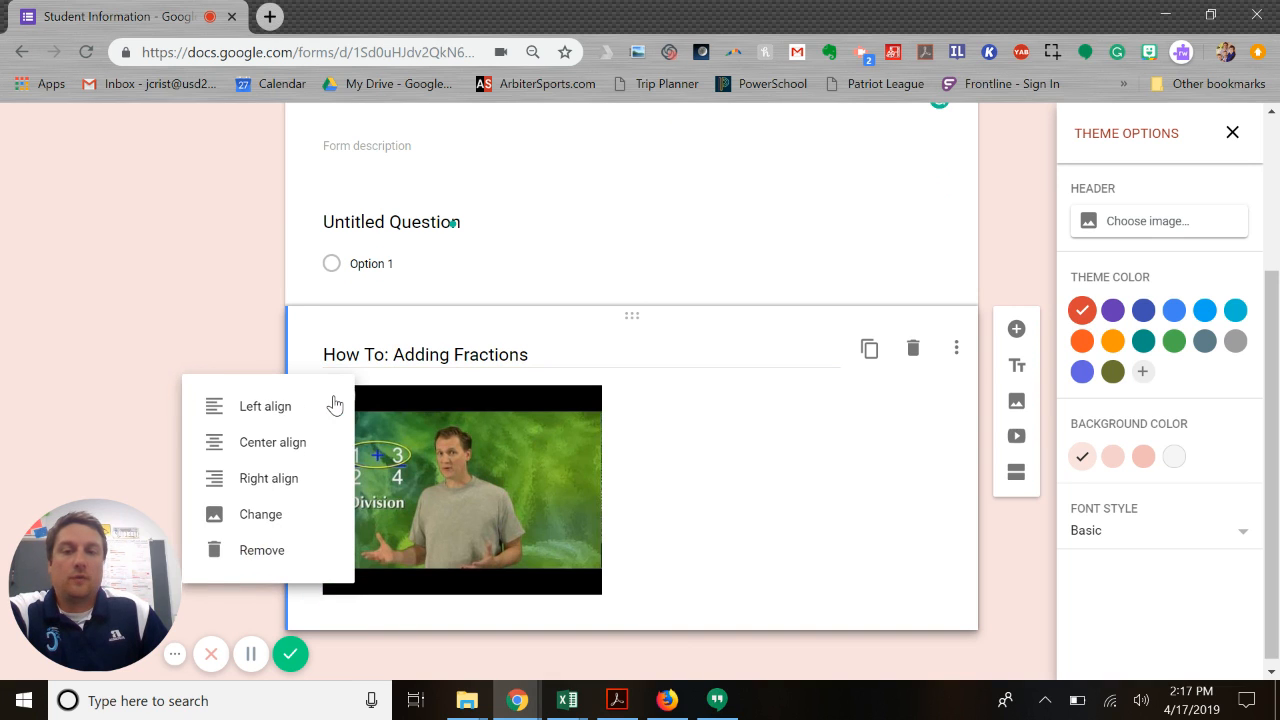
click(263, 446)
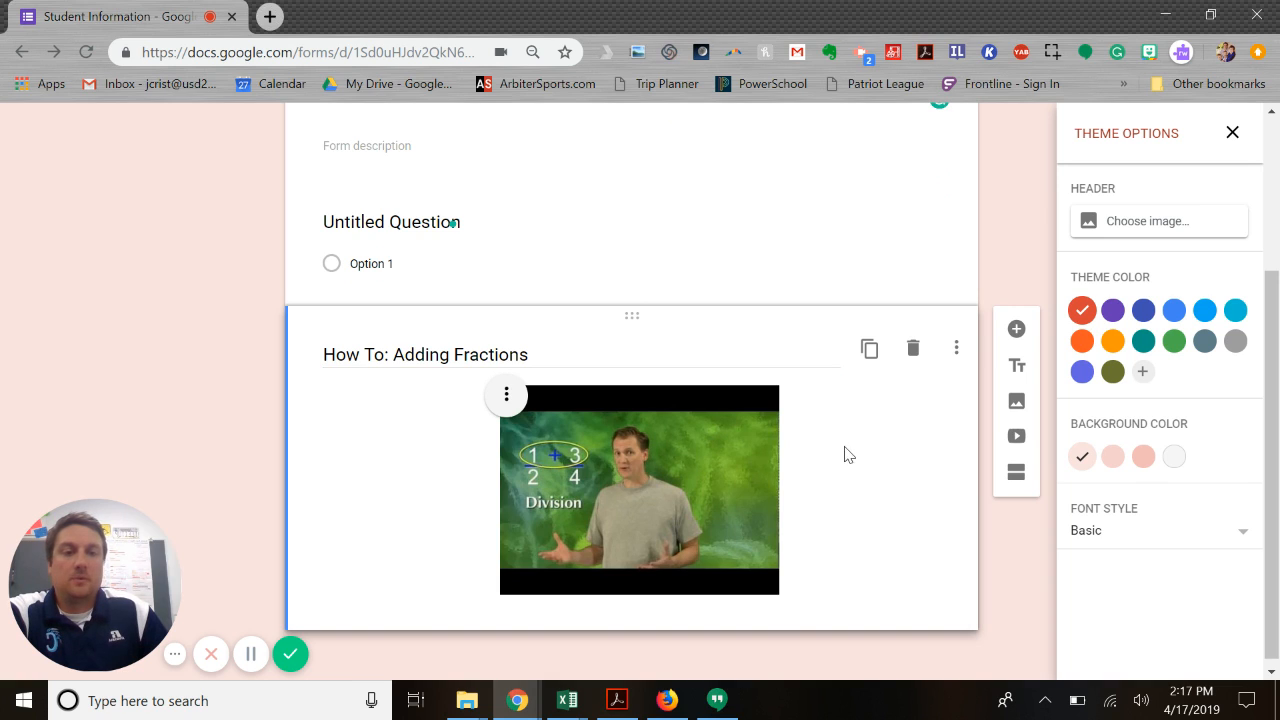
Step: Move the "How To: Adding Fractions" video block above the untitled question
scroll(322, 350, up, 1)
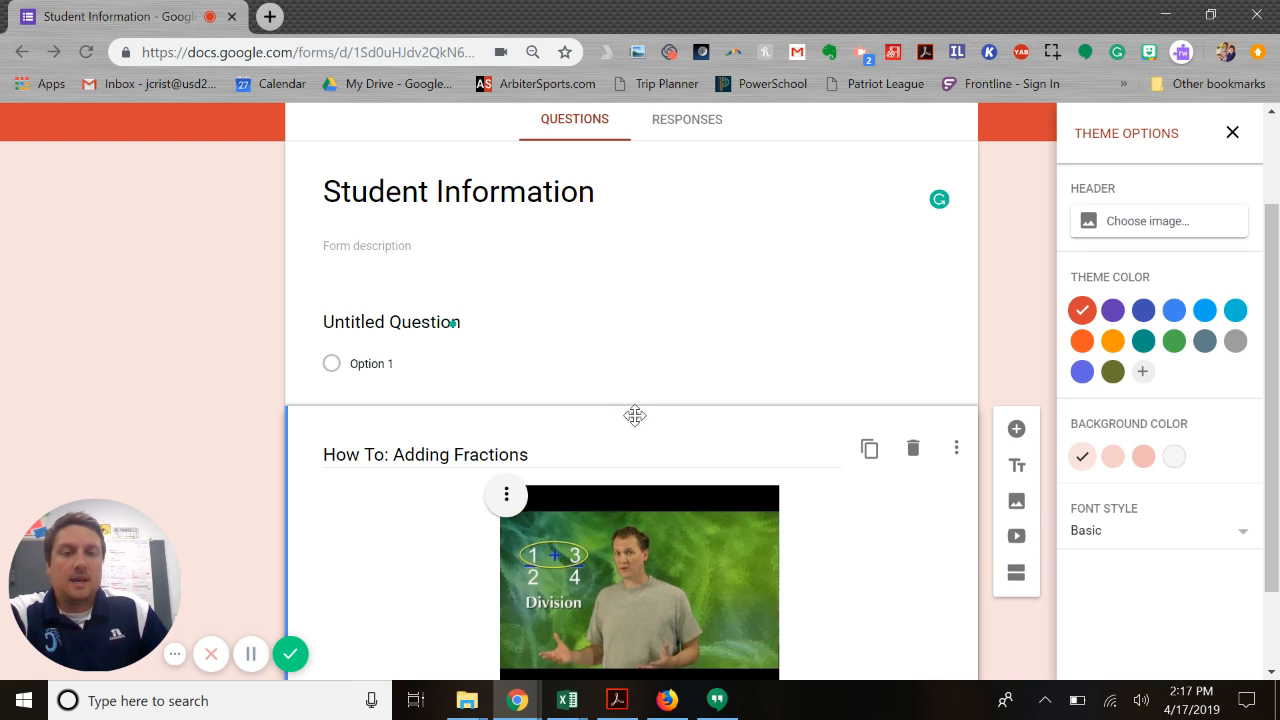
drag(635, 415, 628, 276)
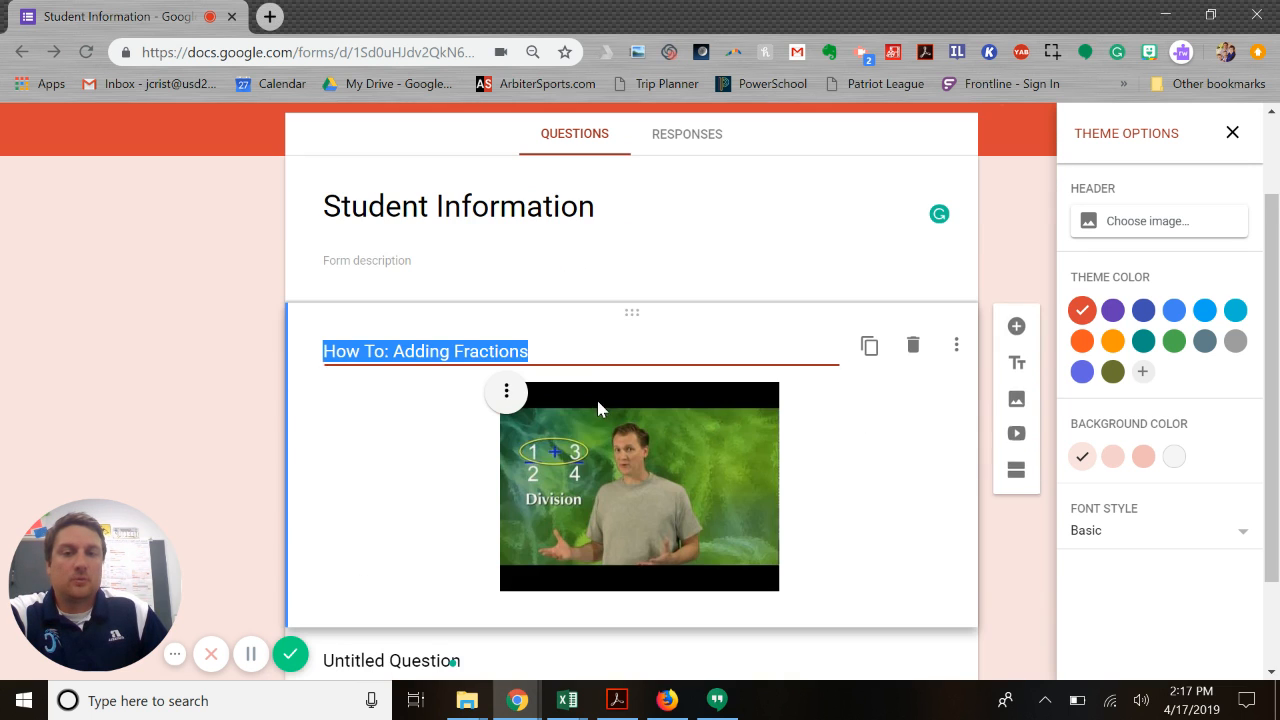
scroll(475, 522, down, 1)
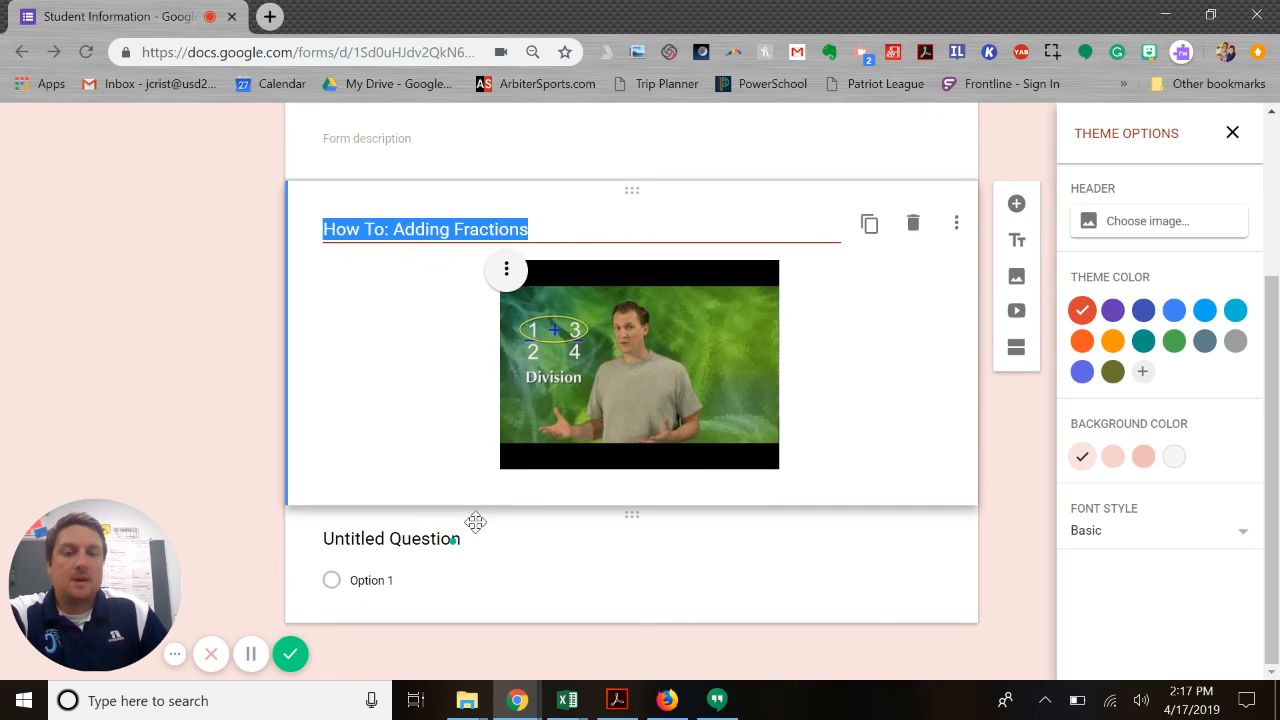
click(560, 549)
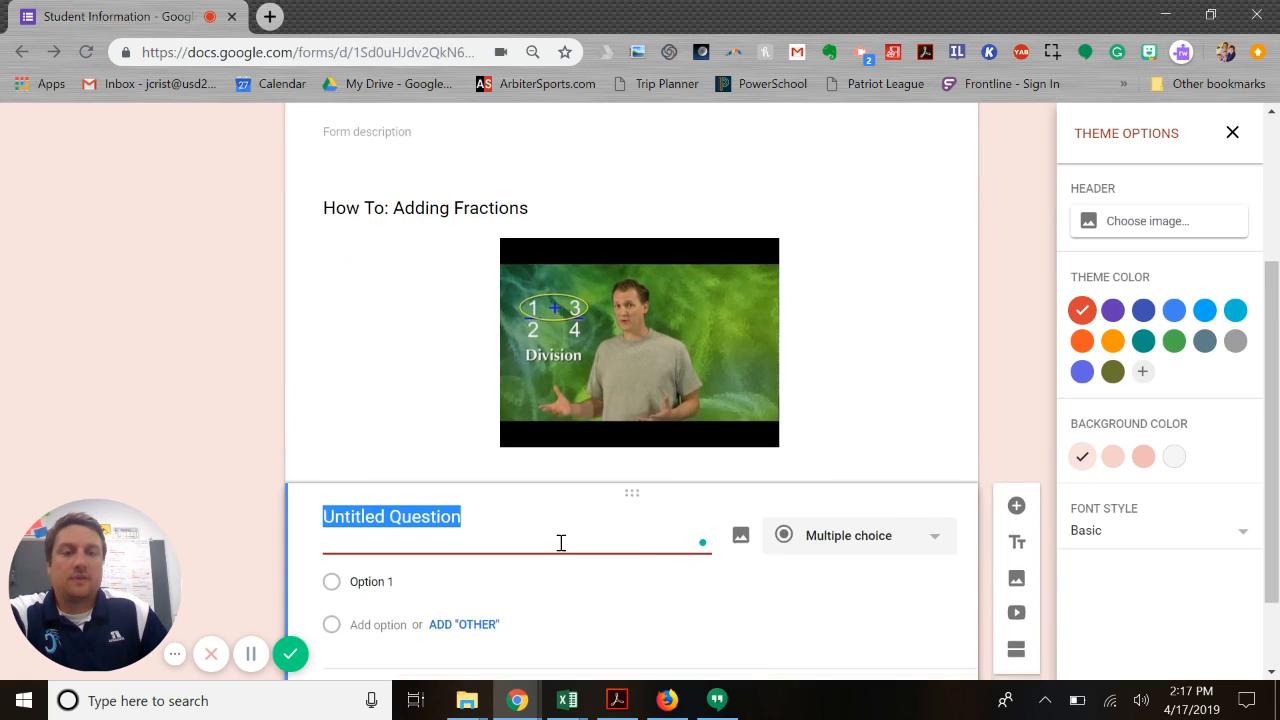
scroll(580, 550, down, 1)
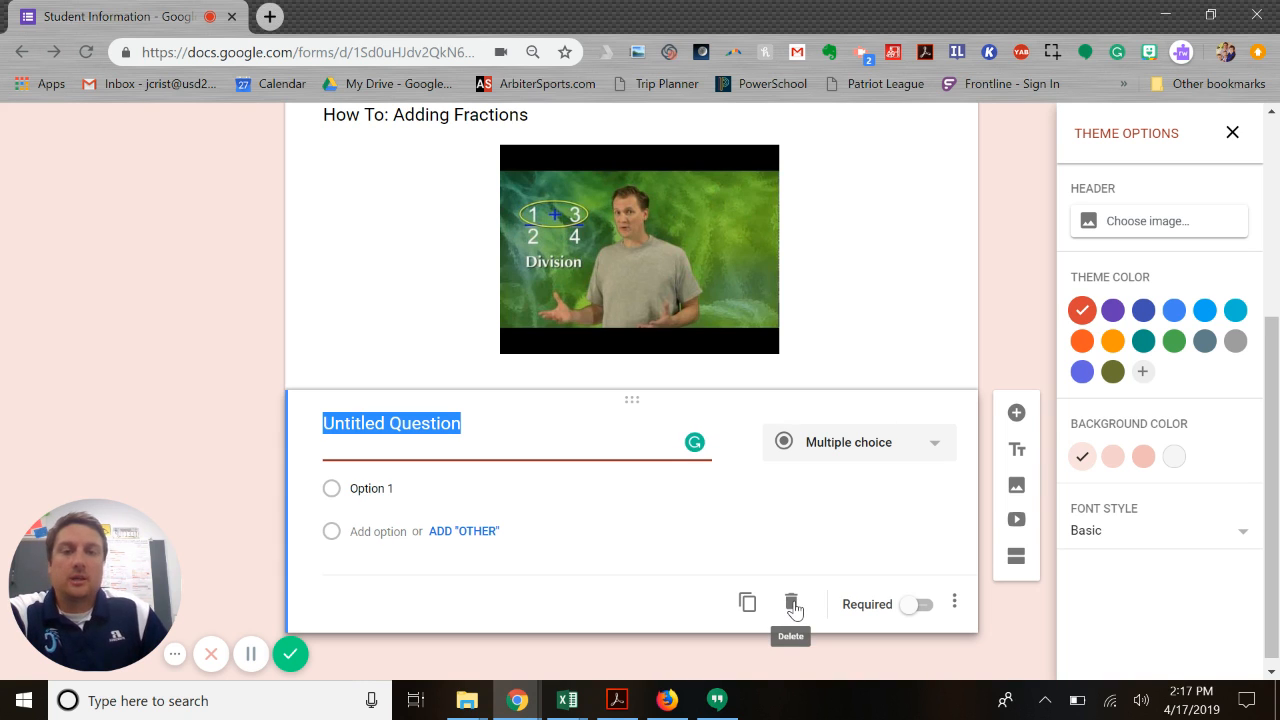
scroll(803, 586, up, 3)
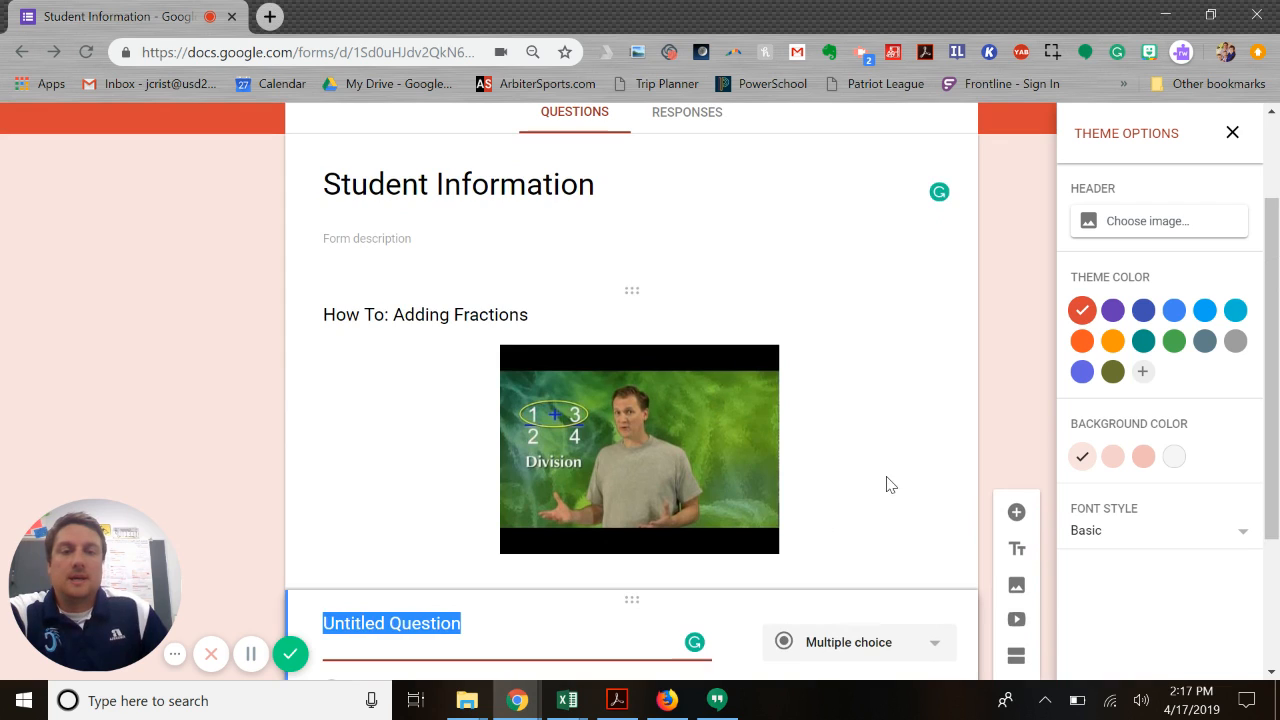
Step: Add a new section directly after the "How To: Adding Fractions" video, before the untitled question
click(835, 490)
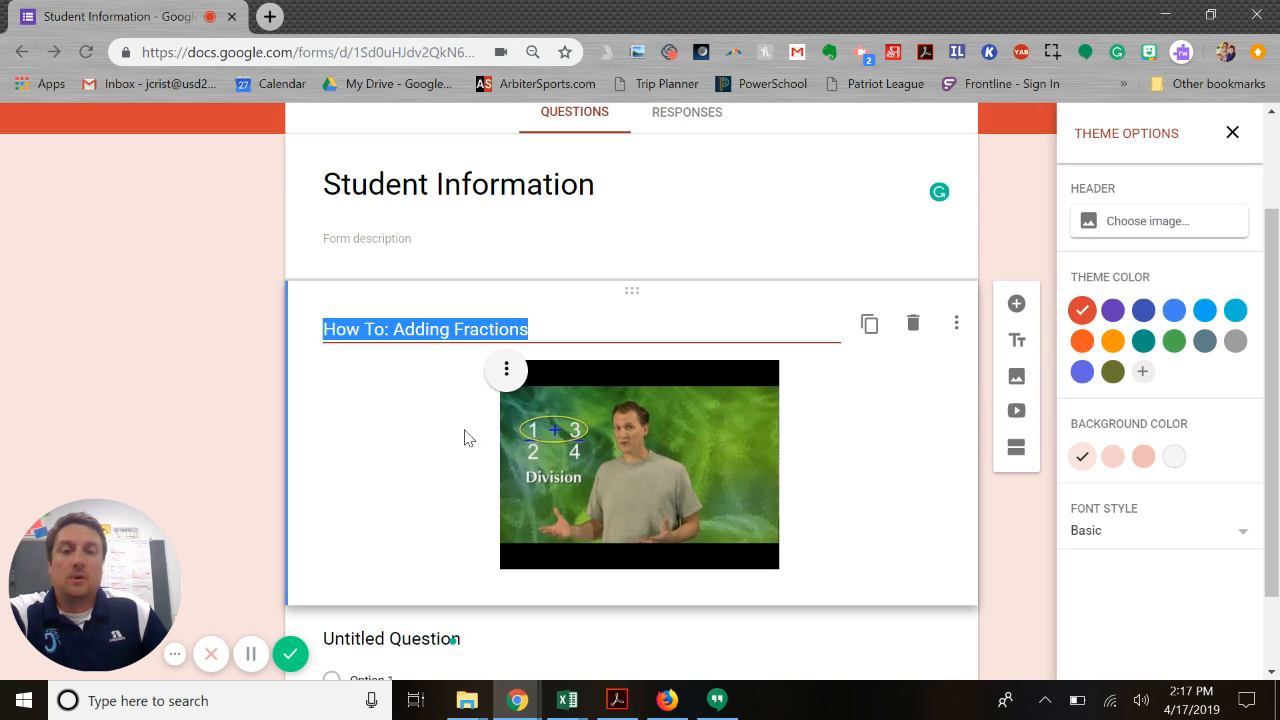
scroll(910, 540, down, 1)
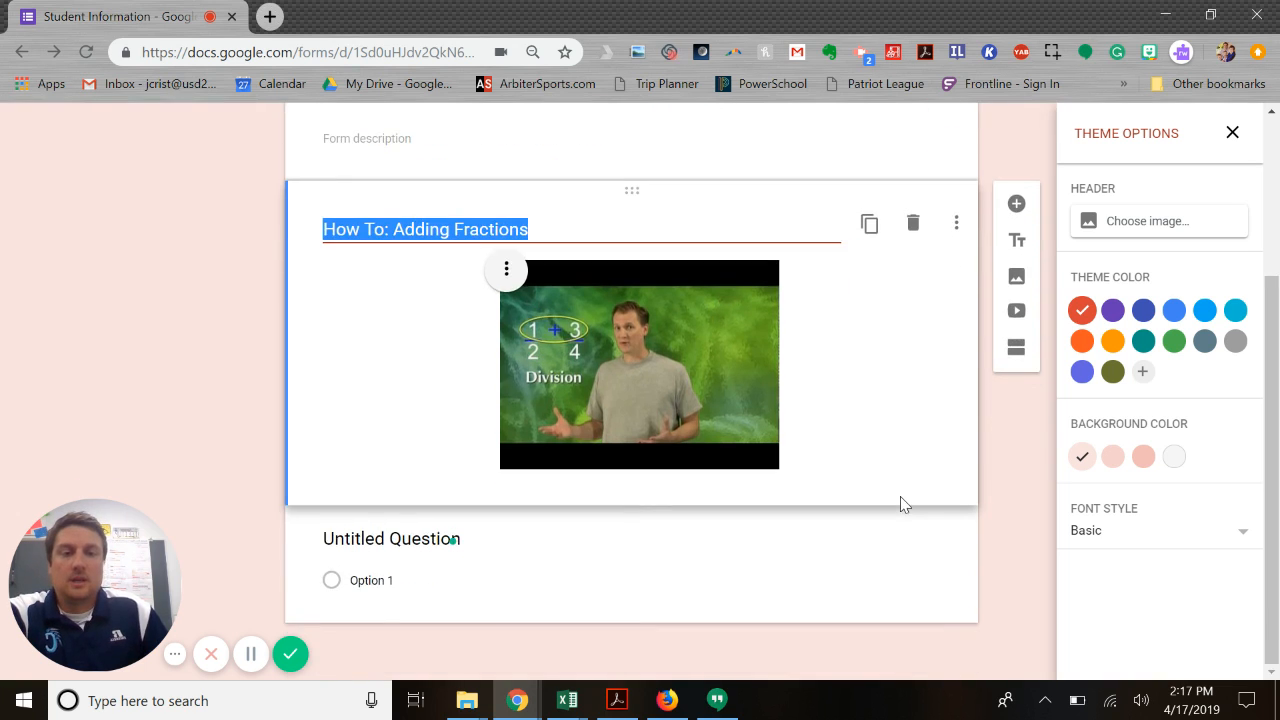
click(905, 472)
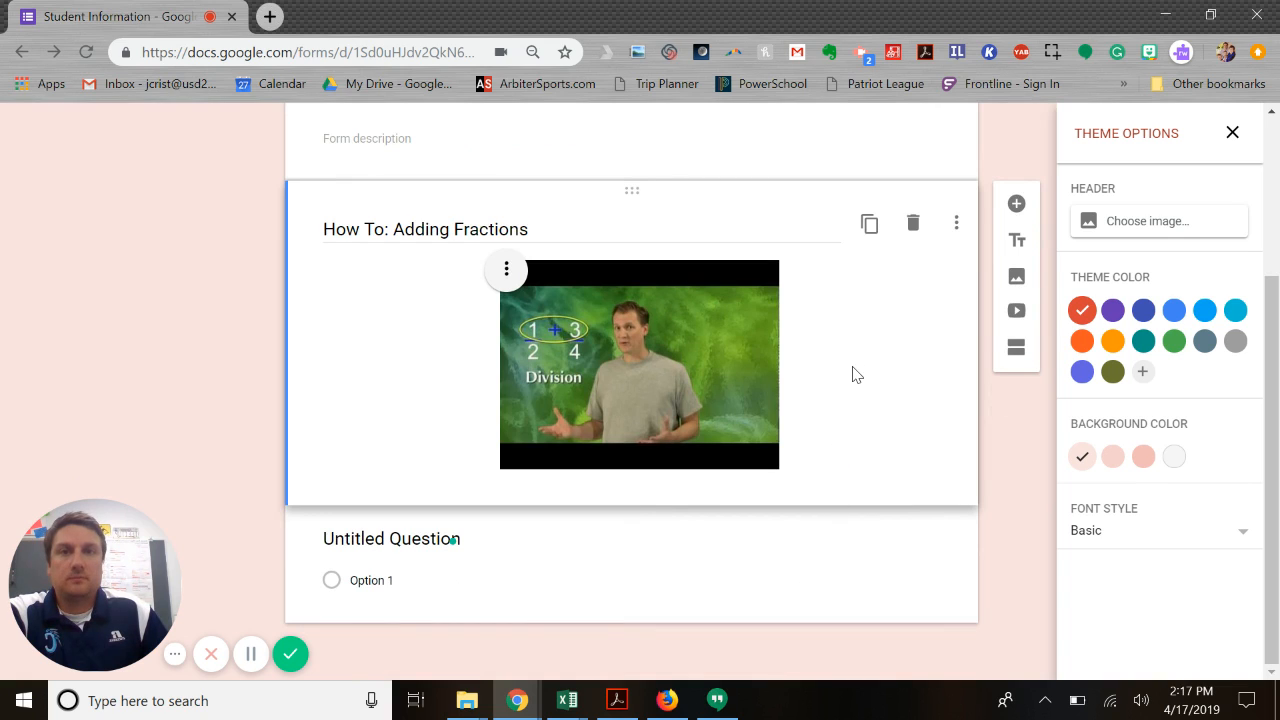
click(1019, 355)
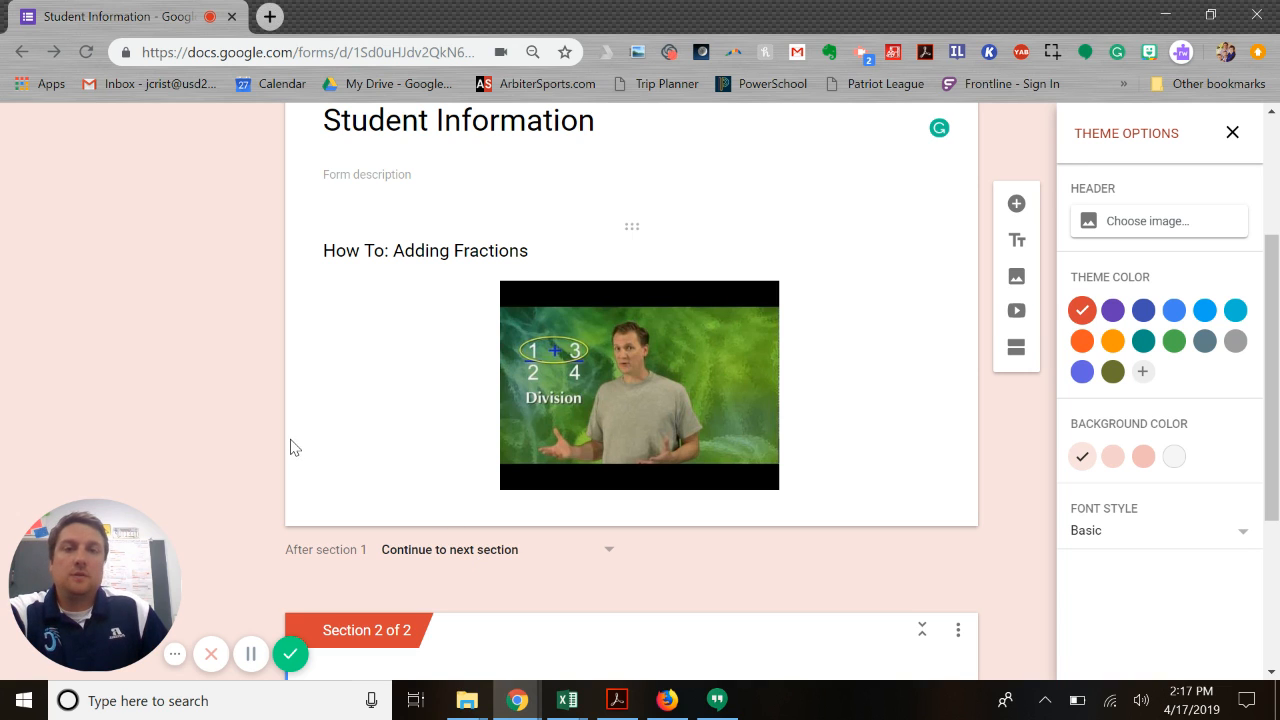
scroll(300, 430, up, 2)
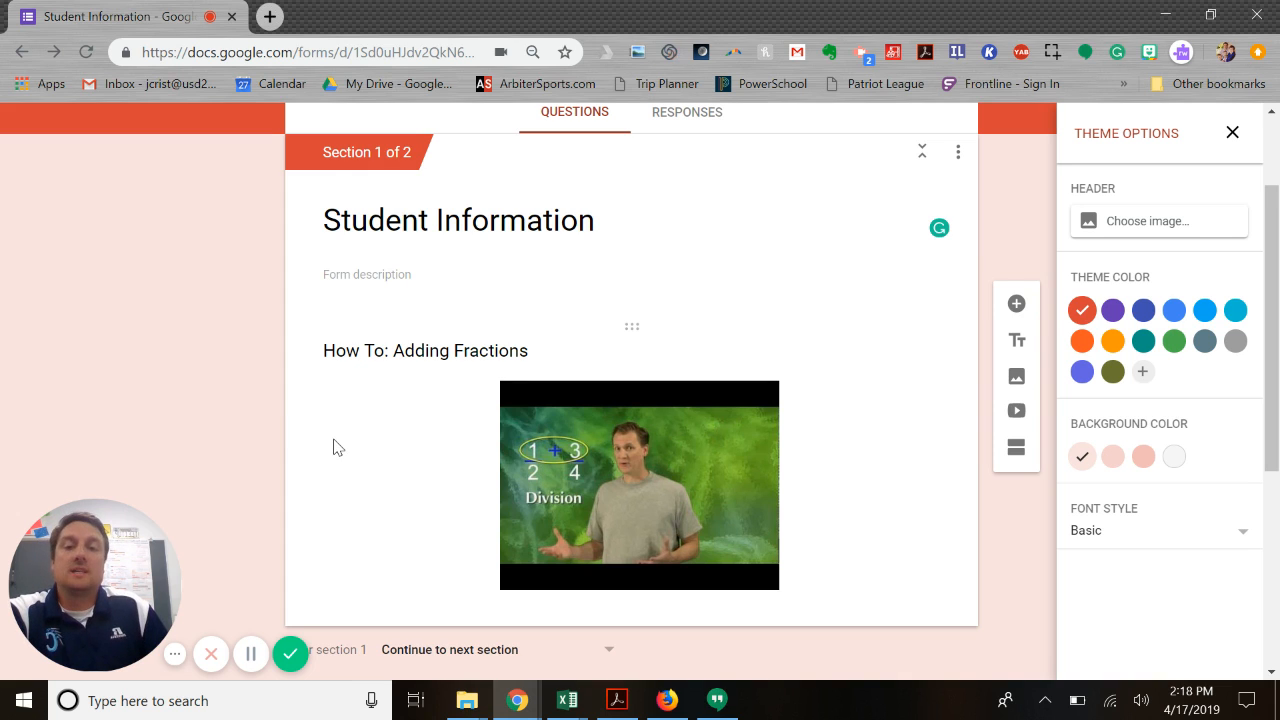
scroll(337, 447, down, 2)
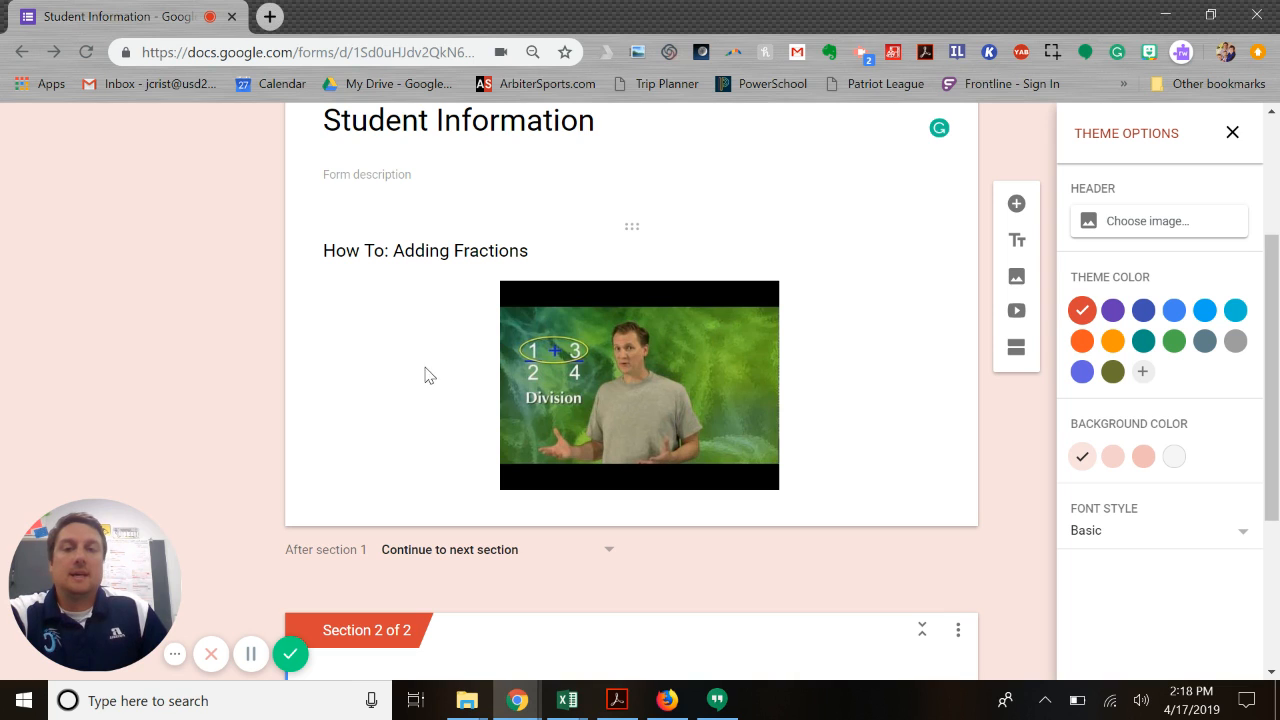
Step: Title section 2 of the form "Basic Info About You"
scroll(420, 376, down, 3)
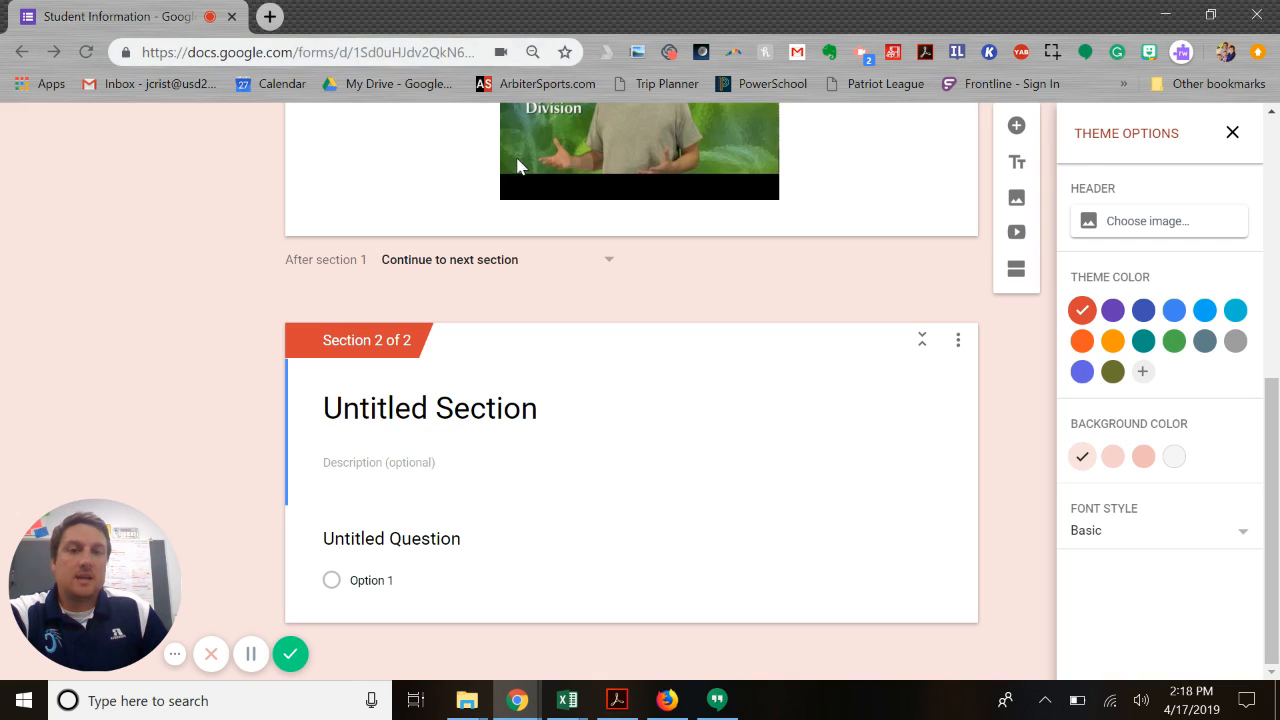
click(441, 417)
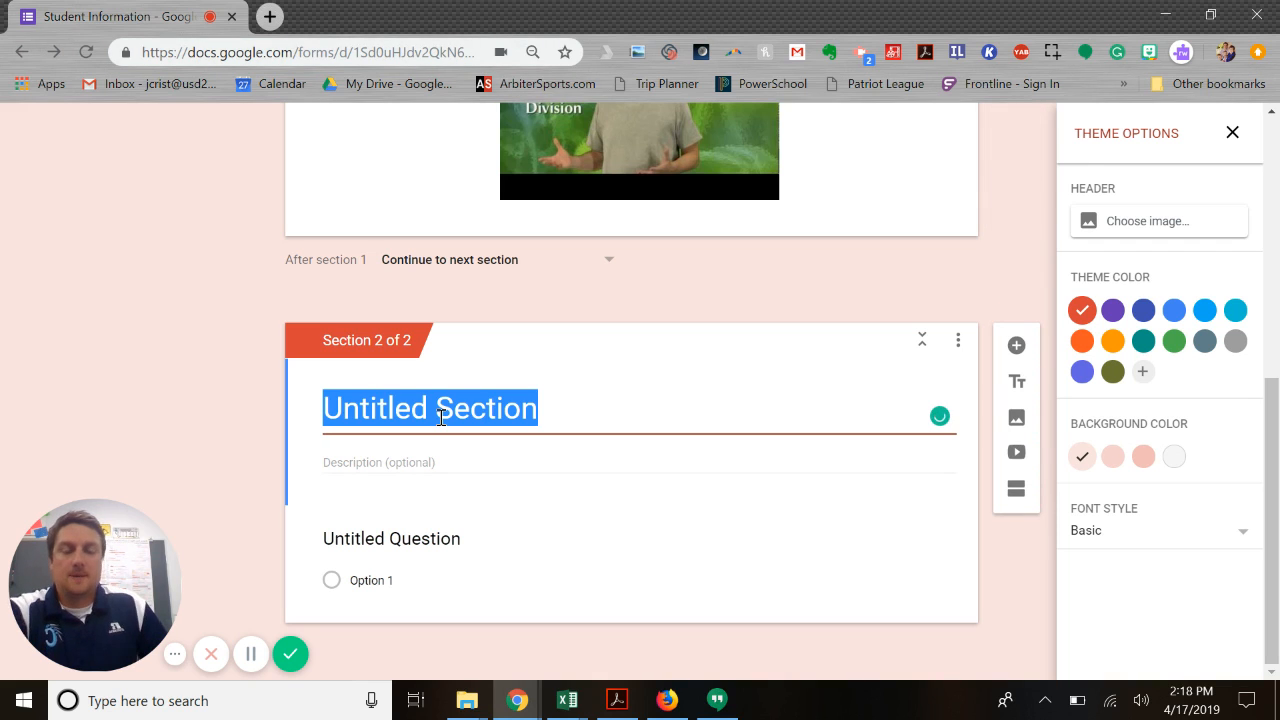
text(Basic I)
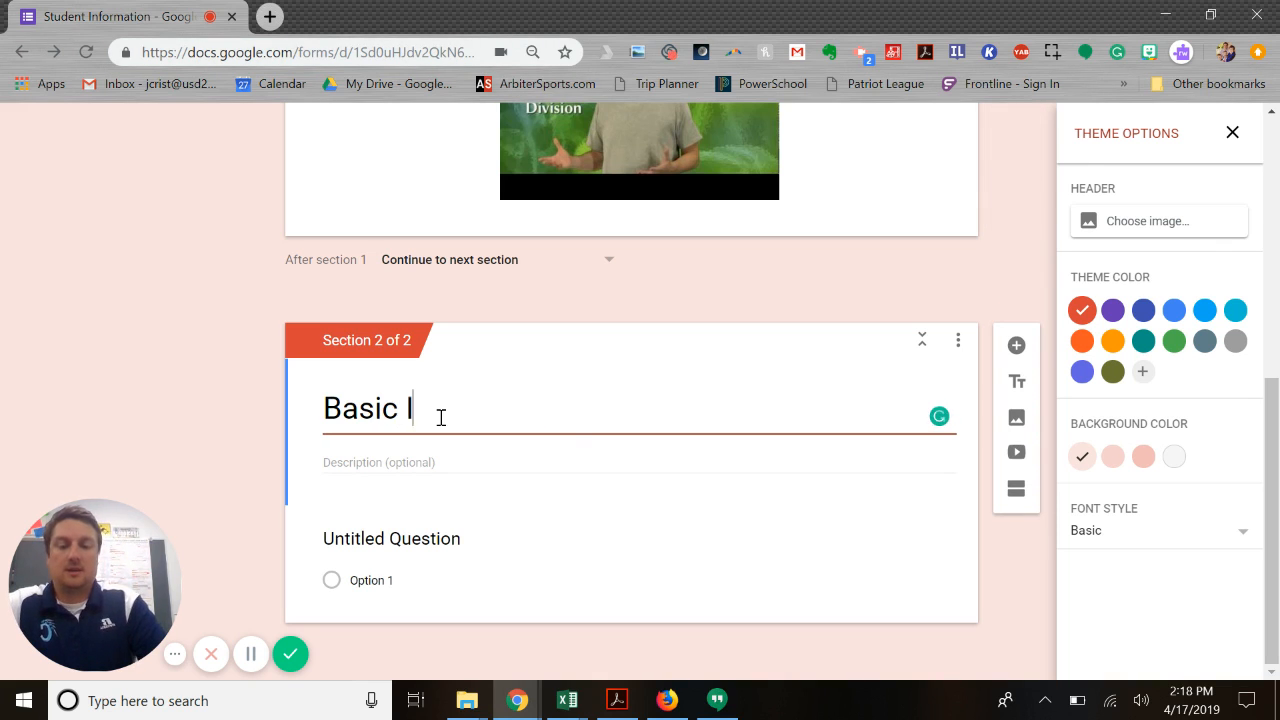
text(nfo AB)
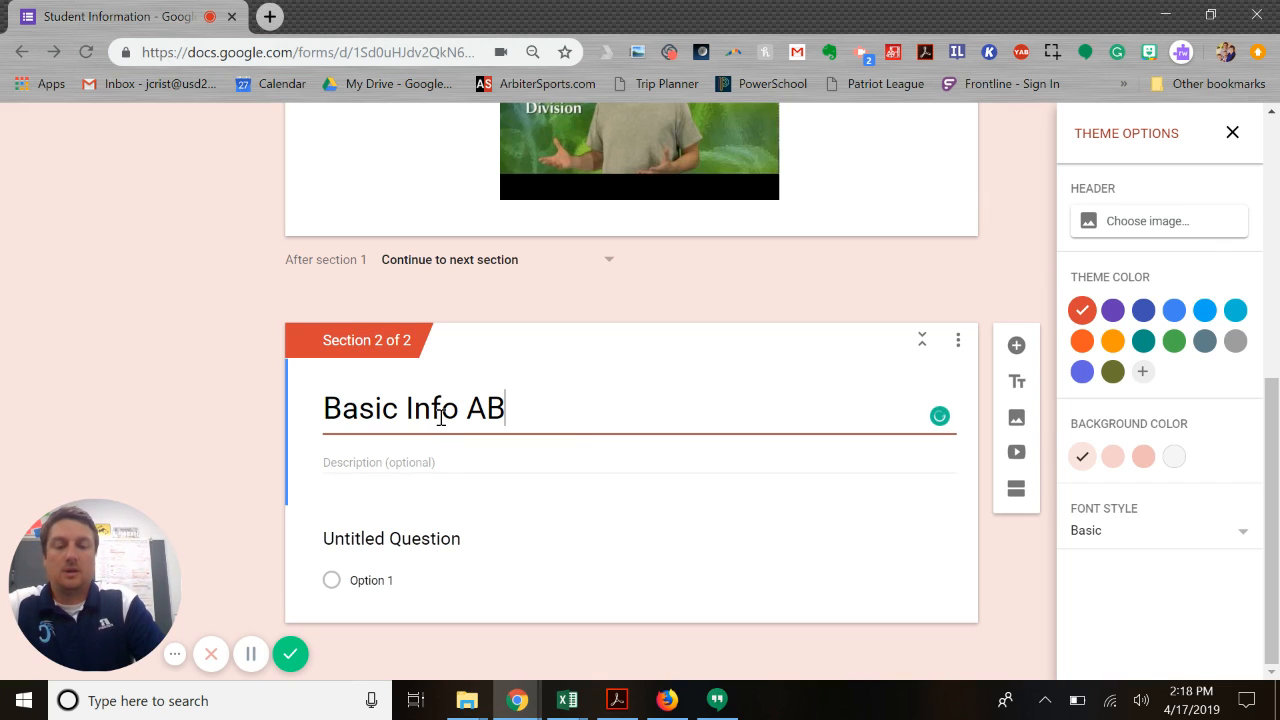
text(out Y)
key(BackSpace)
key(BackSpace)
key(BackSpace)
key(BackSpace)
key(BackSpace)
key(BackSpace)
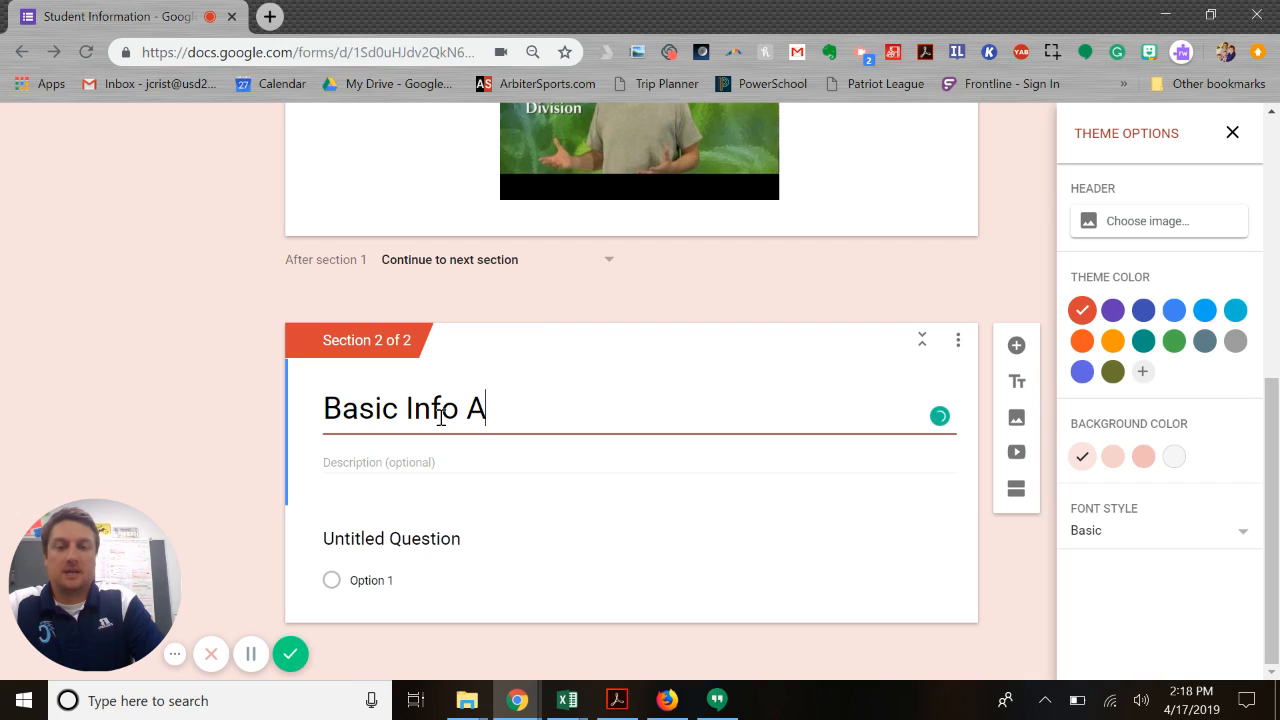
text(bout You)
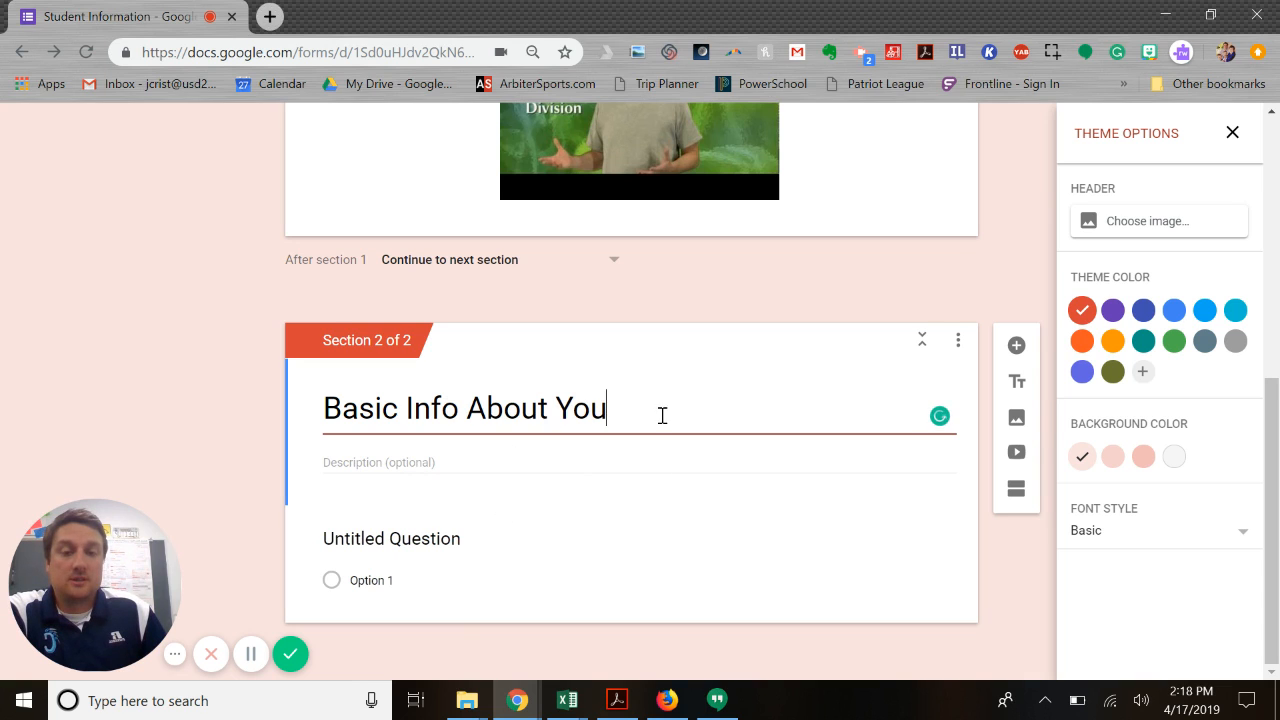
Step: Make the untitled question in section 2 required, and turn the requirement off again
click(437, 545)
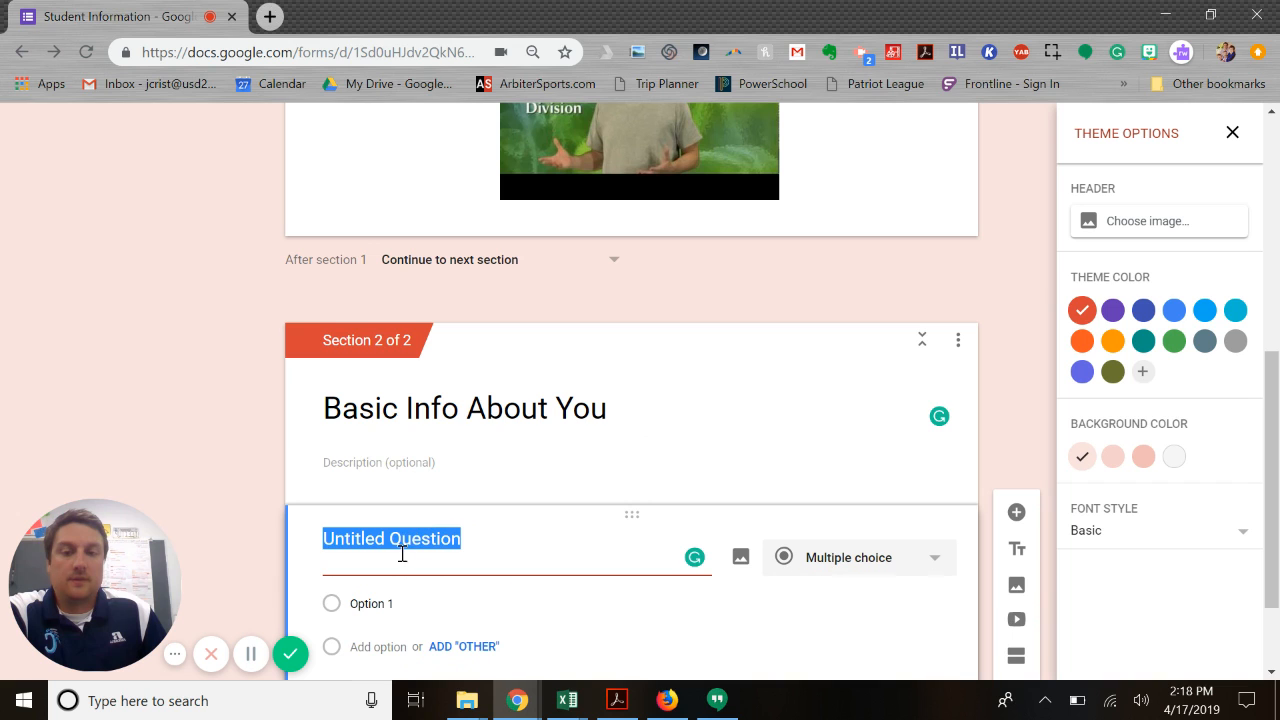
scroll(488, 538, down, 1)
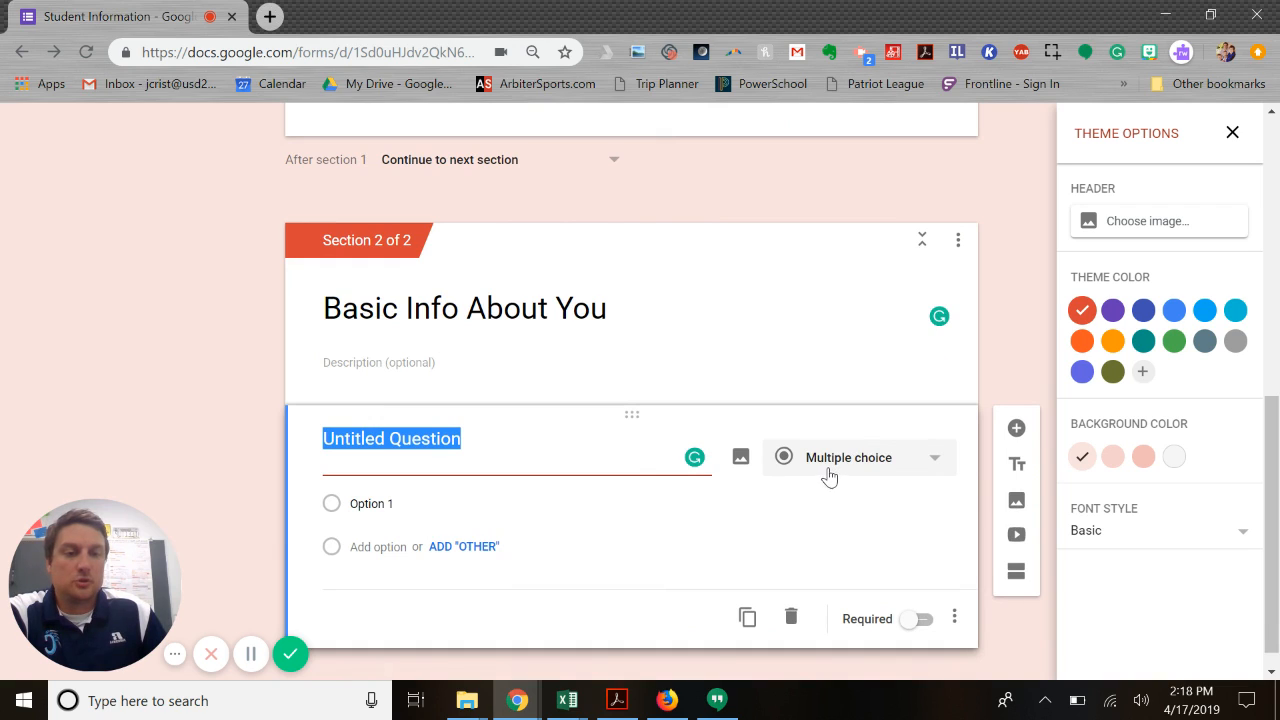
click(920, 628)
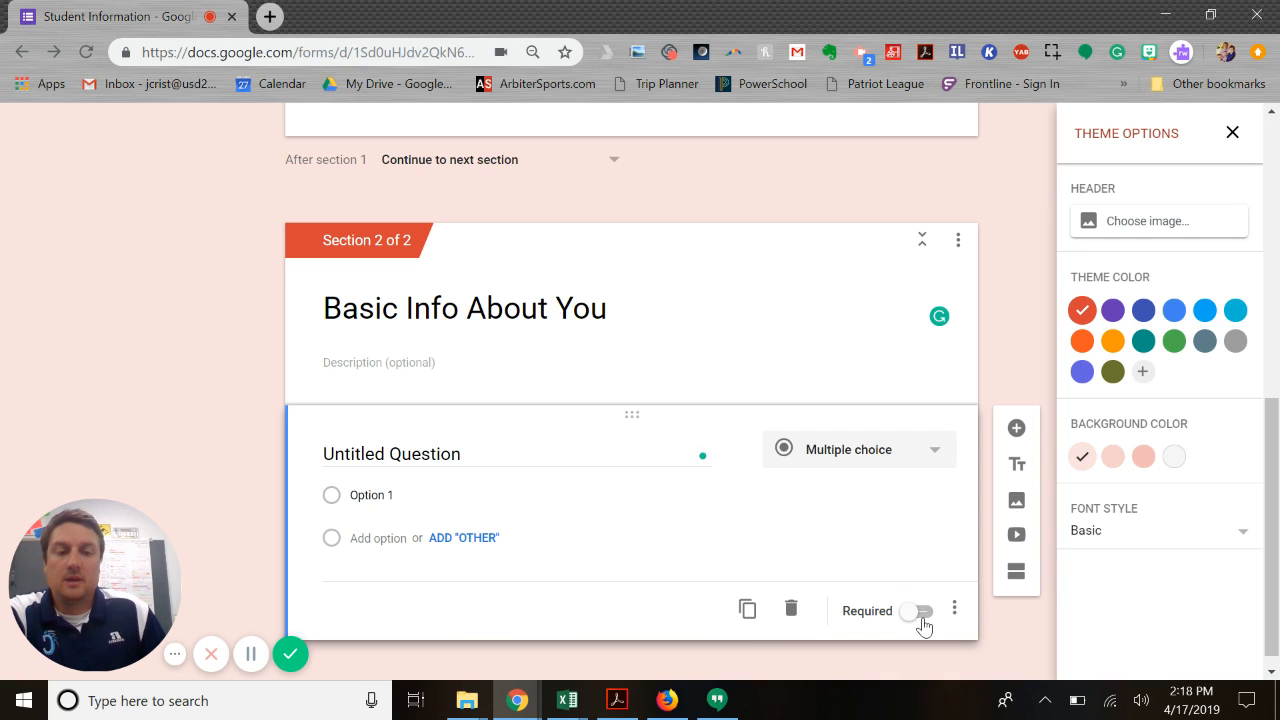
click(922, 624)
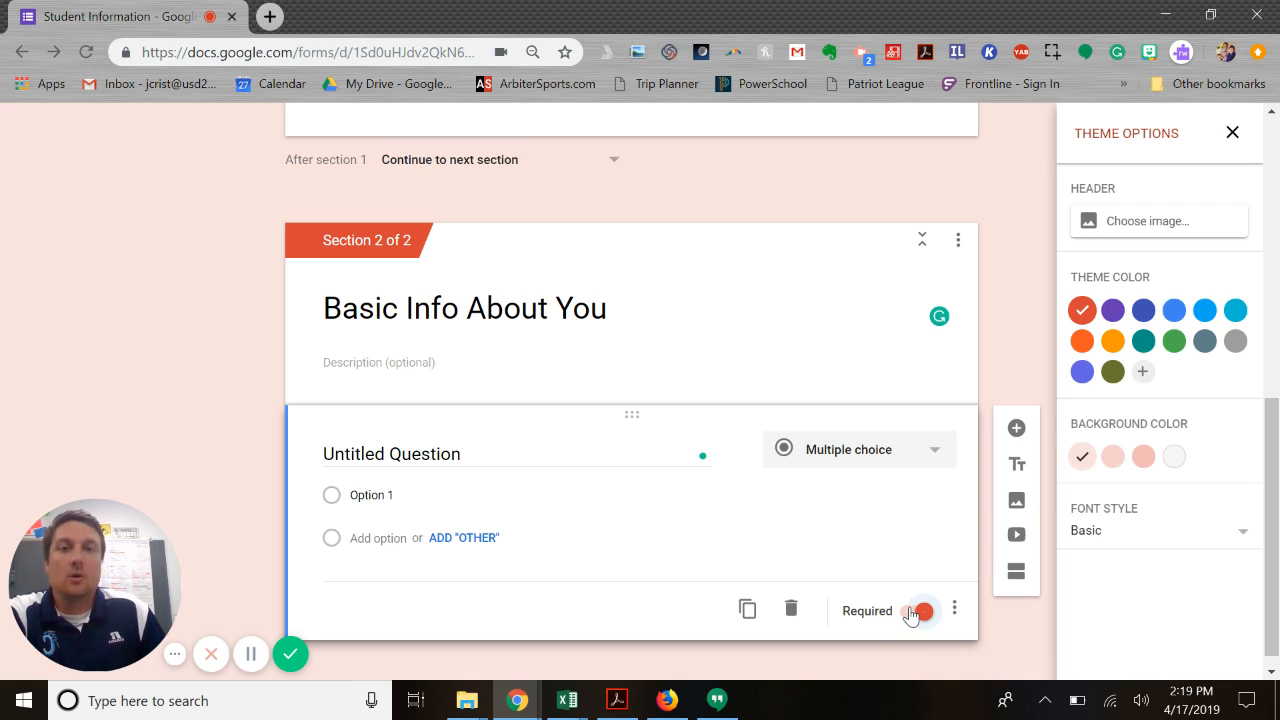
click(913, 612)
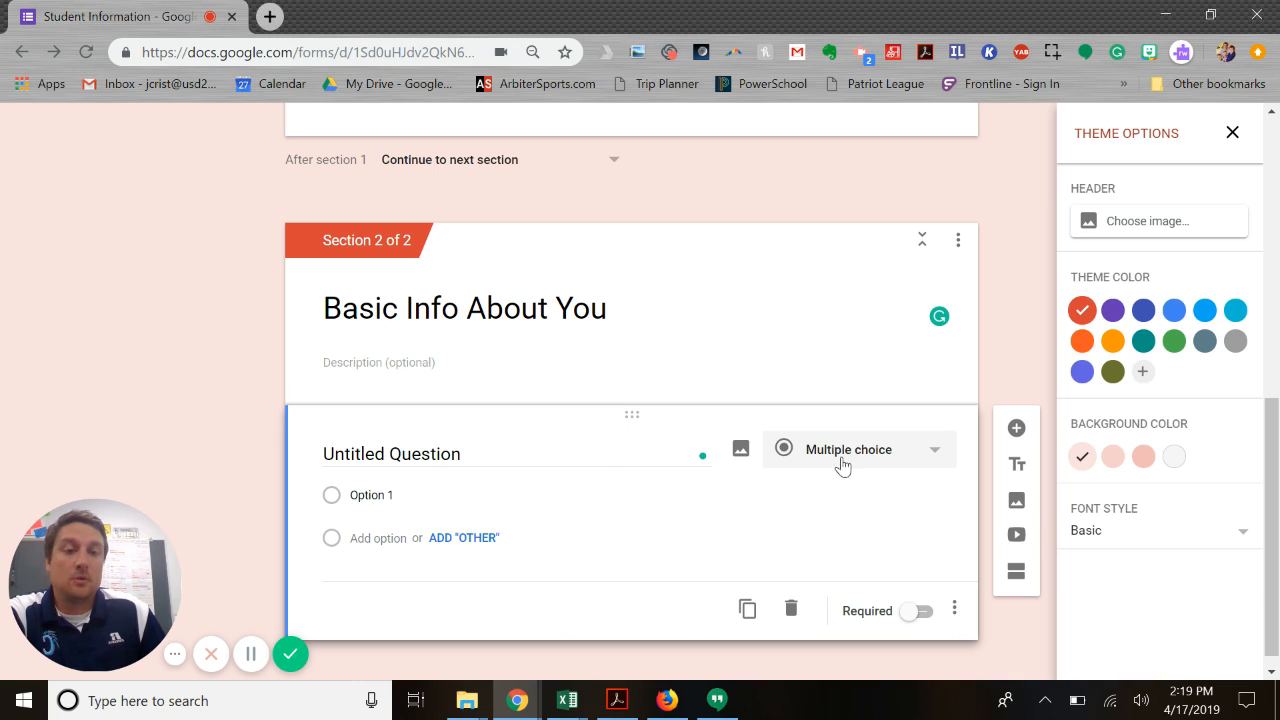
Step: Replace the untitled question's text in the Basic Info About You section with "Name"
click(391, 457)
text(Na)
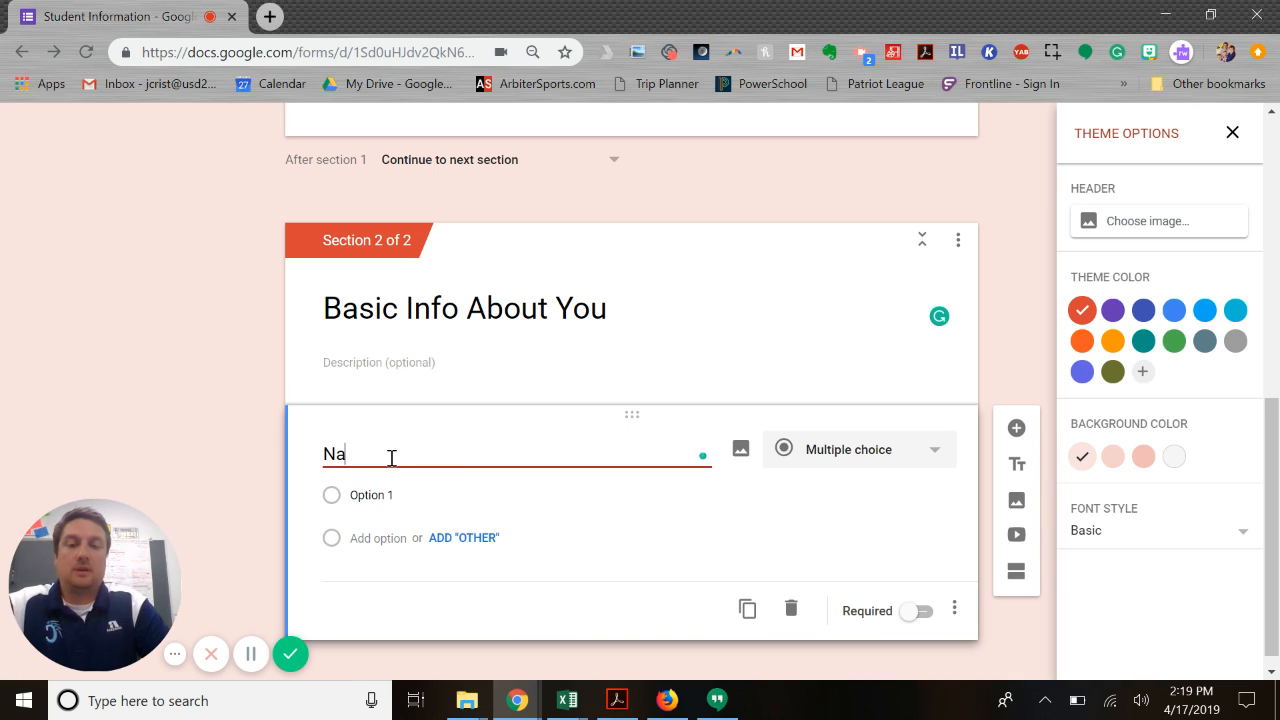
text(me)
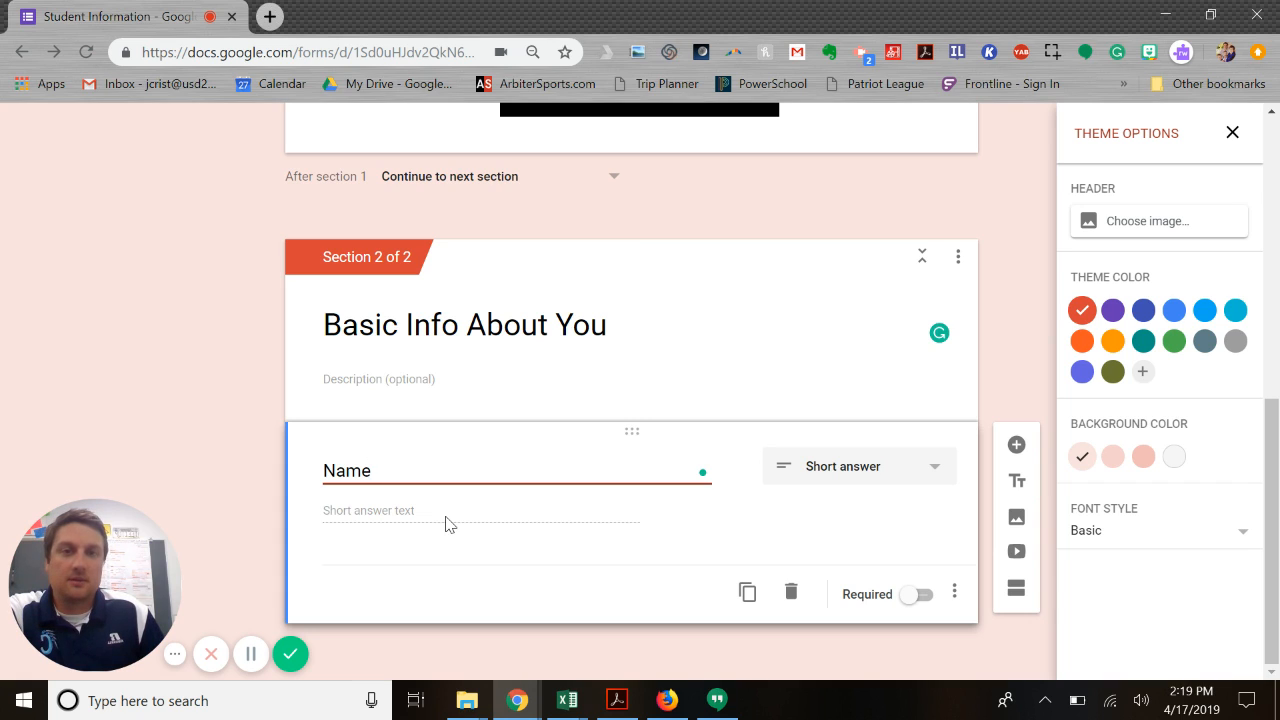
Step: Change the Name question to multiple choice and enter three sample first names as its options
click(860, 476)
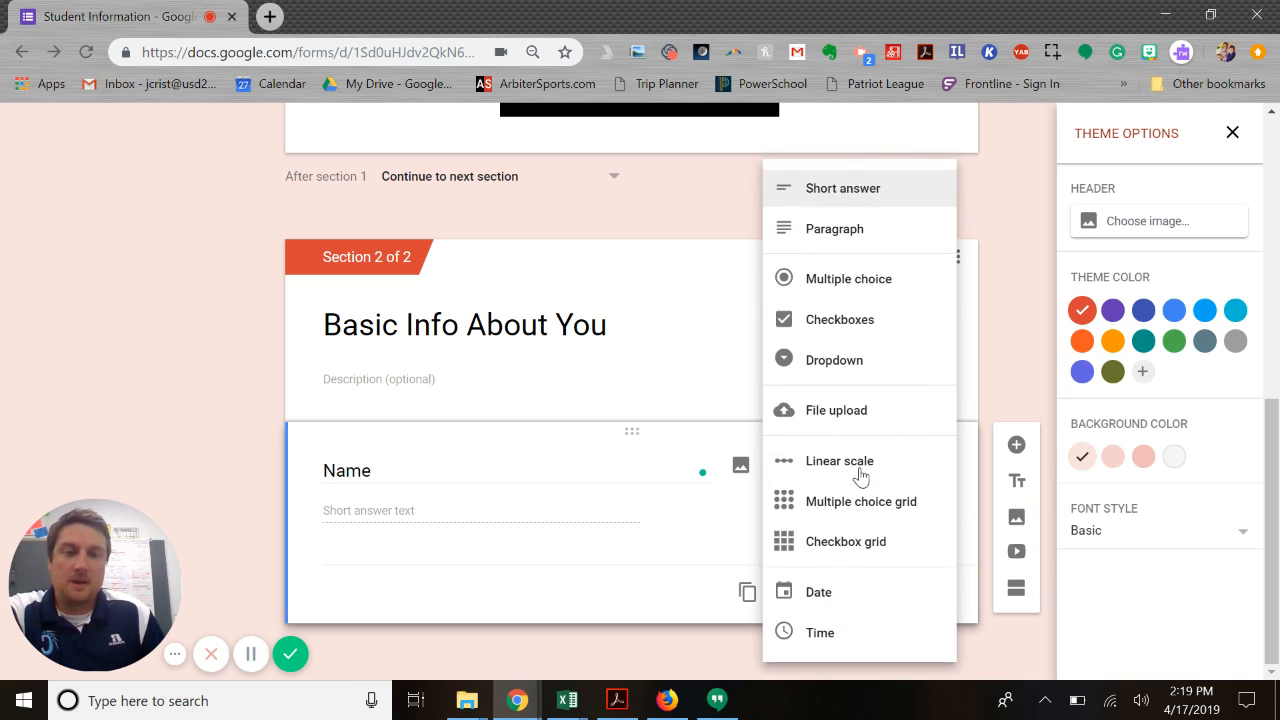
click(858, 284)
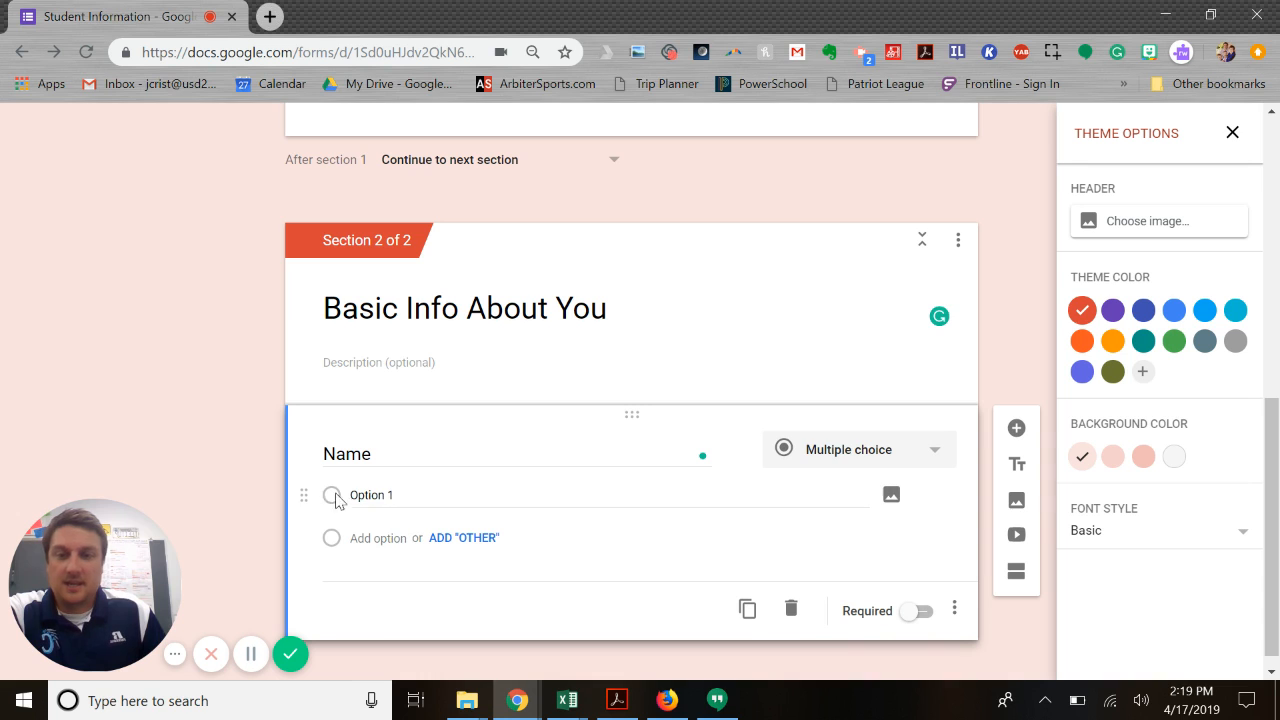
click(377, 496)
text(B)
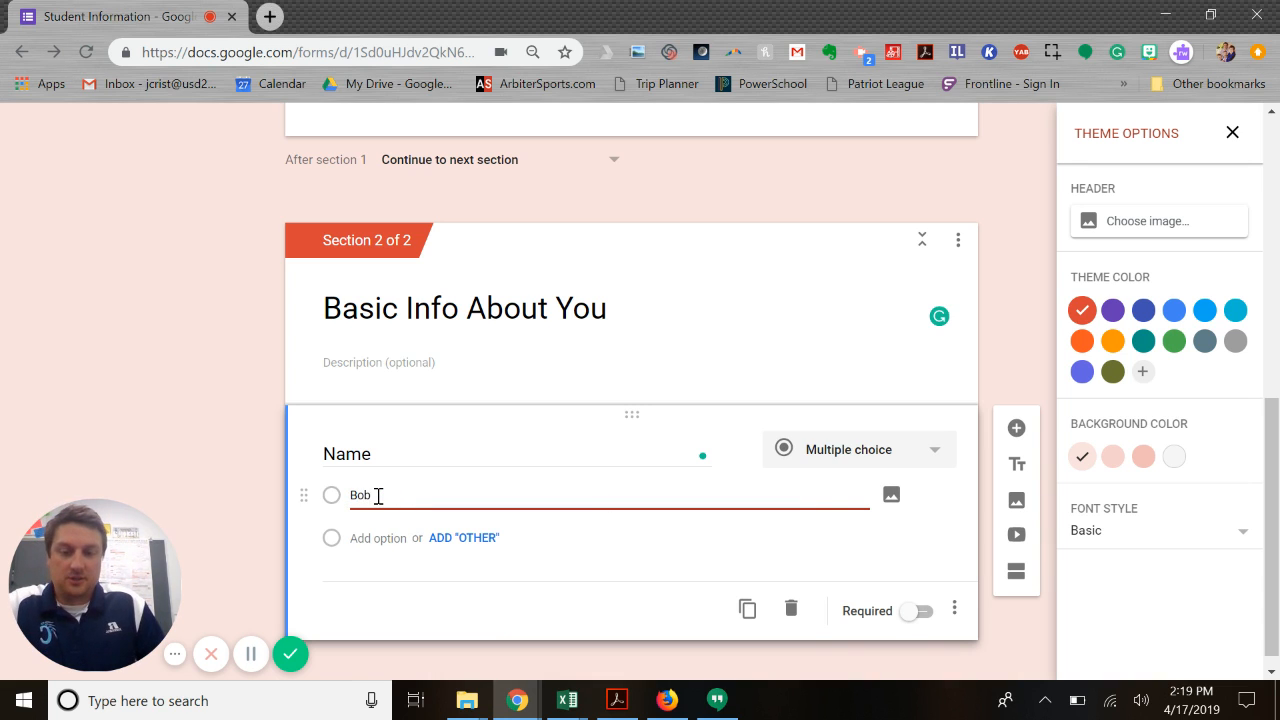
text(ob)
click(375, 538)
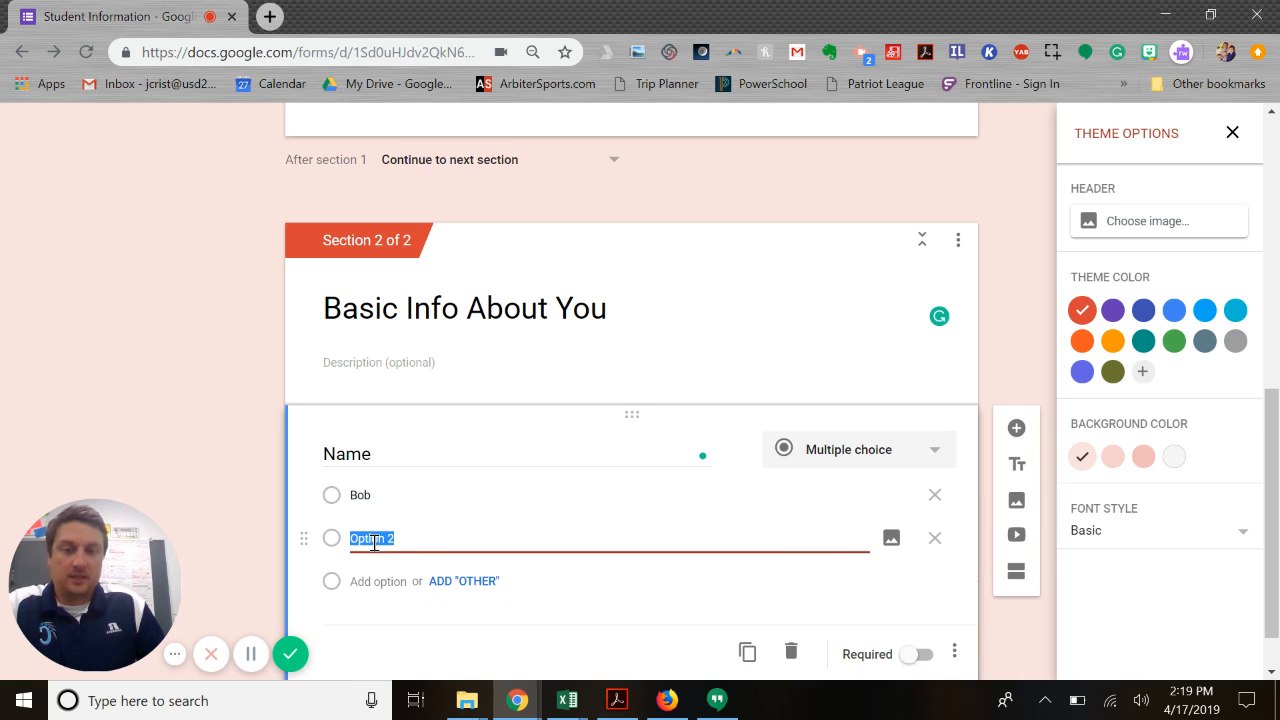
text(Tom)
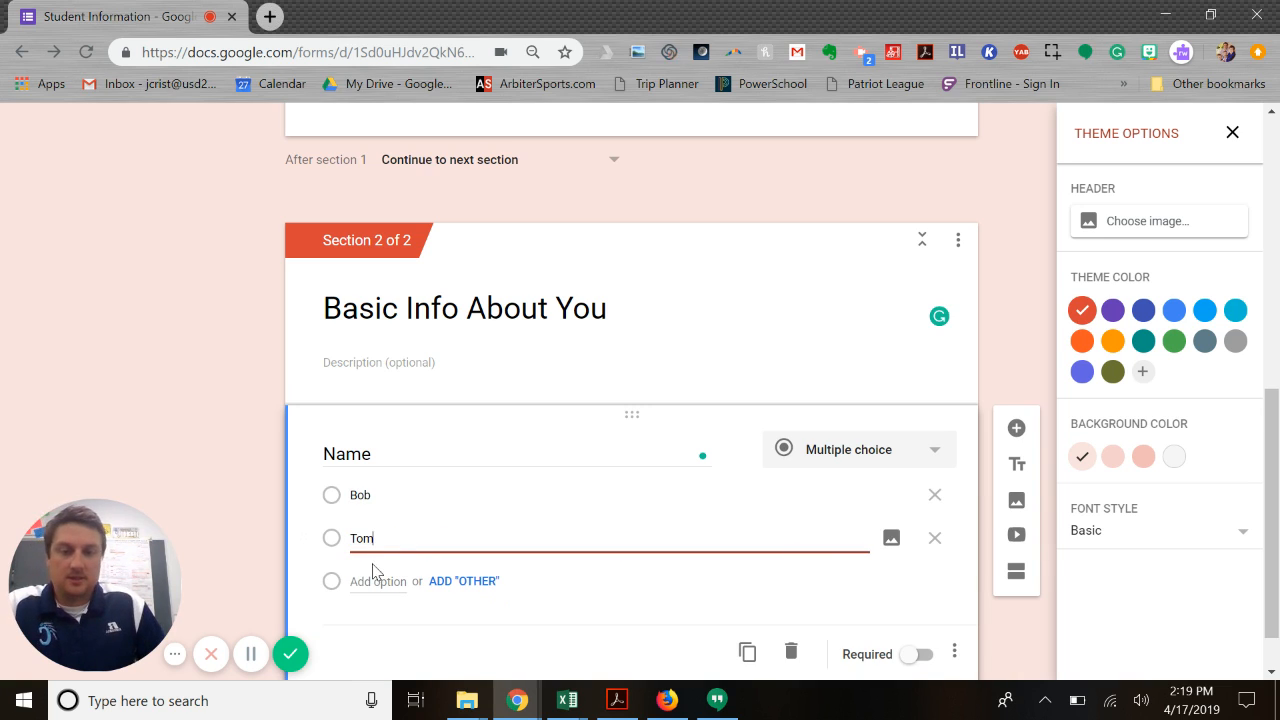
click(374, 580)
text(Joe)
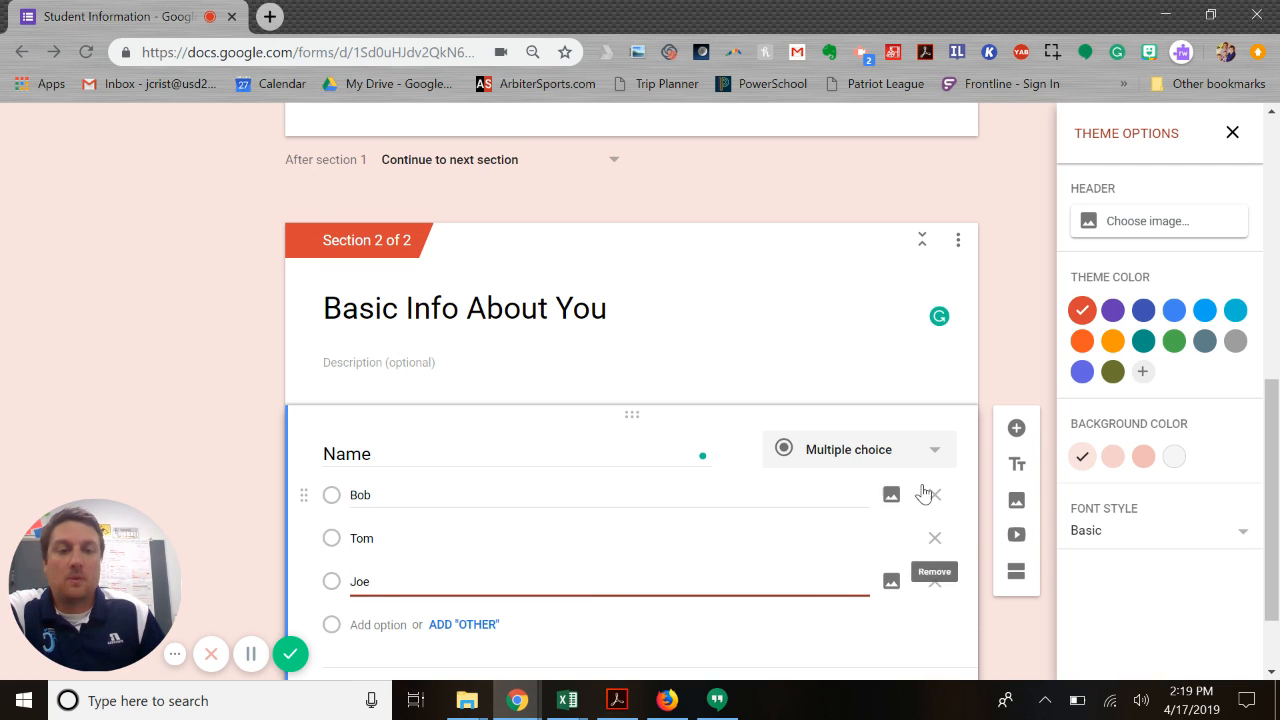
Step: Set the Name question's type back to Short answer
click(868, 449)
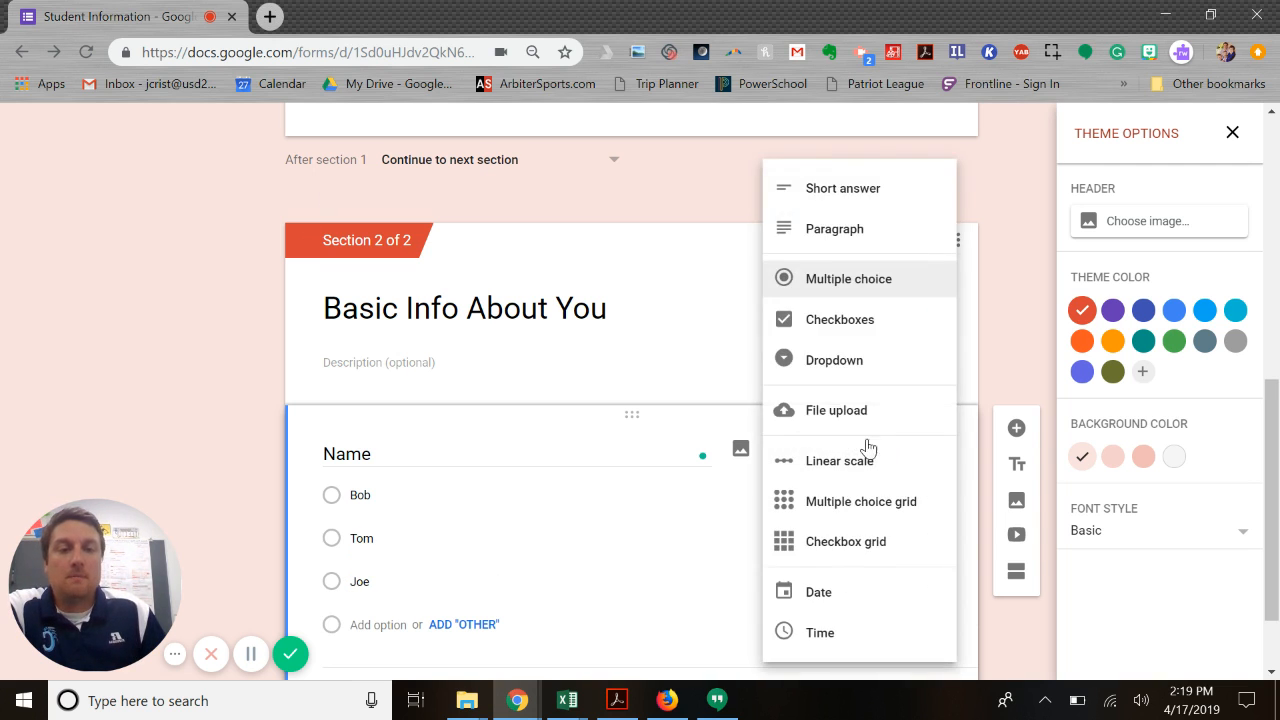
click(831, 188)
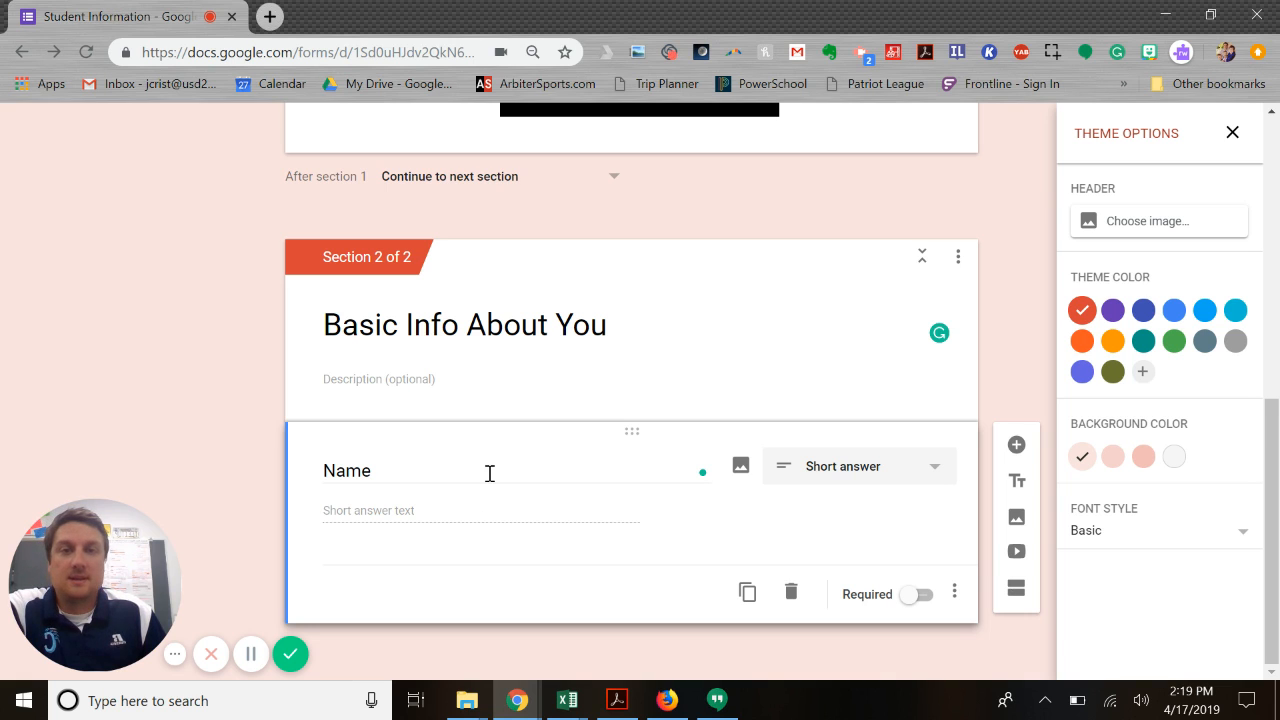
double_click(345, 469)
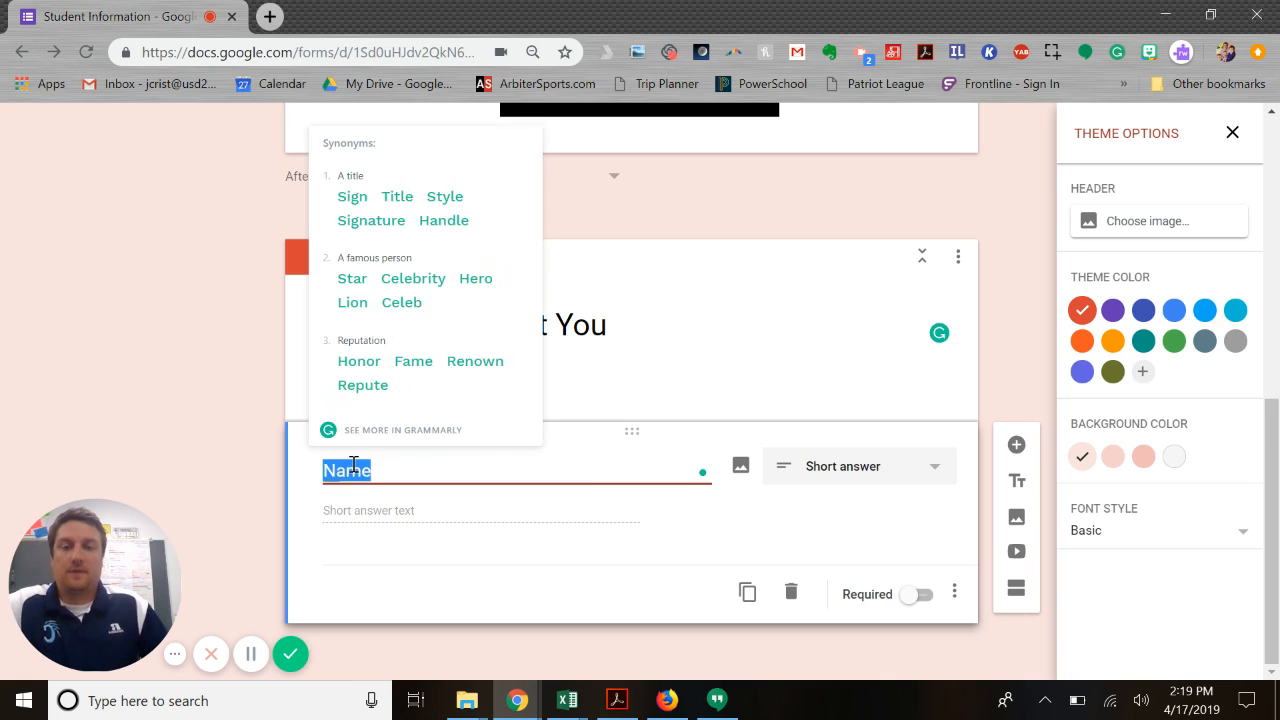
click(634, 571)
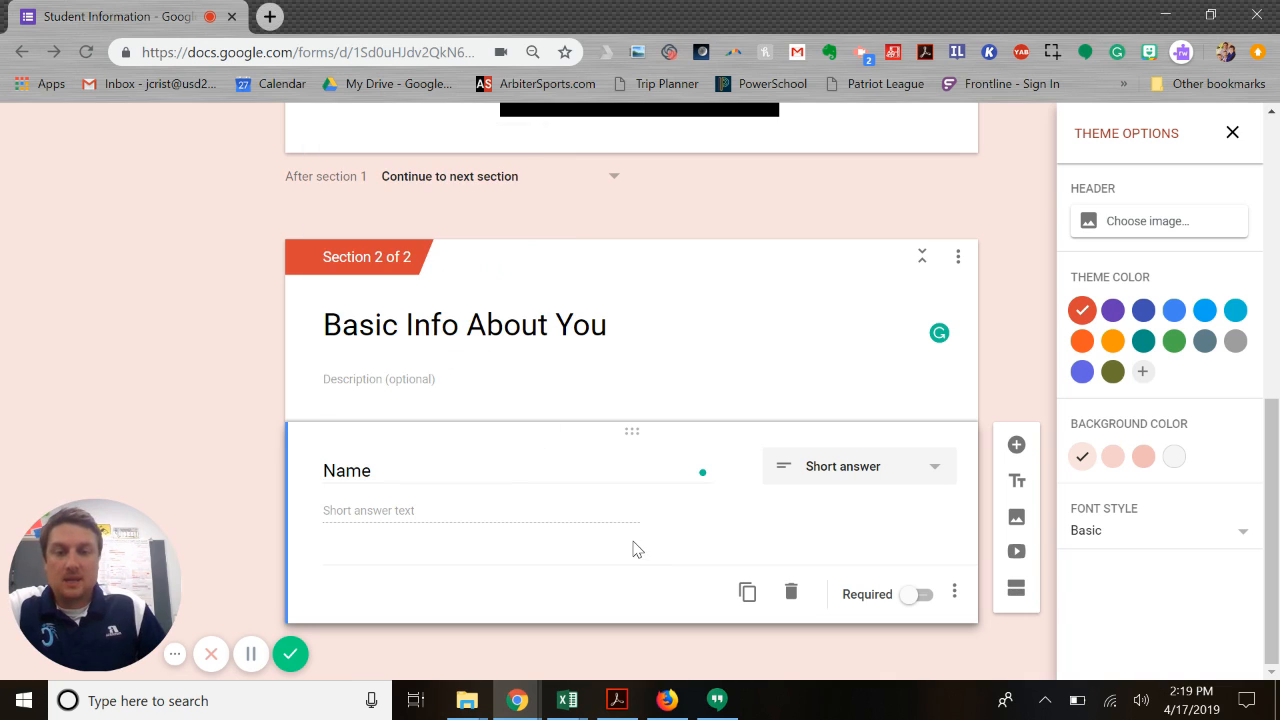
Step: Add a "Birthday" date question and an "Email" short answer question below the Name question
click(1016, 447)
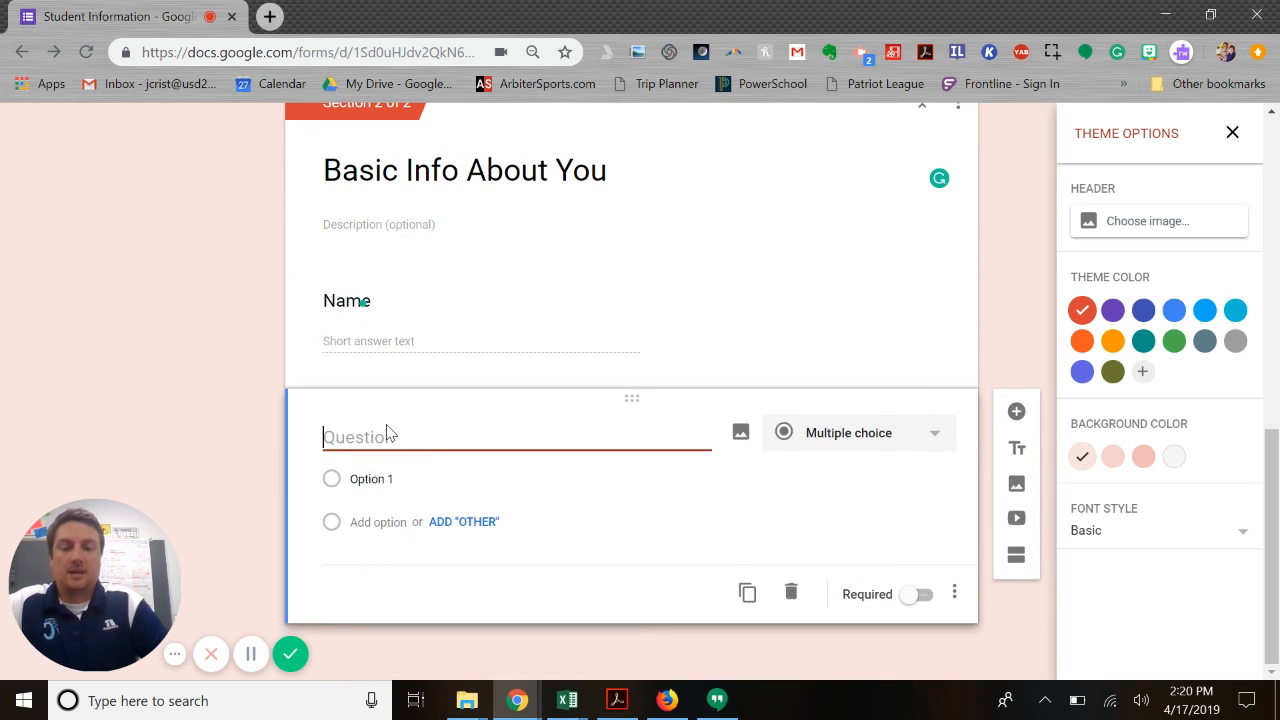
text(Birthday)
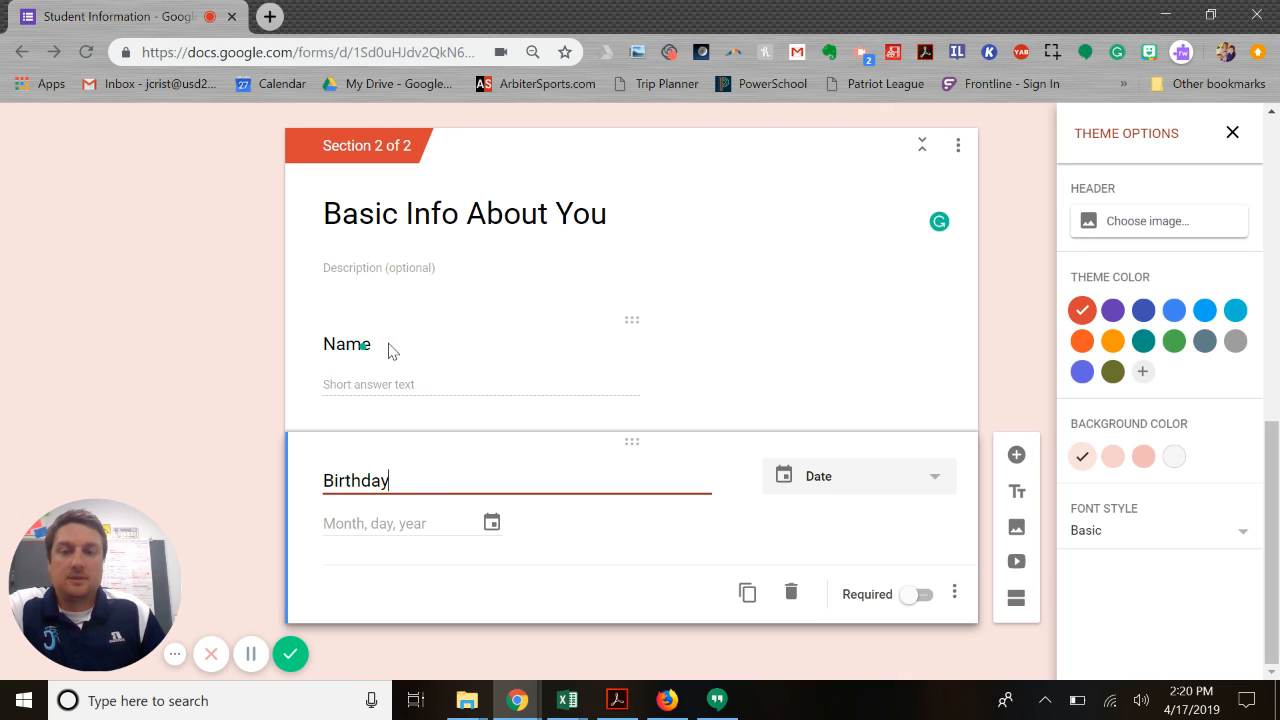
click(1016, 455)
text(Email)
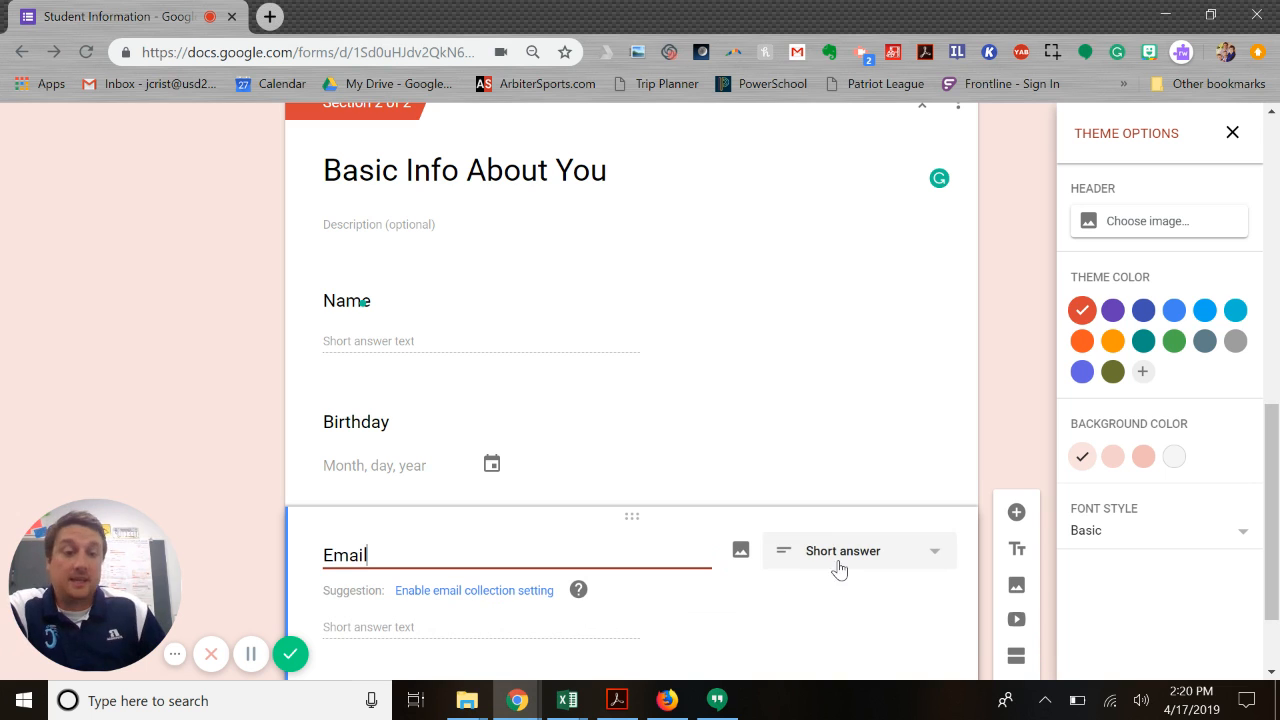
Step: Look through the question types available for the Email question without changing its type
scroll(613, 504, down, 2)
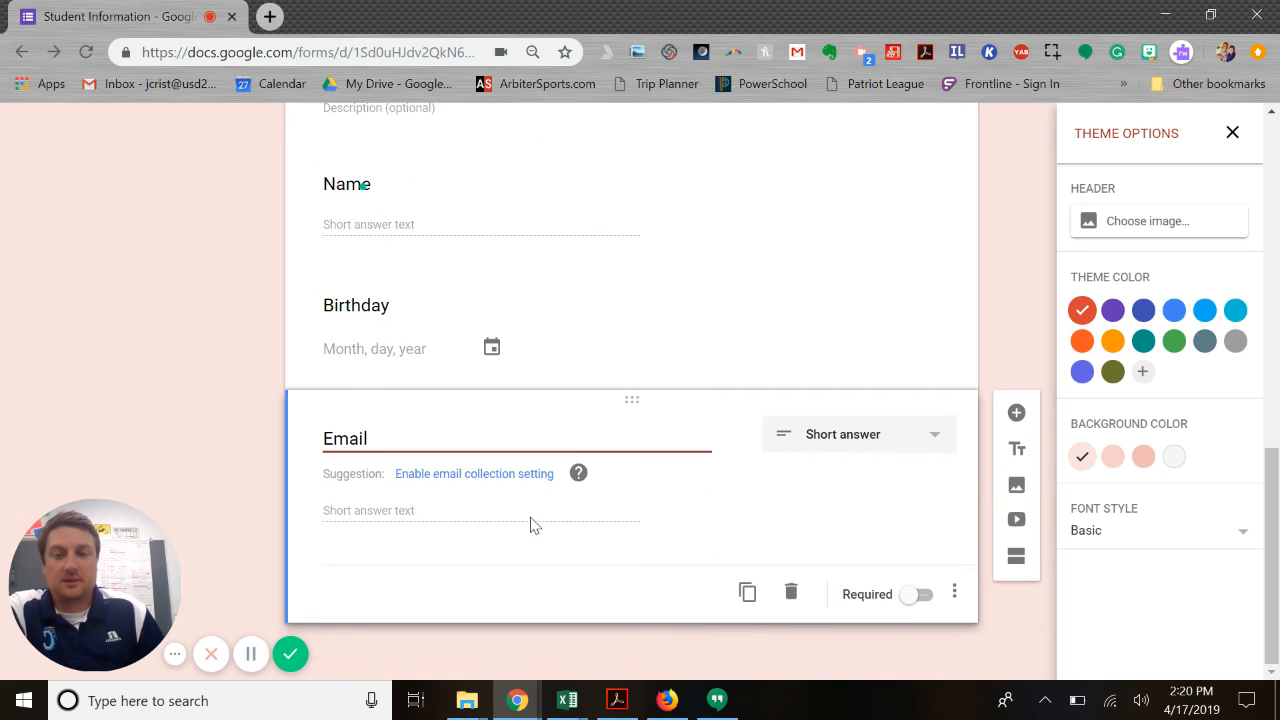
click(403, 518)
scroll(570, 450, up, 1)
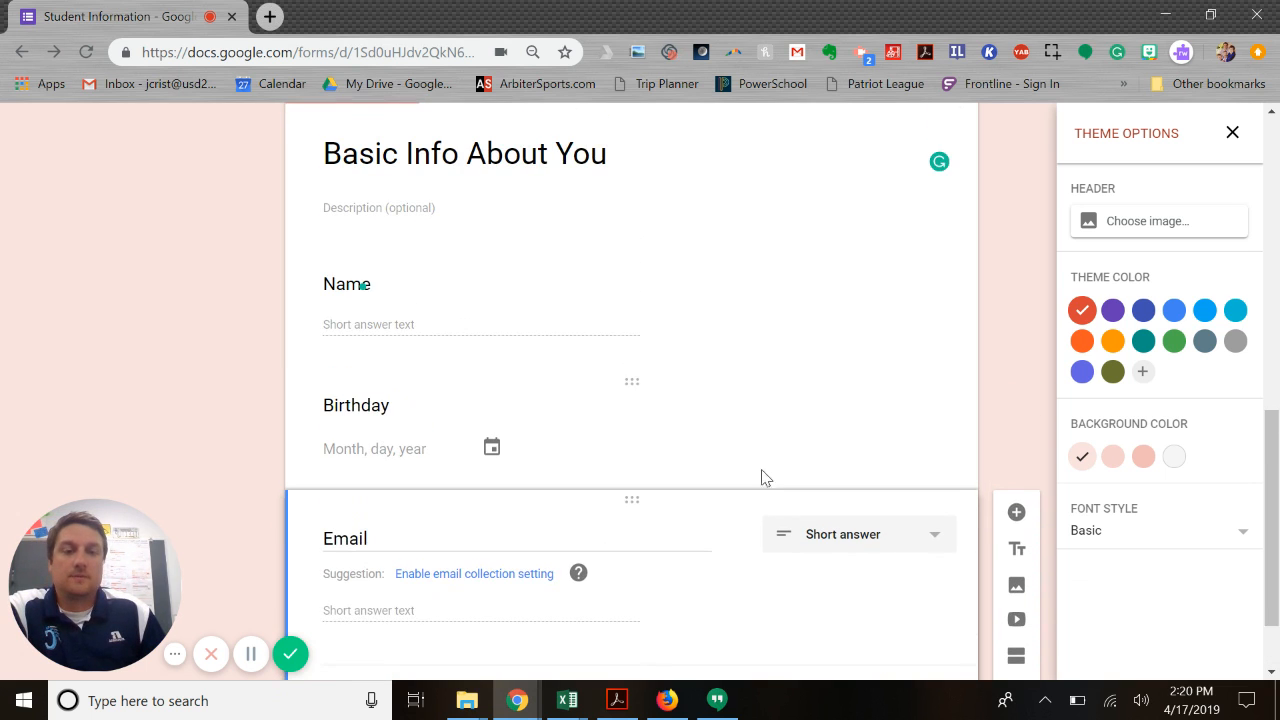
click(888, 538)
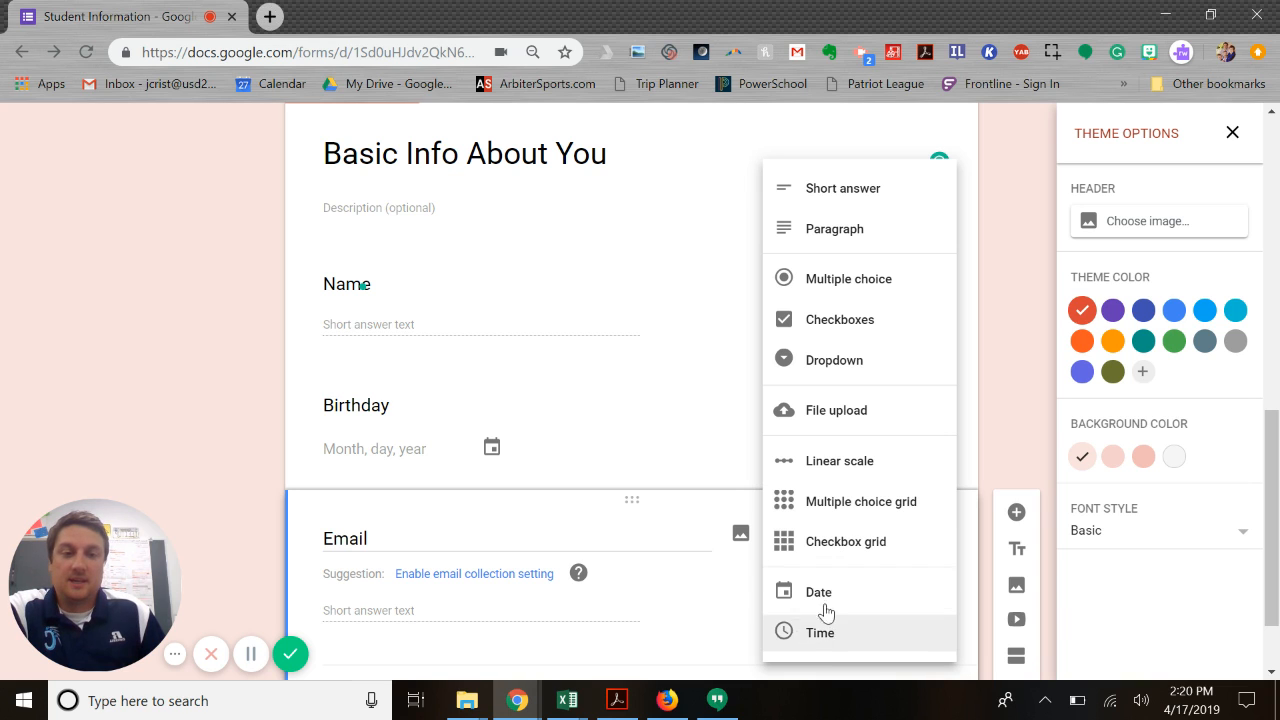
click(700, 434)
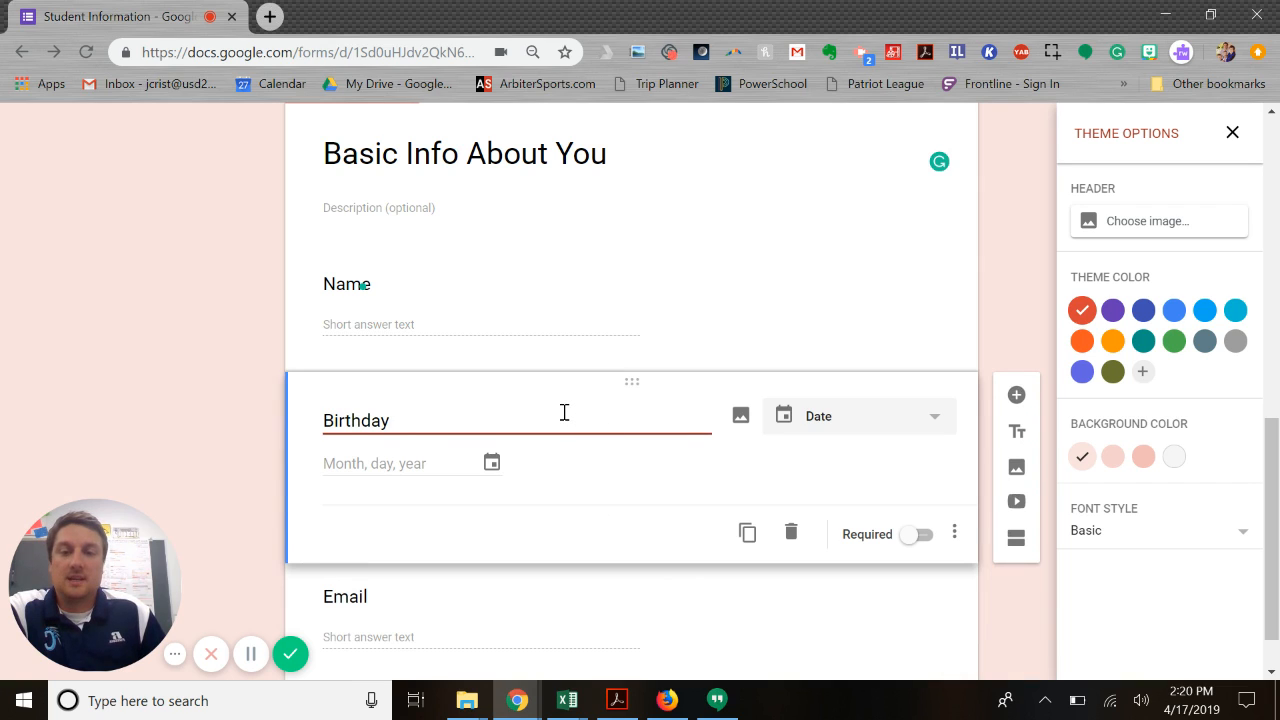
scroll(560, 420, up, 1)
scroll(557, 417, down, 2)
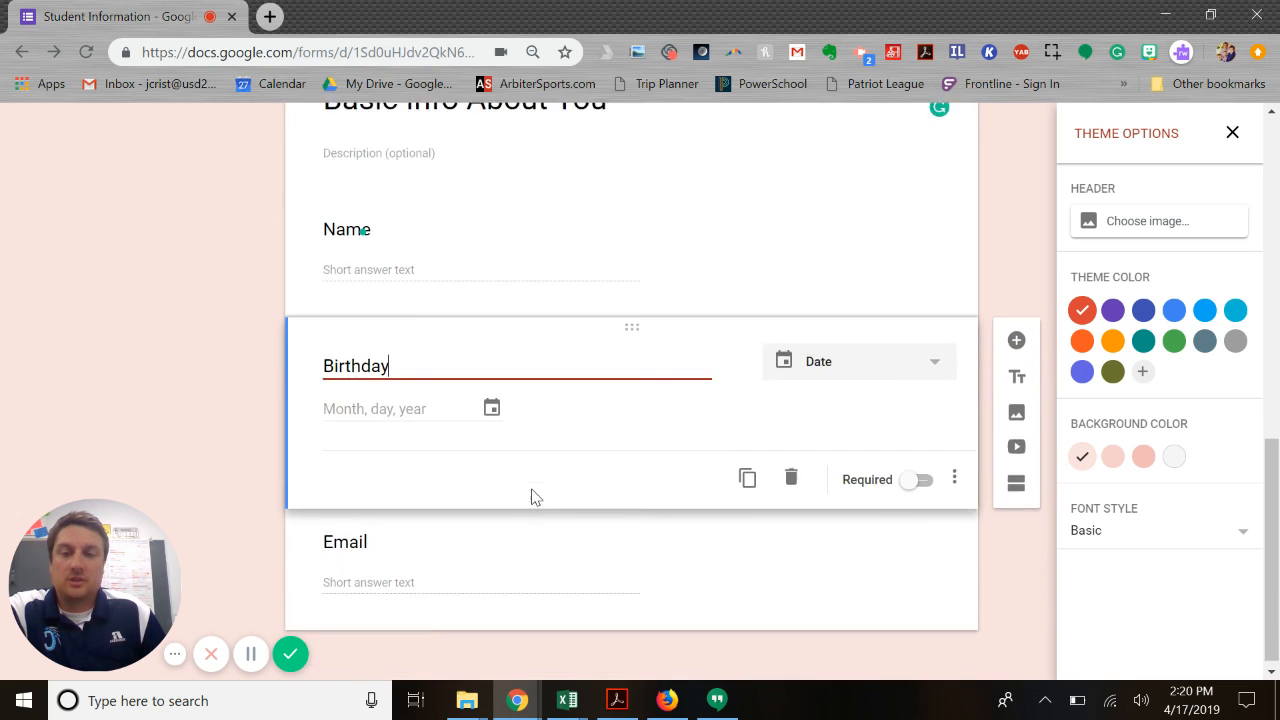
Step: Duplicate the Email question and delete the copy
click(476, 565)
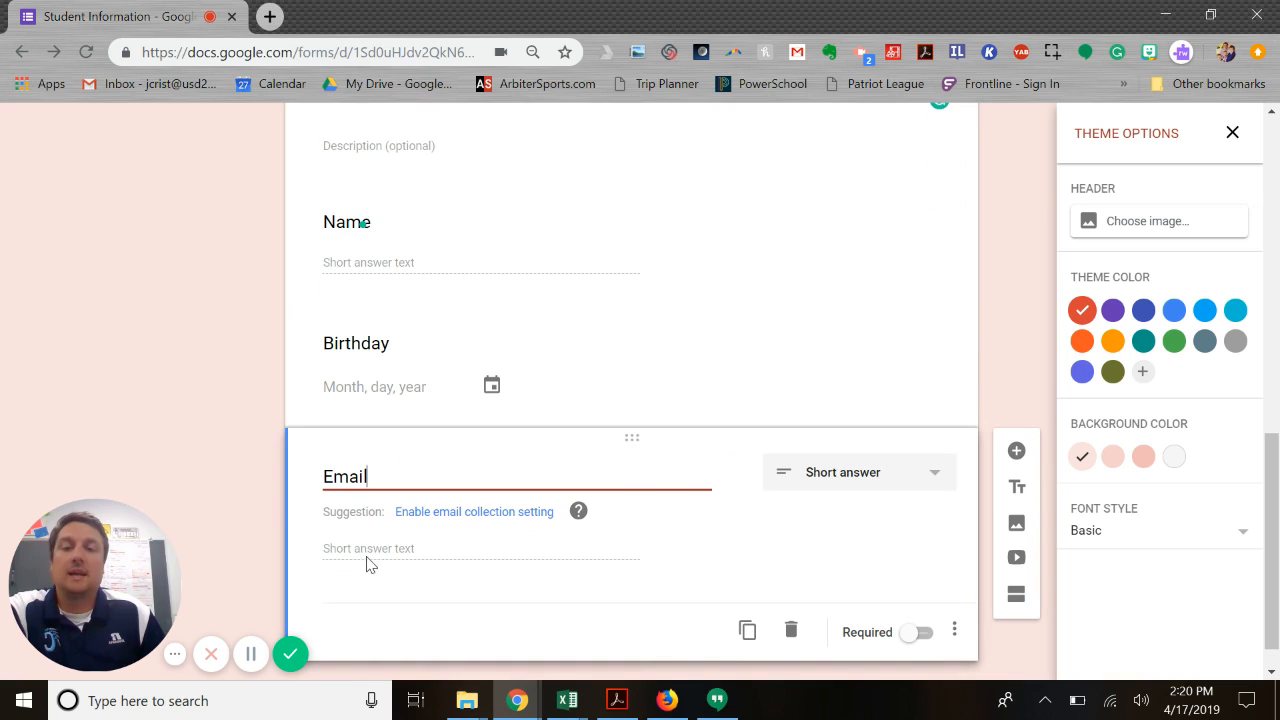
click(748, 632)
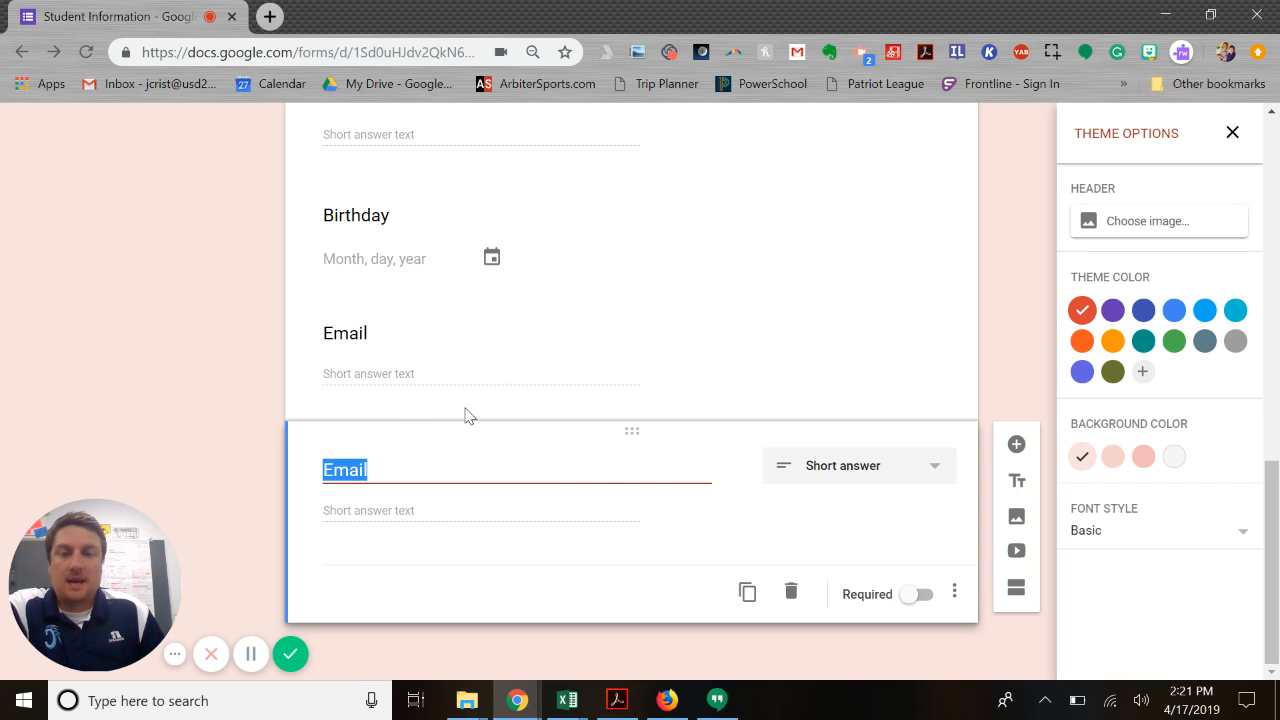
click(791, 596)
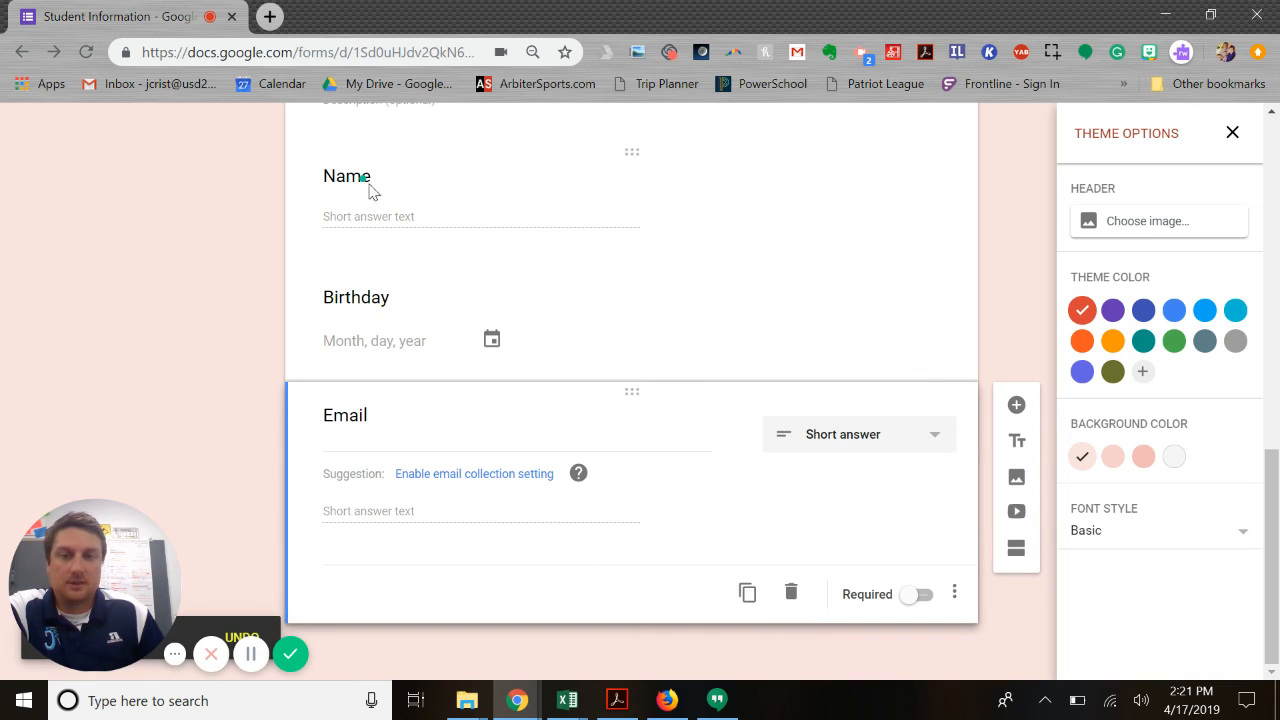
Step: Add a new section directly after the Email question
click(1017, 551)
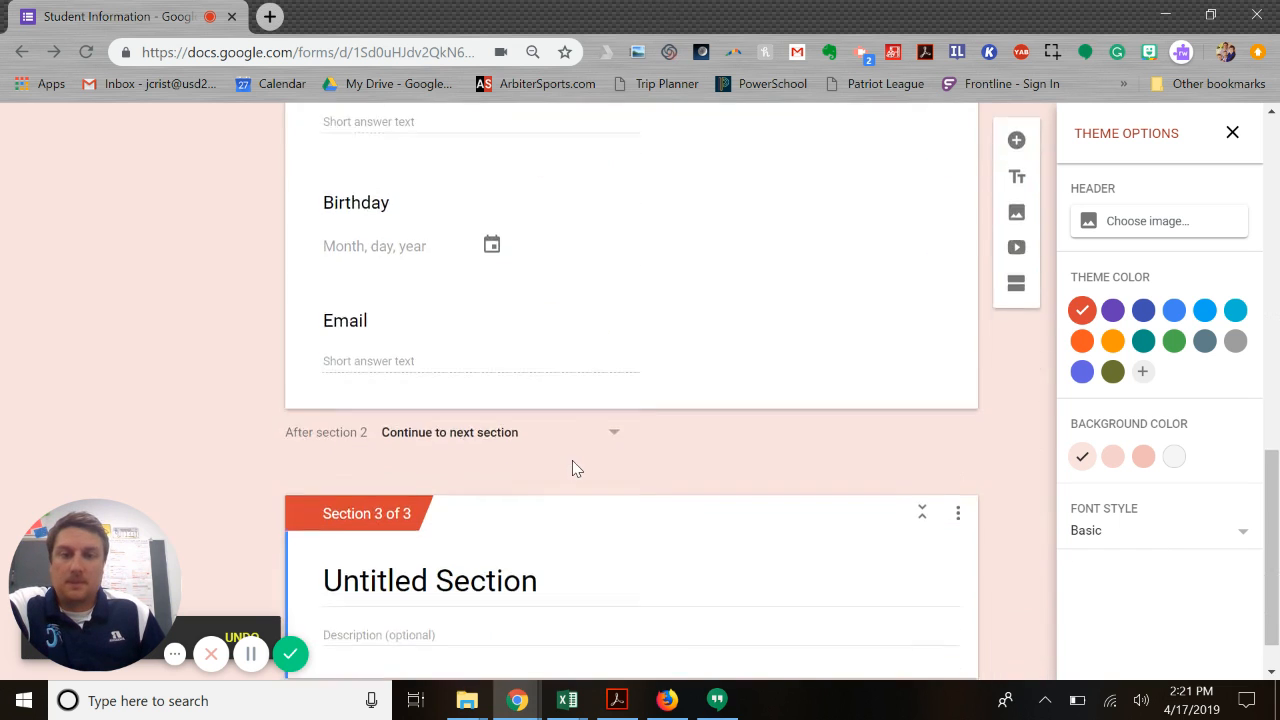
Step: Title the new third section "Favorites"
click(498, 533)
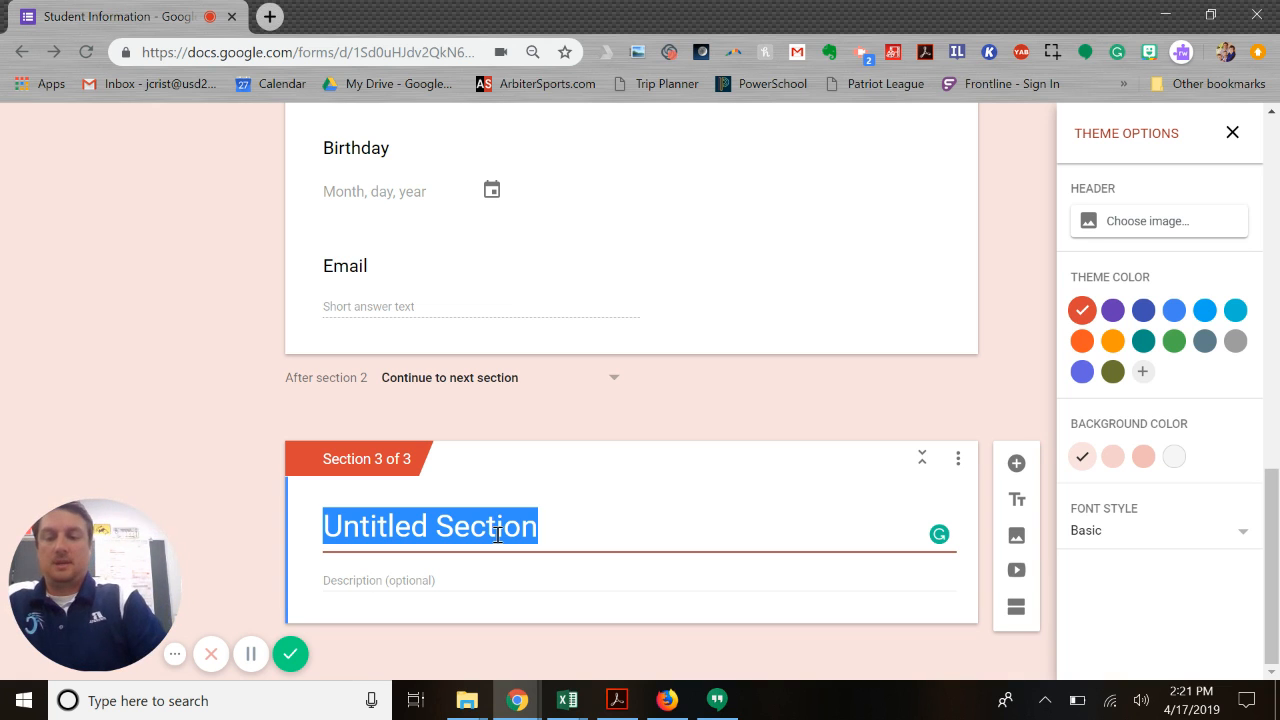
text(Wh)
key(BackSpace)
key(BackSpace)
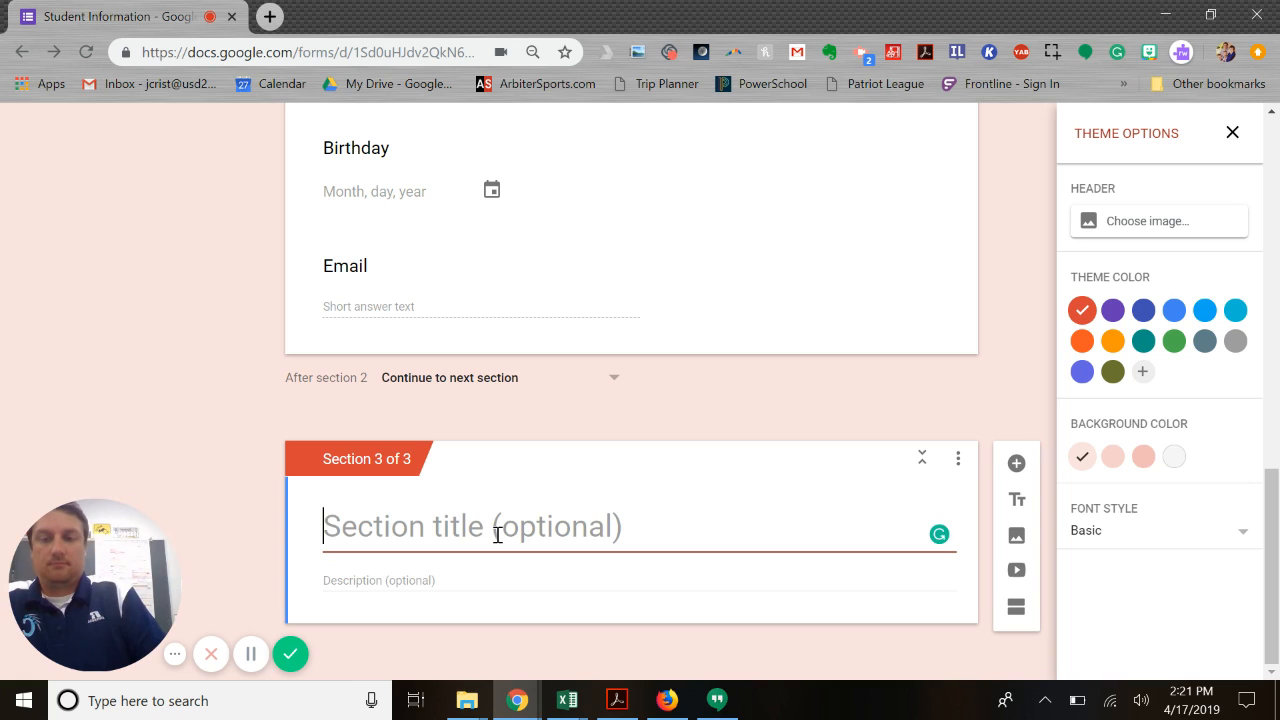
text(Favorties)
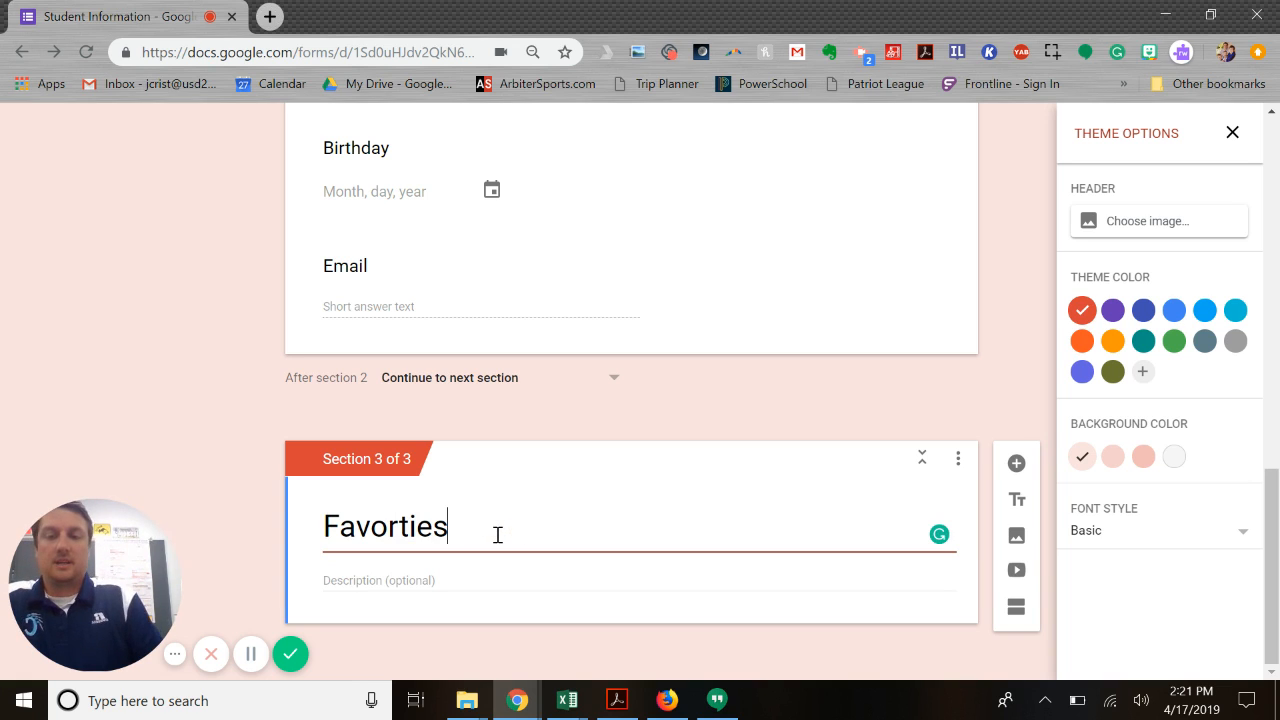
key(BackSpace)
key(BackSpace)
key(BackSpace)
key(BackSpace)
text(ites)
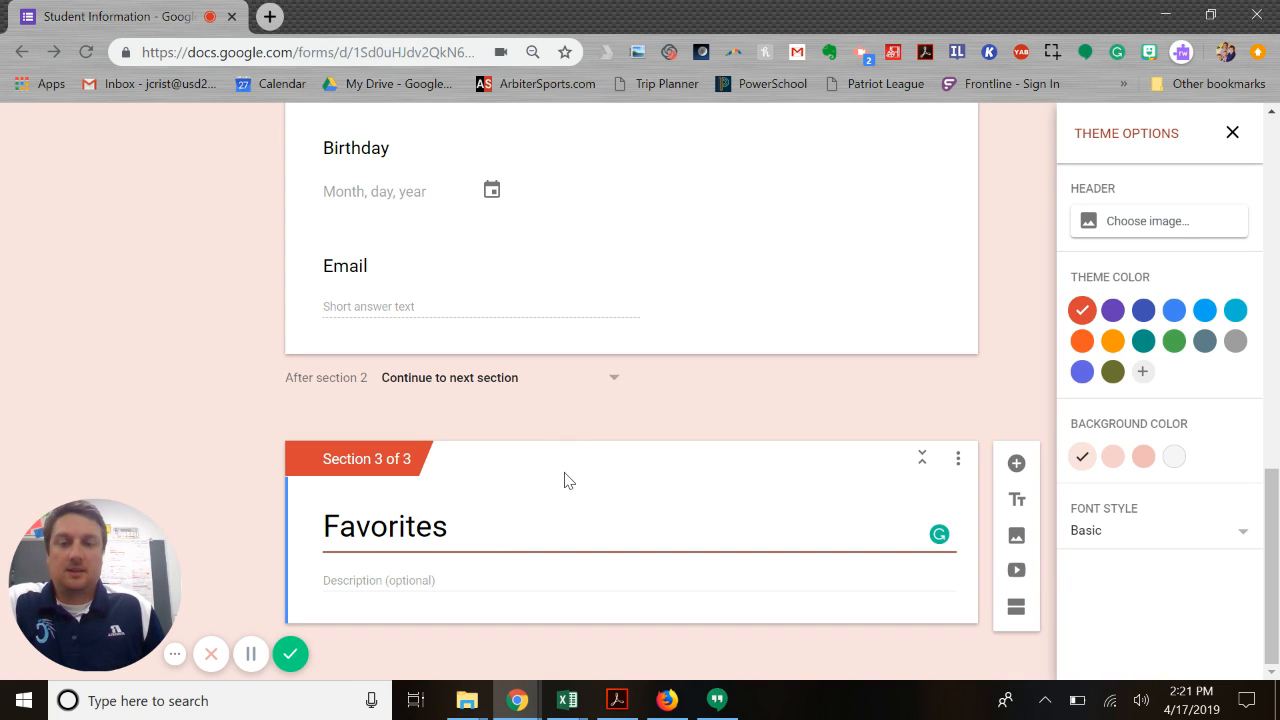
Step: Add a checkboxes question to the Favorites section reading "What types of food do you like?"
click(569, 580)
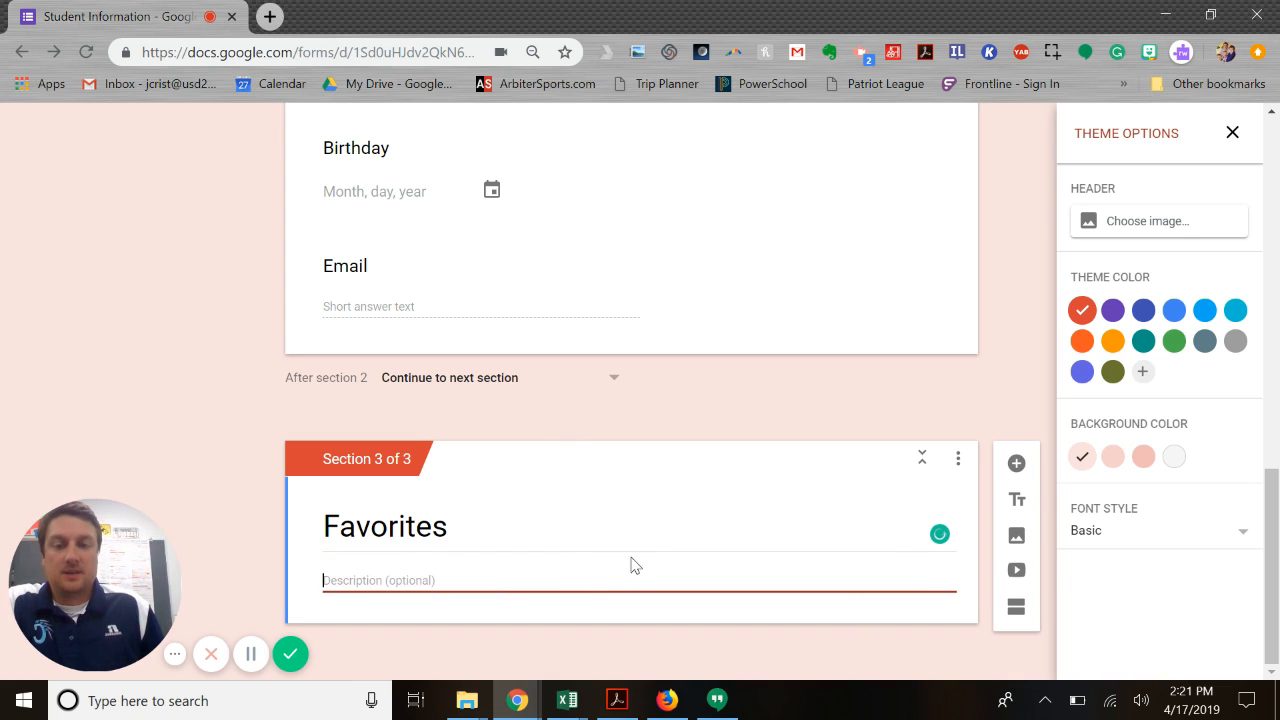
click(1019, 465)
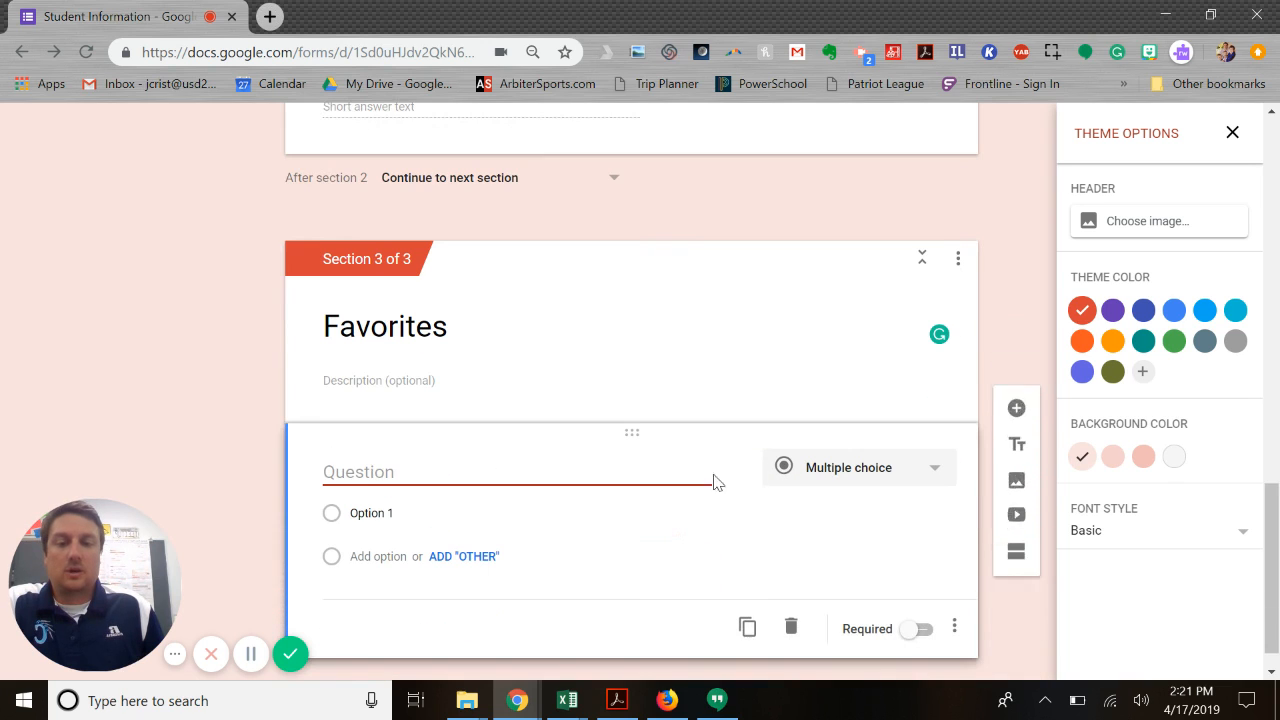
text(What)
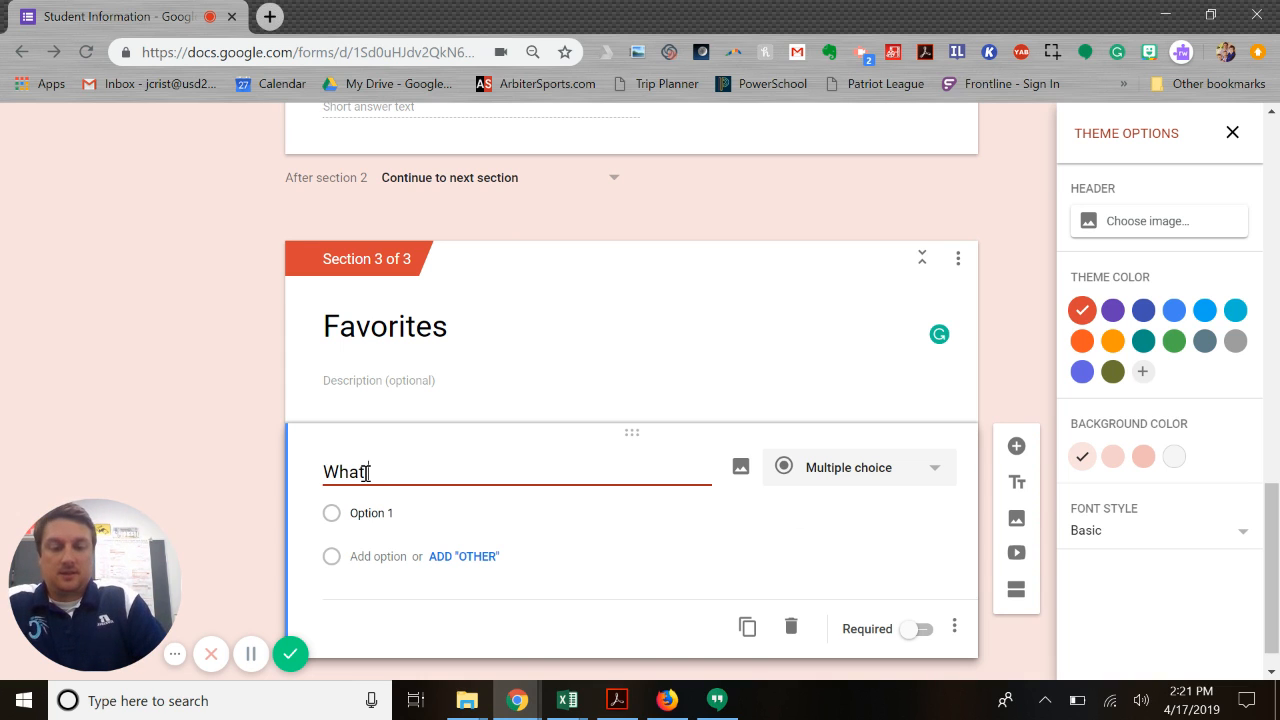
text( types of )
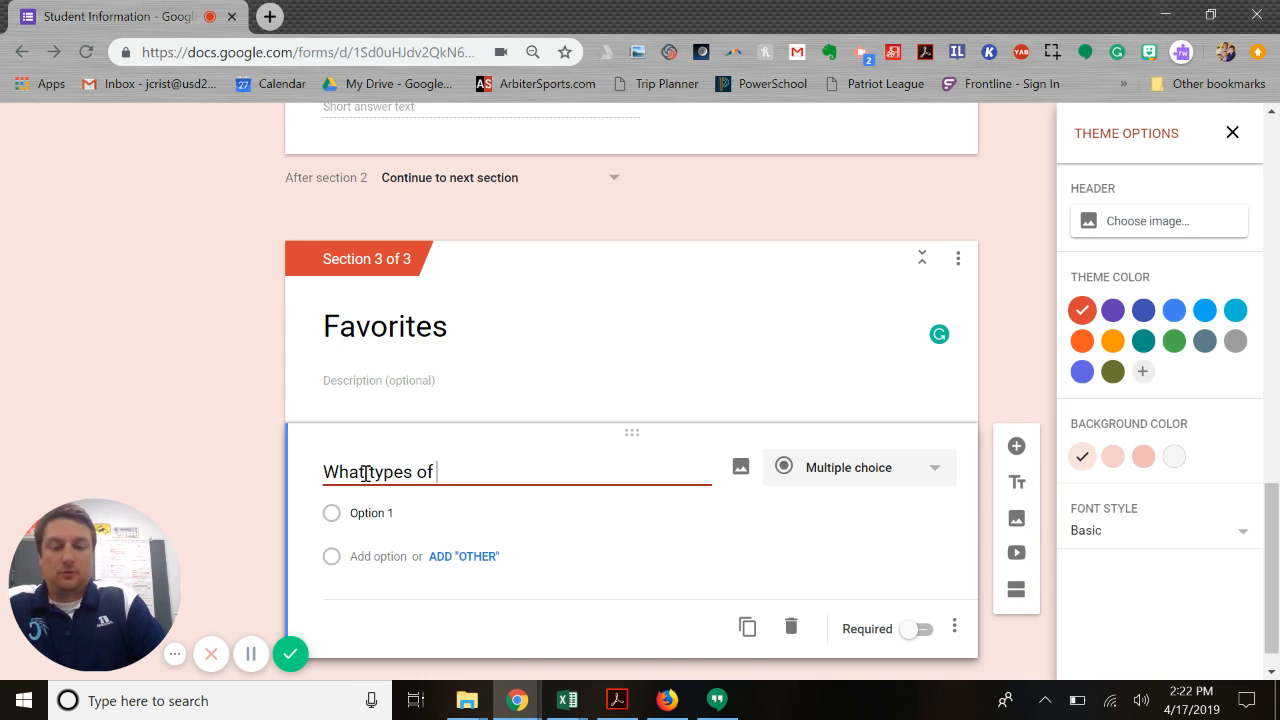
text(food do you like?)
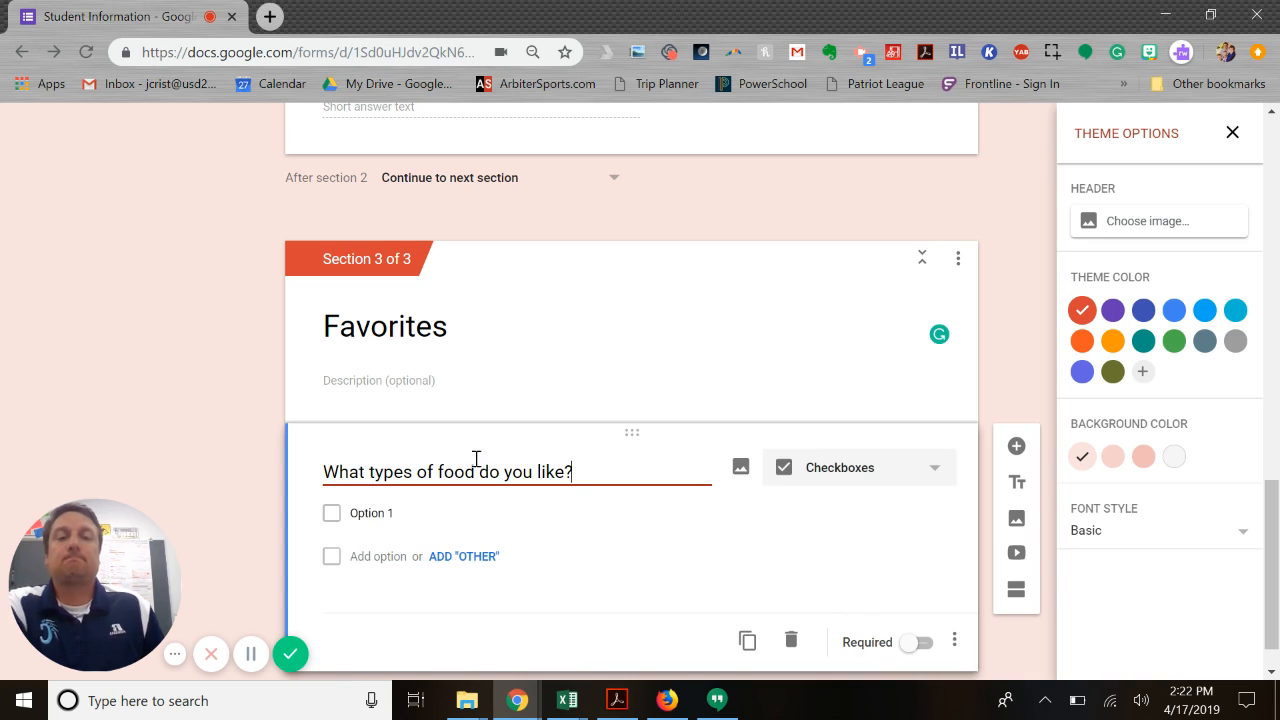
Step: Try to take a snapshot as the food question's image, allowing Flash to run
click(741, 467)
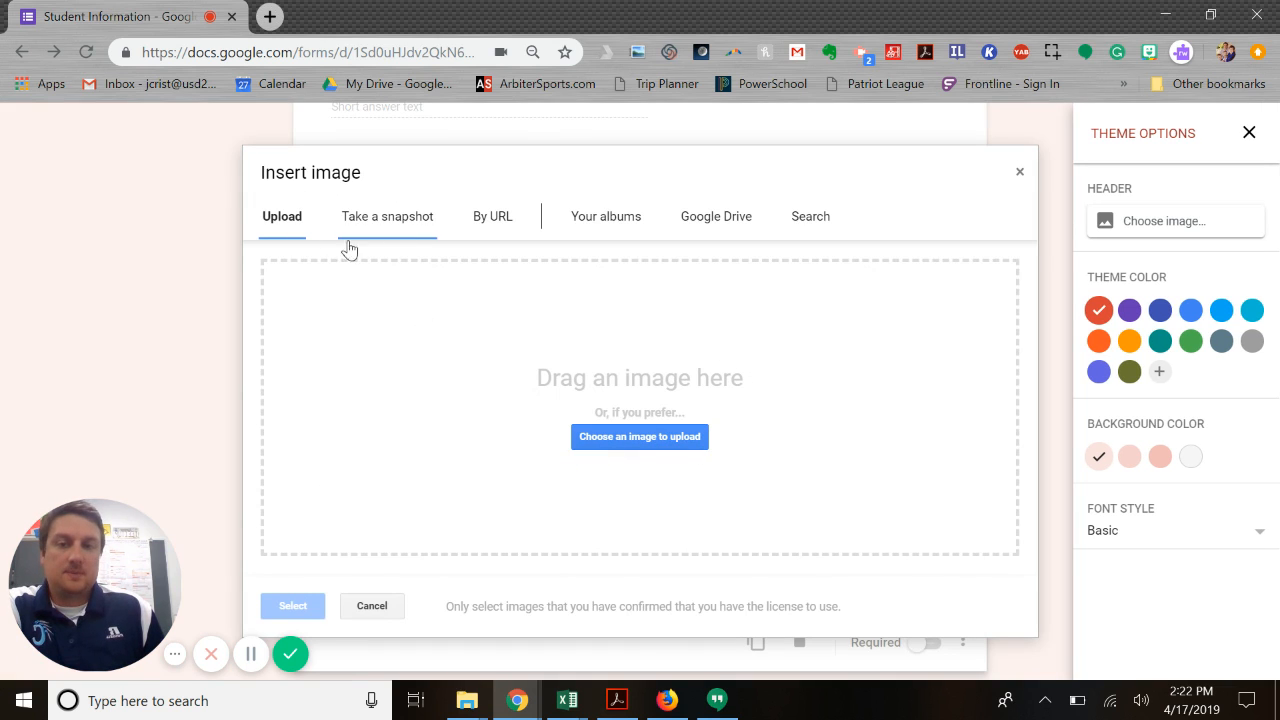
click(299, 231)
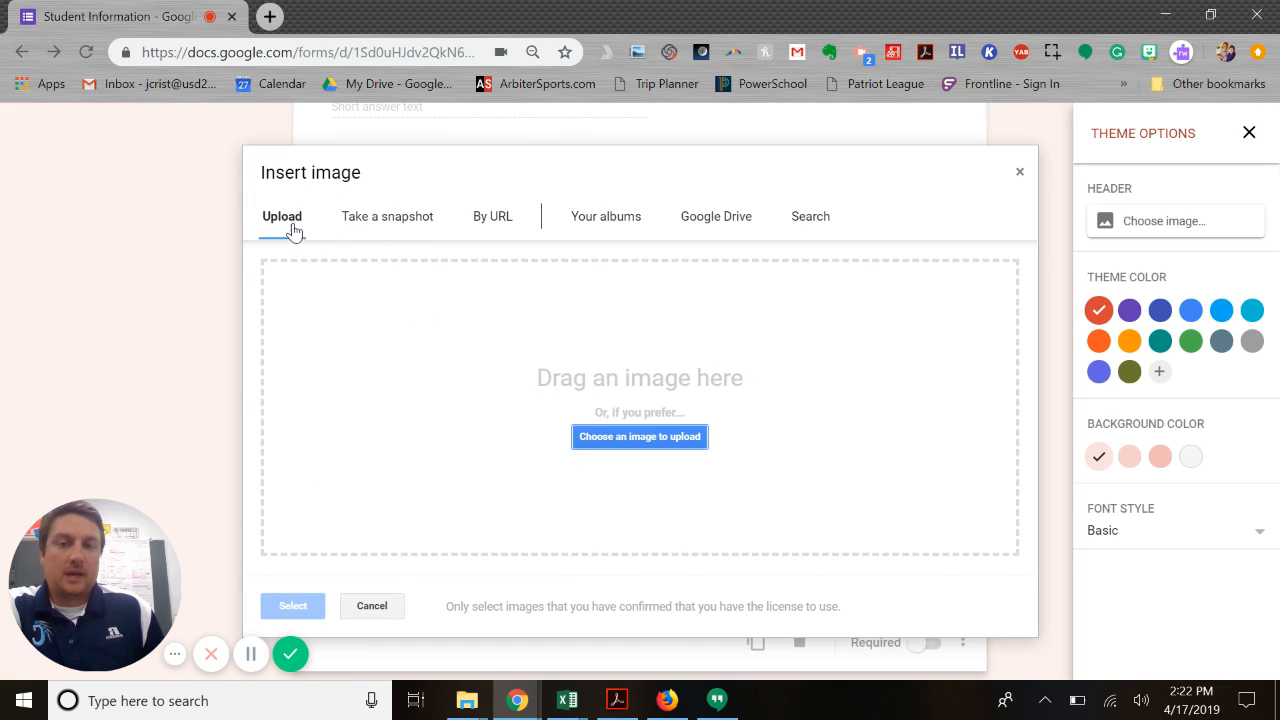
click(405, 228)
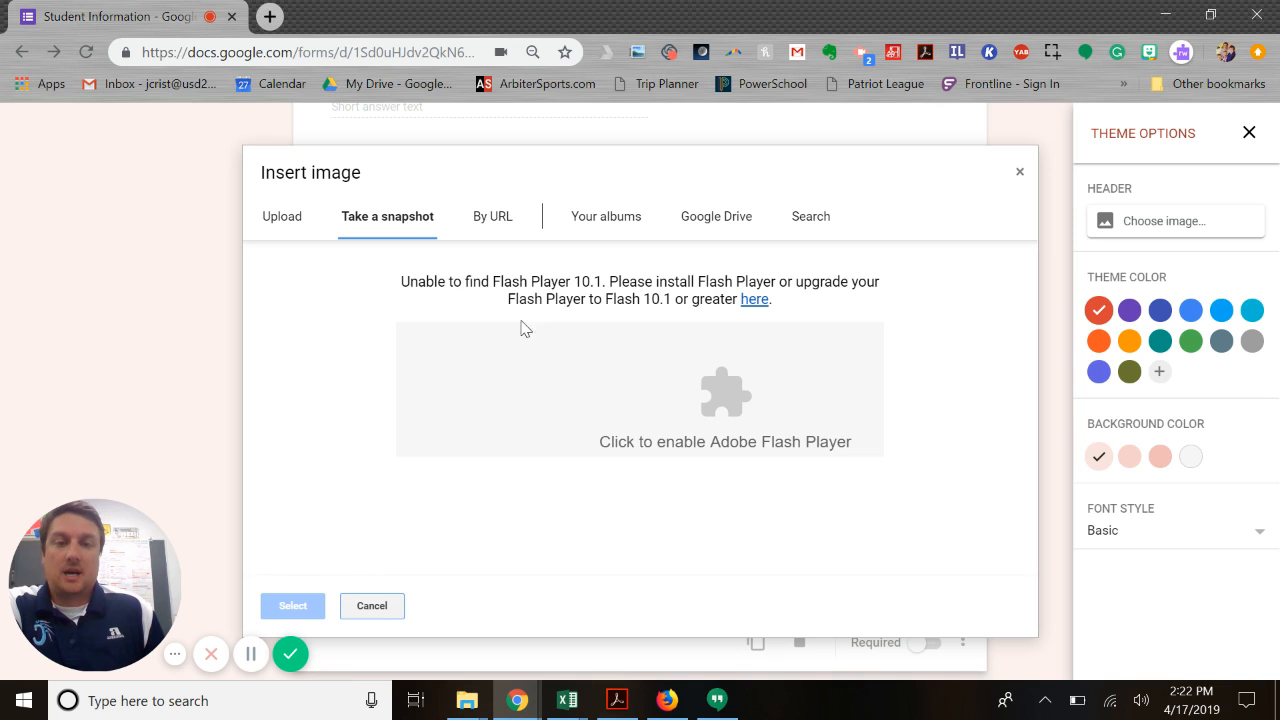
click(716, 408)
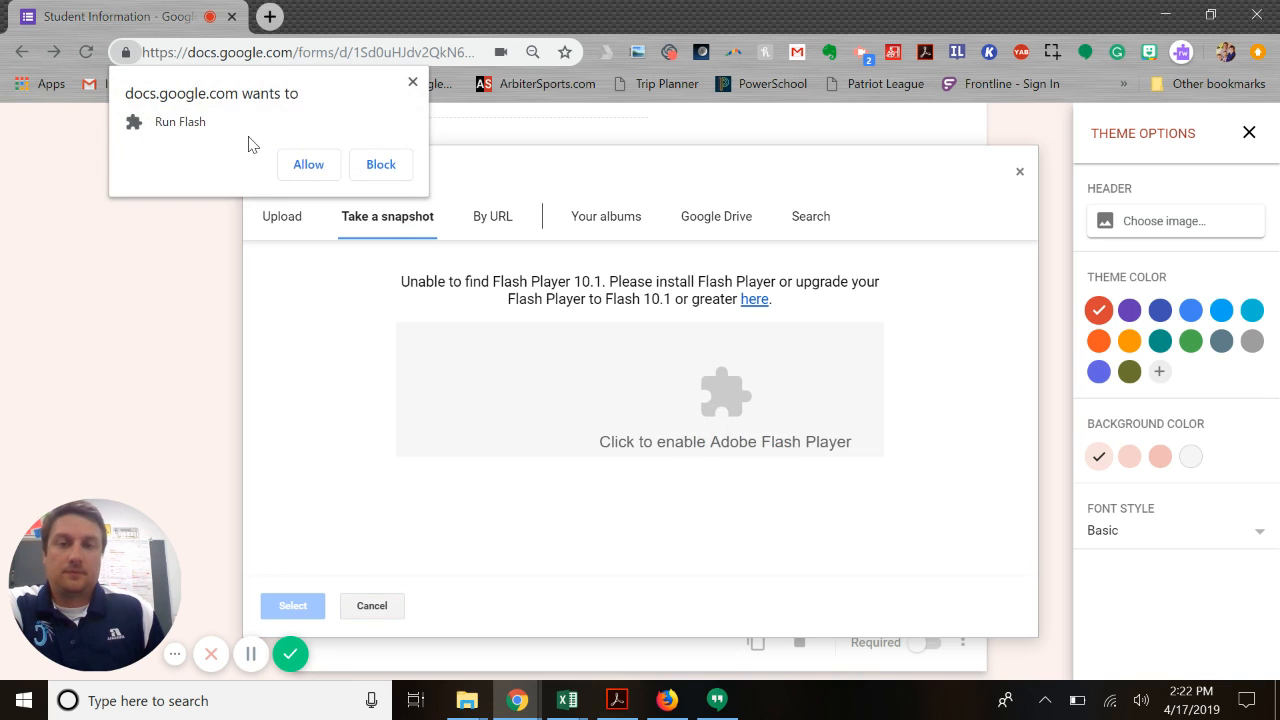
click(310, 164)
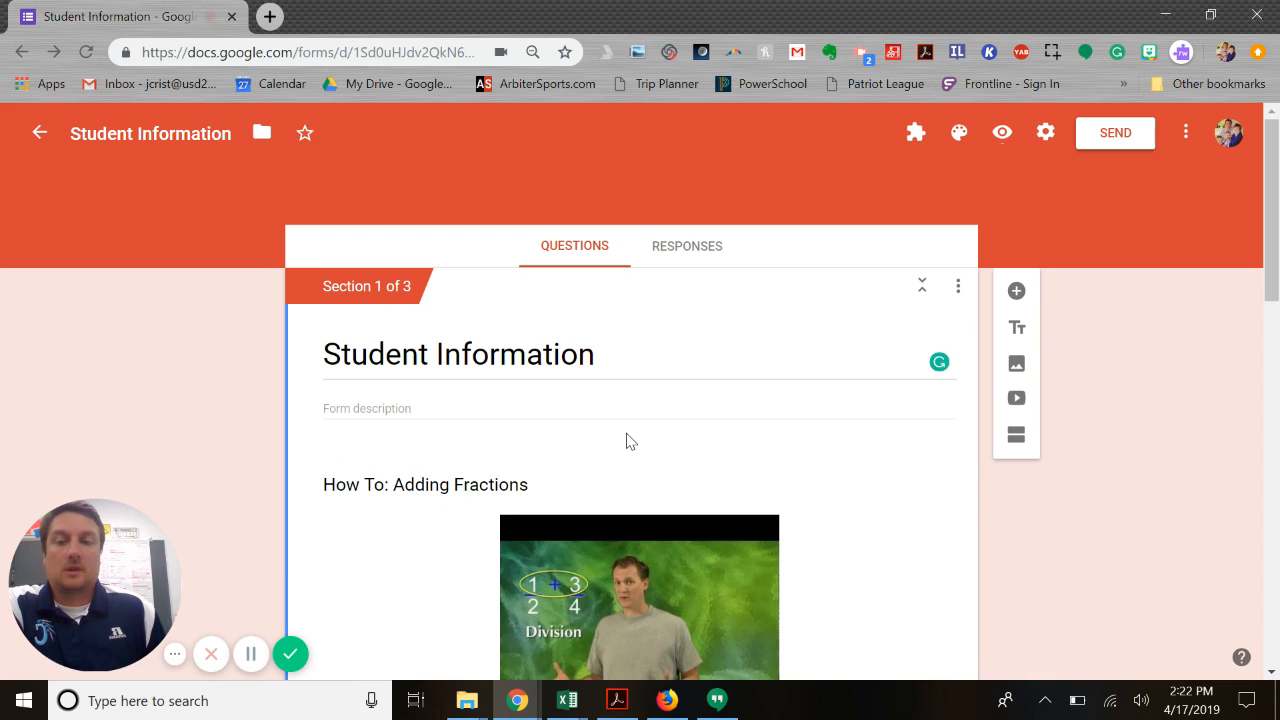
Step: Start inserting an image into the "What types of food do you like?" question and search Google images for "chinese food"
scroll(627, 438, down, 15)
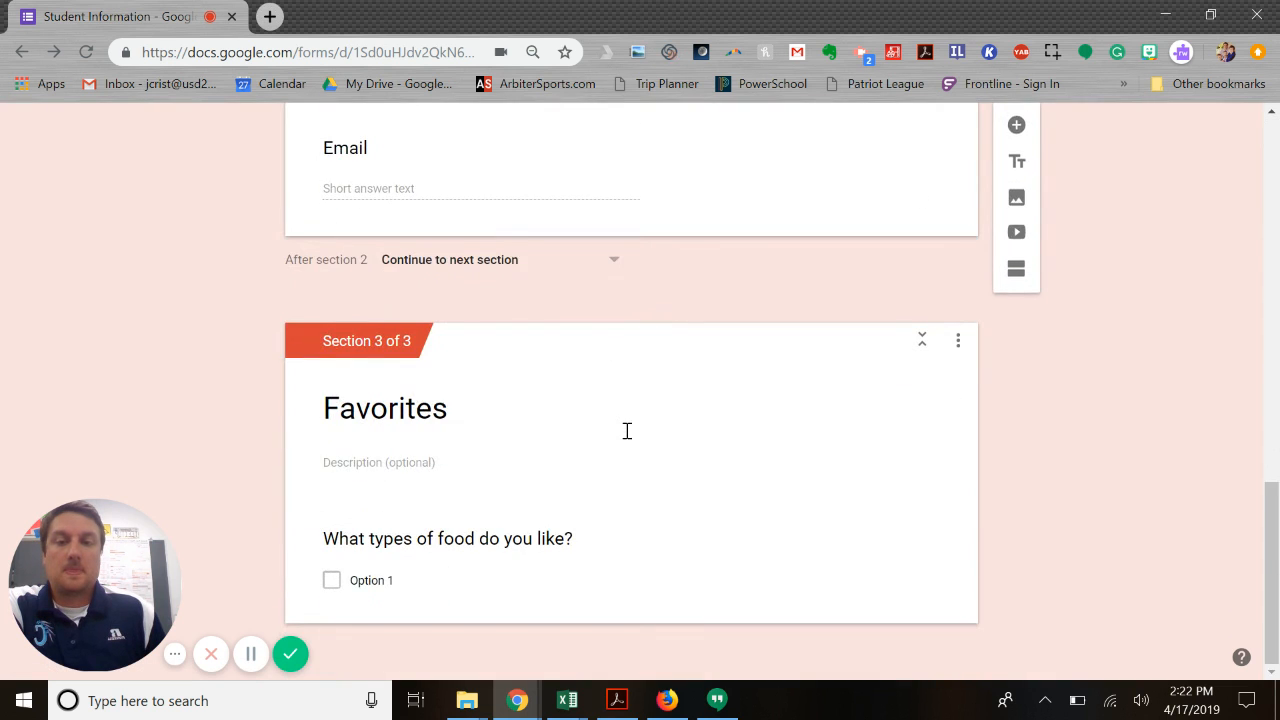
click(554, 580)
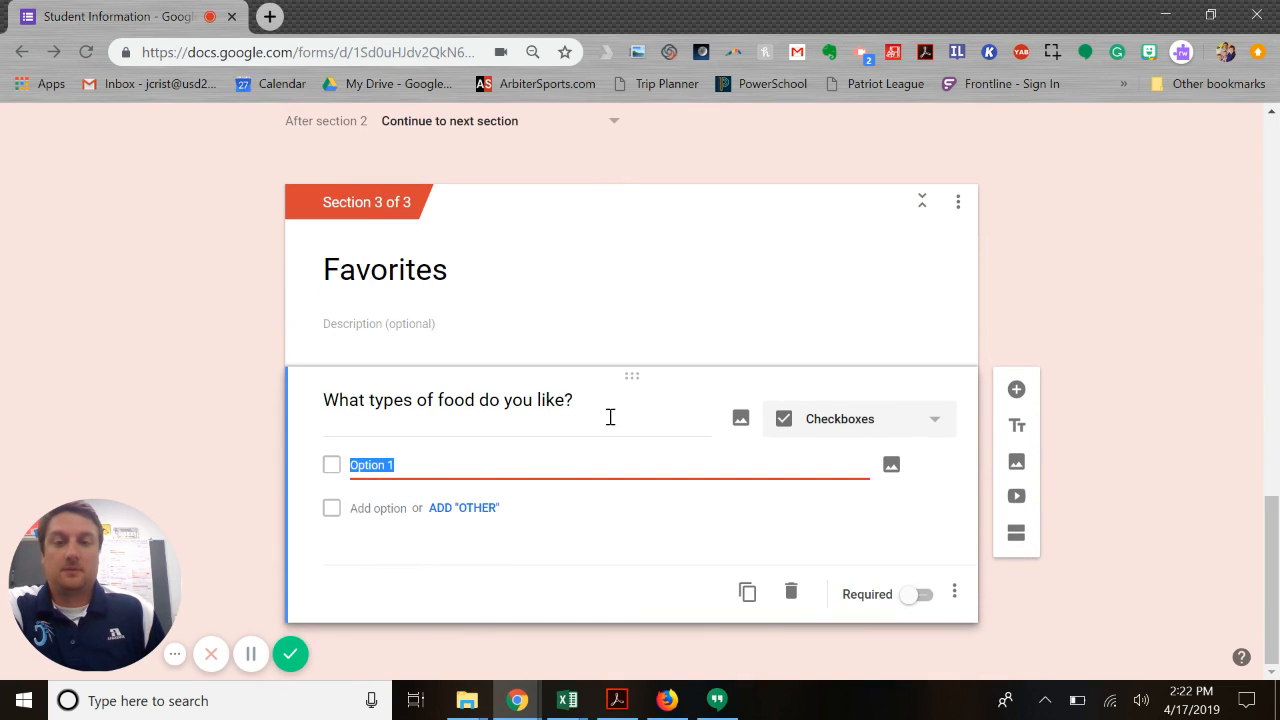
click(740, 418)
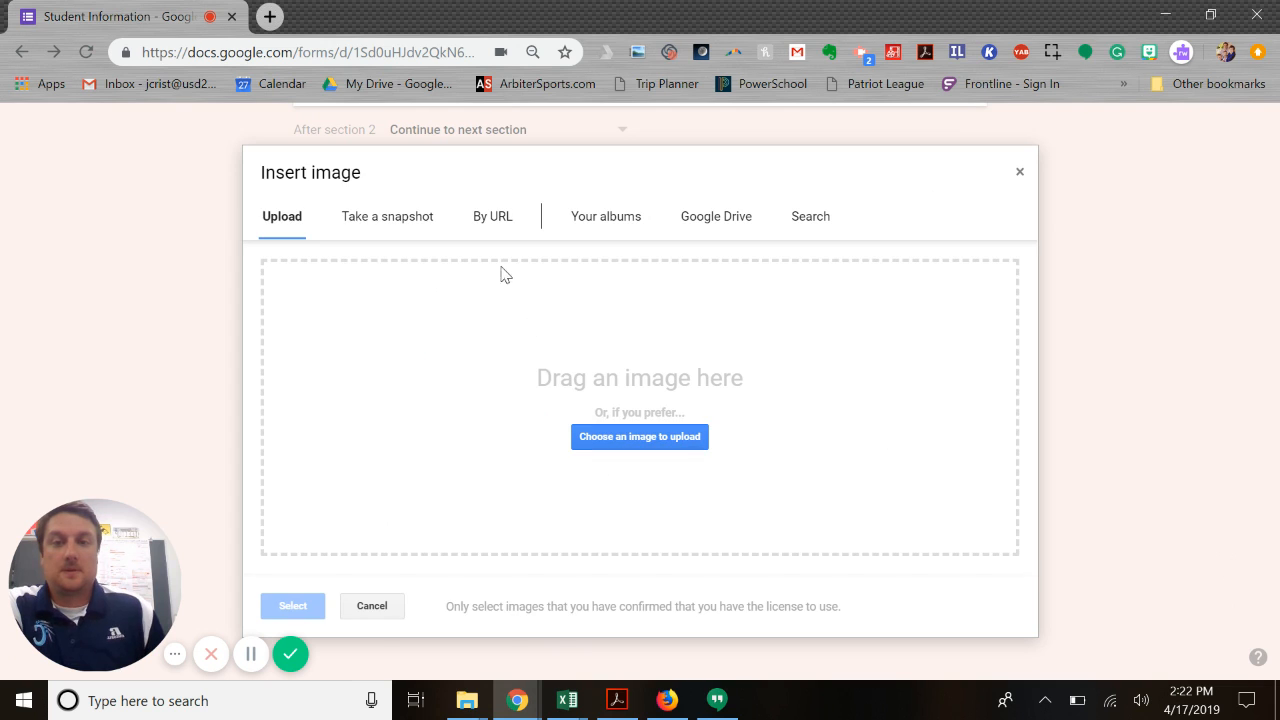
click(500, 221)
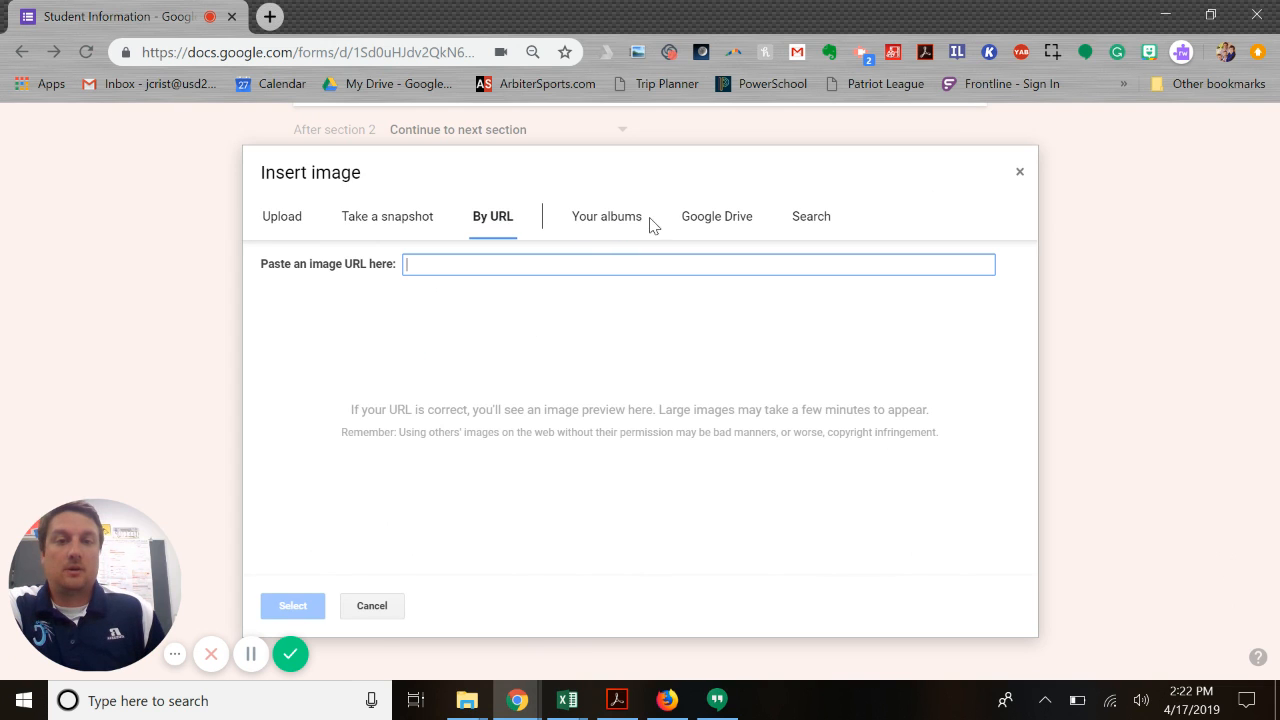
click(806, 222)
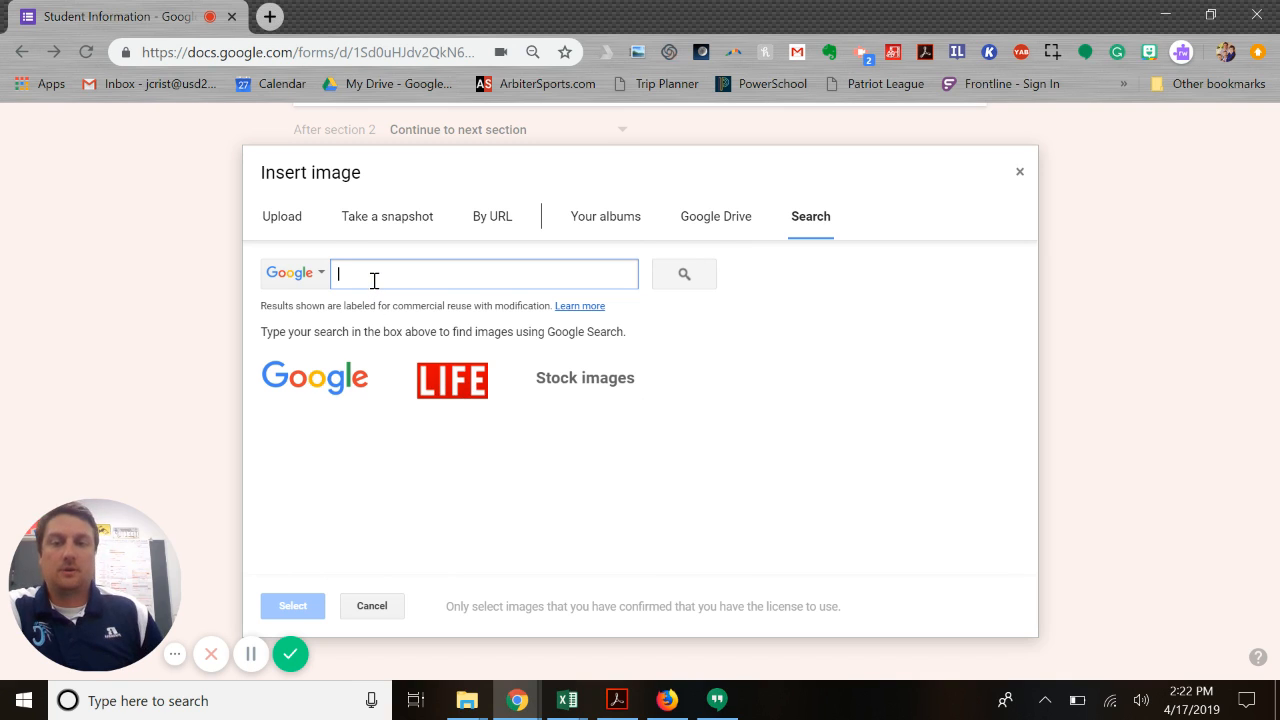
text(chinese food)
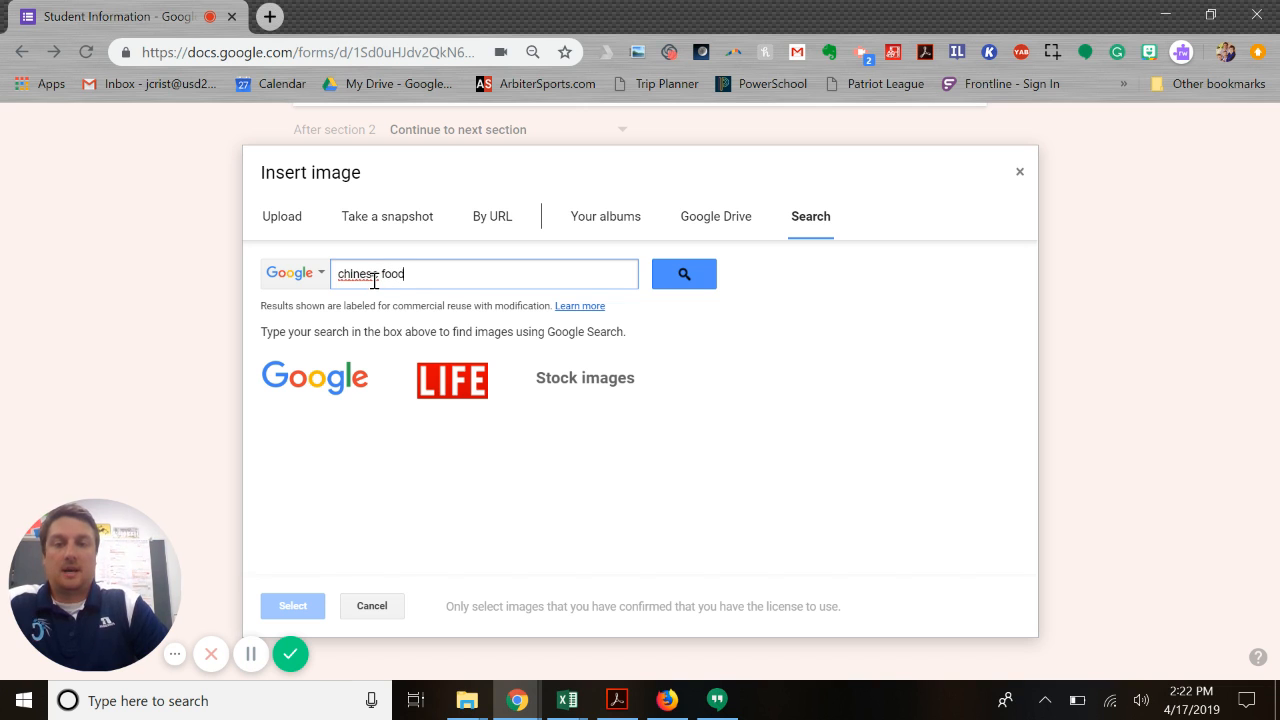
key(Return)
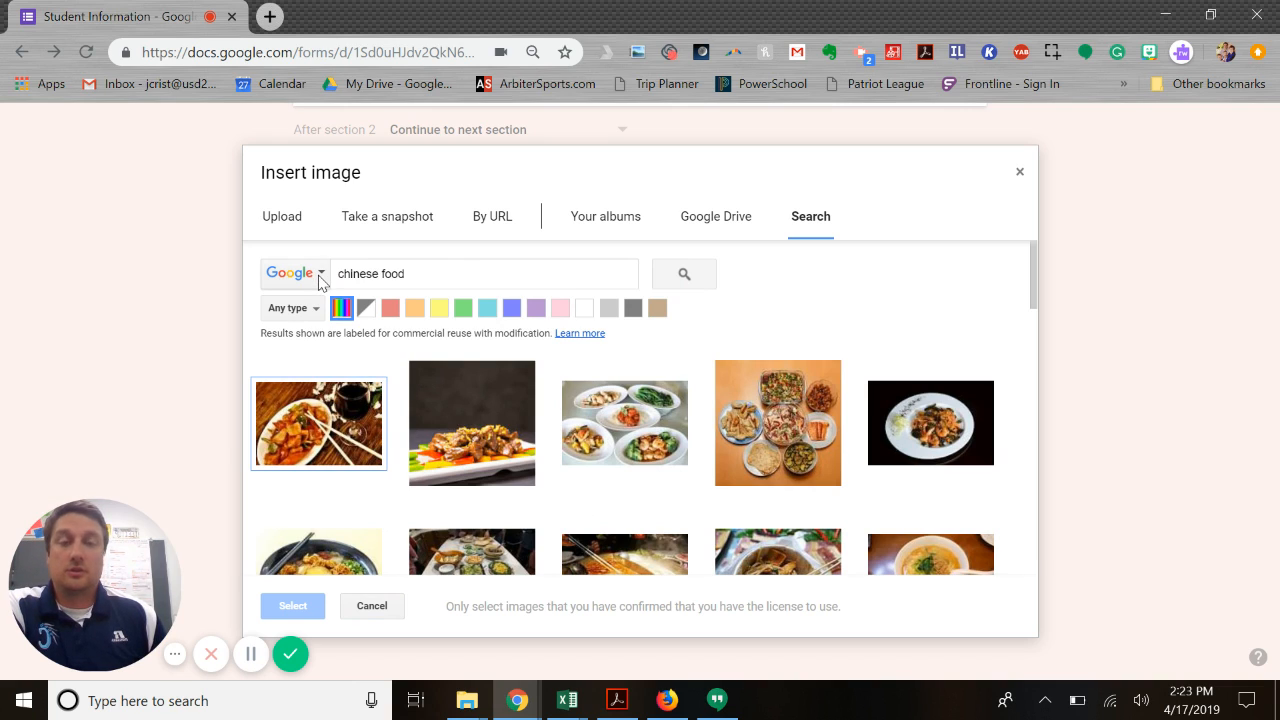
Step: Search the LIFE image collection for "chinese food" and for "sports", and browse the results
click(320, 276)
click(326, 341)
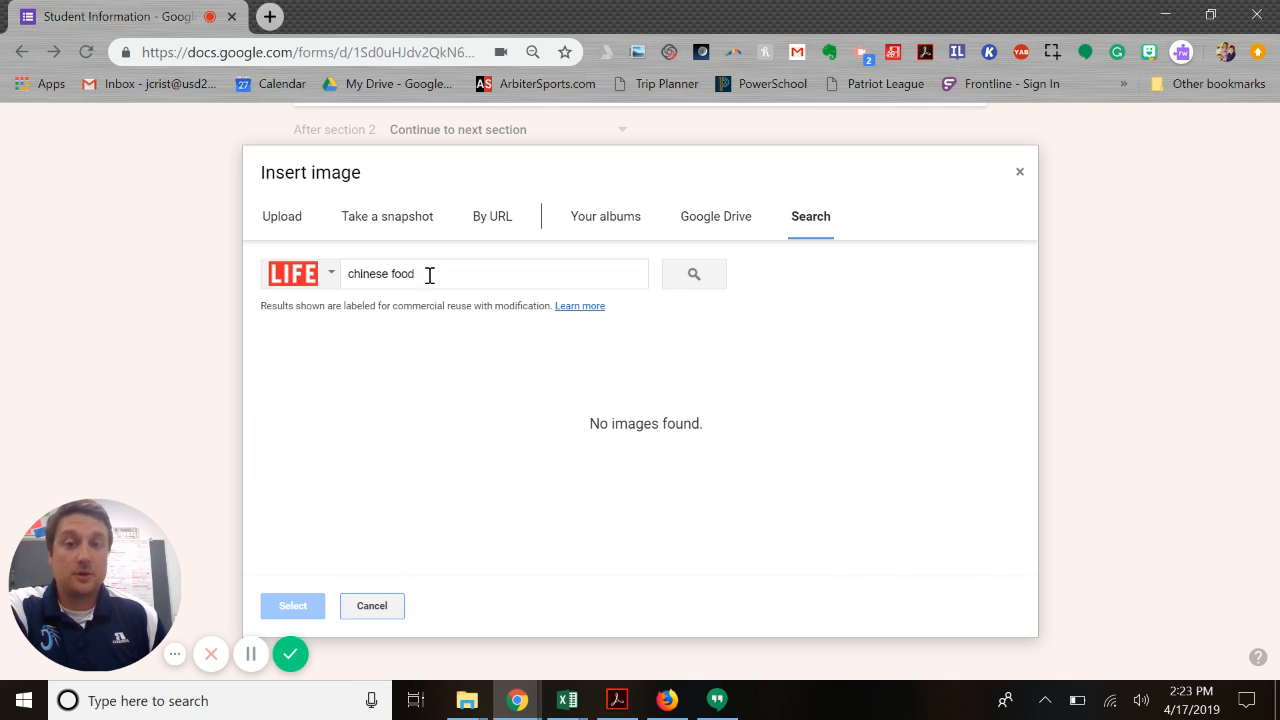
drag(429, 275, 348, 270)
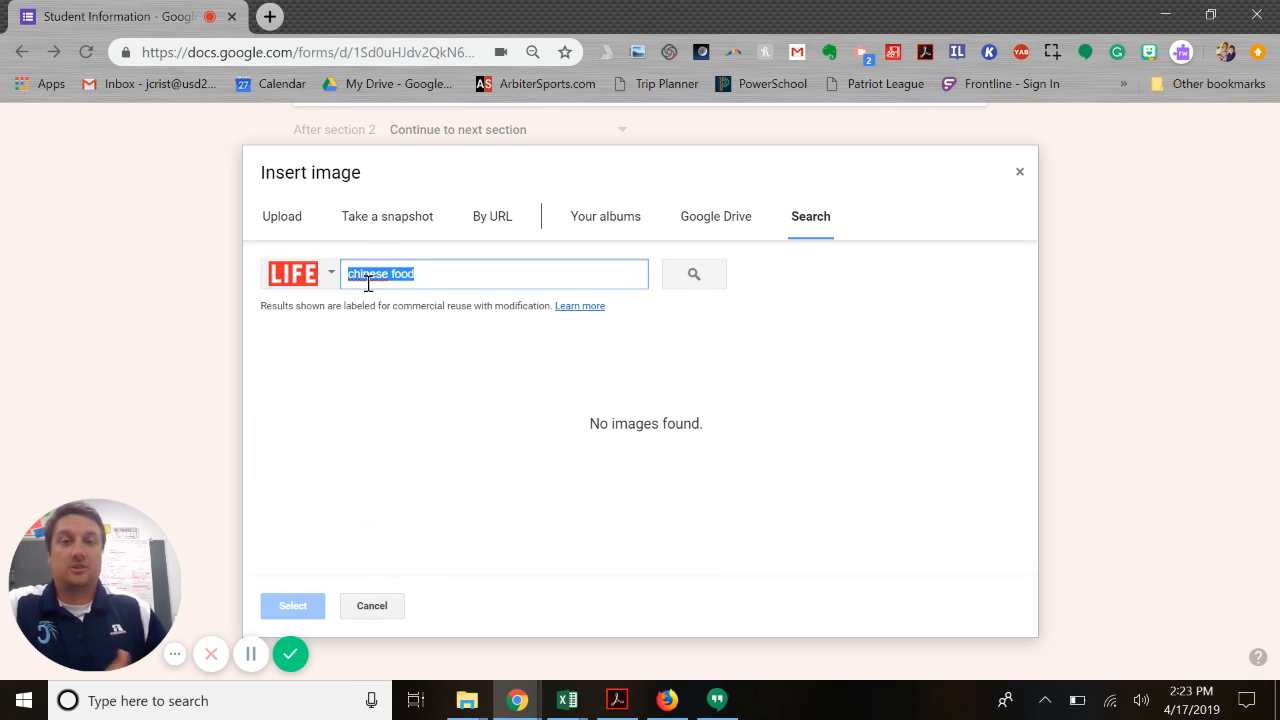
text(sports)
key(Return)
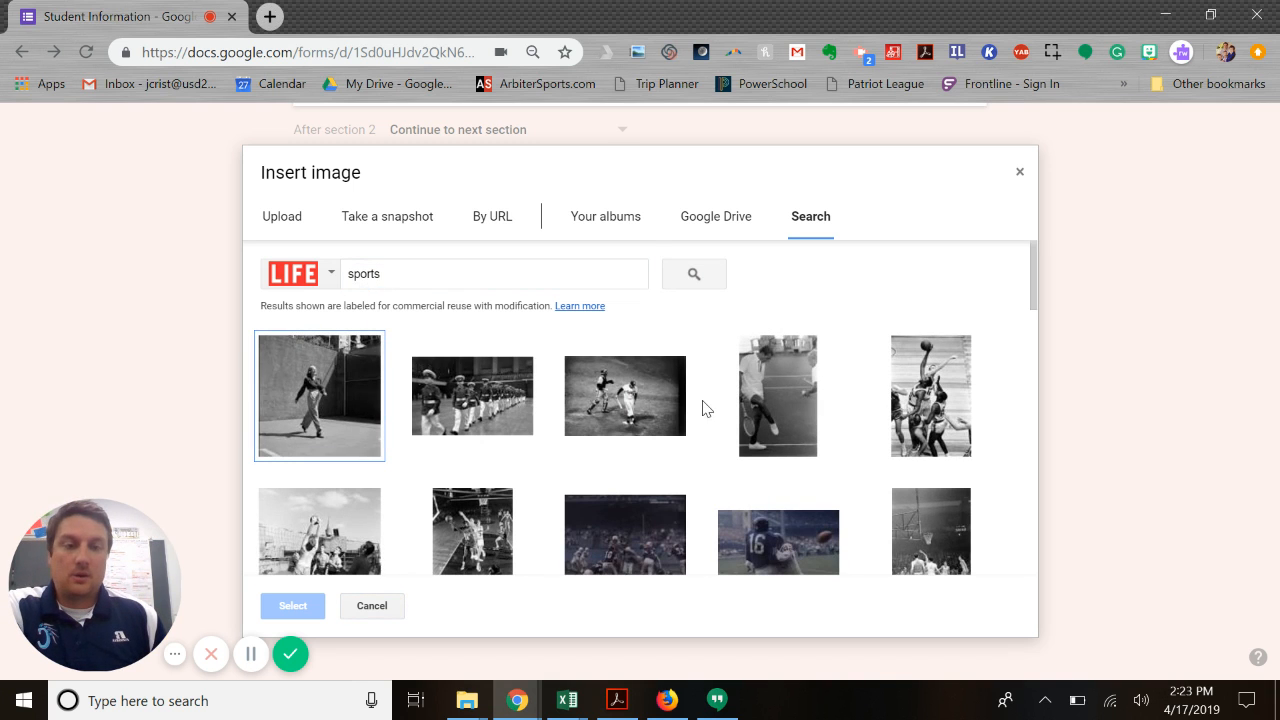
scroll(660, 468, down, 1)
scroll(660, 468, up, 1)
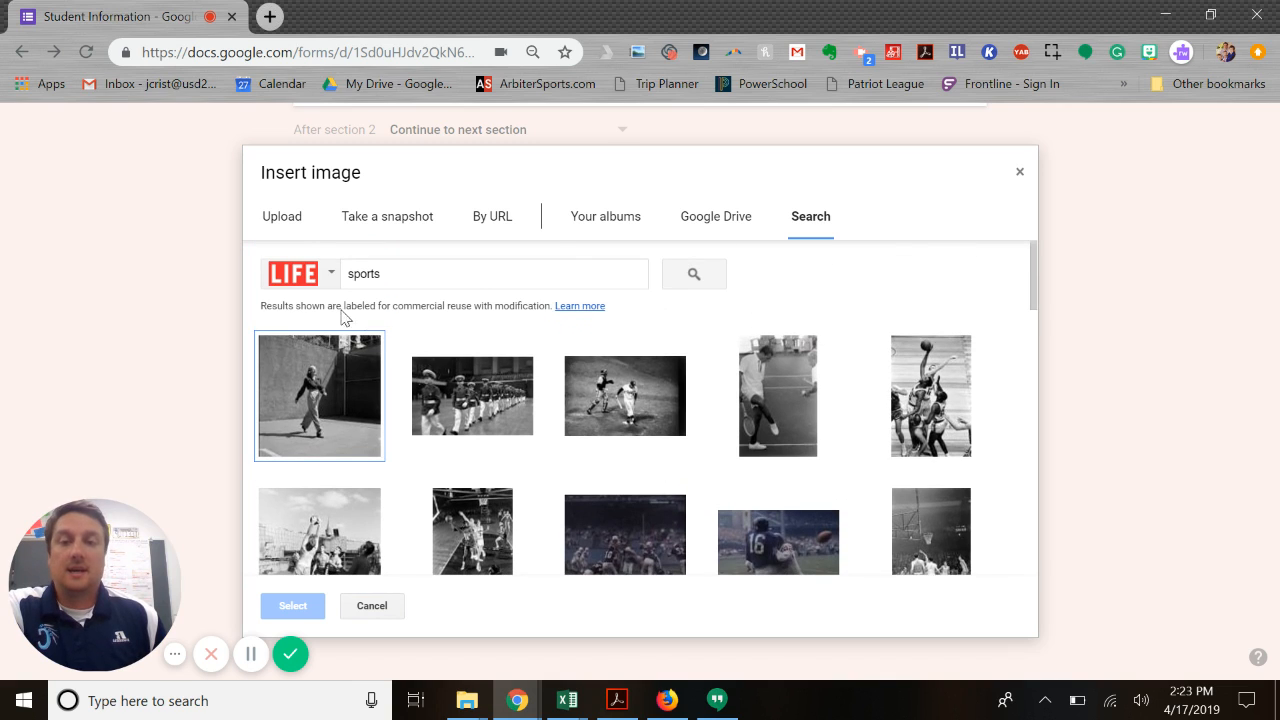
Step: Search the stock images for "sports" and for "chinese food"
click(330, 274)
click(312, 376)
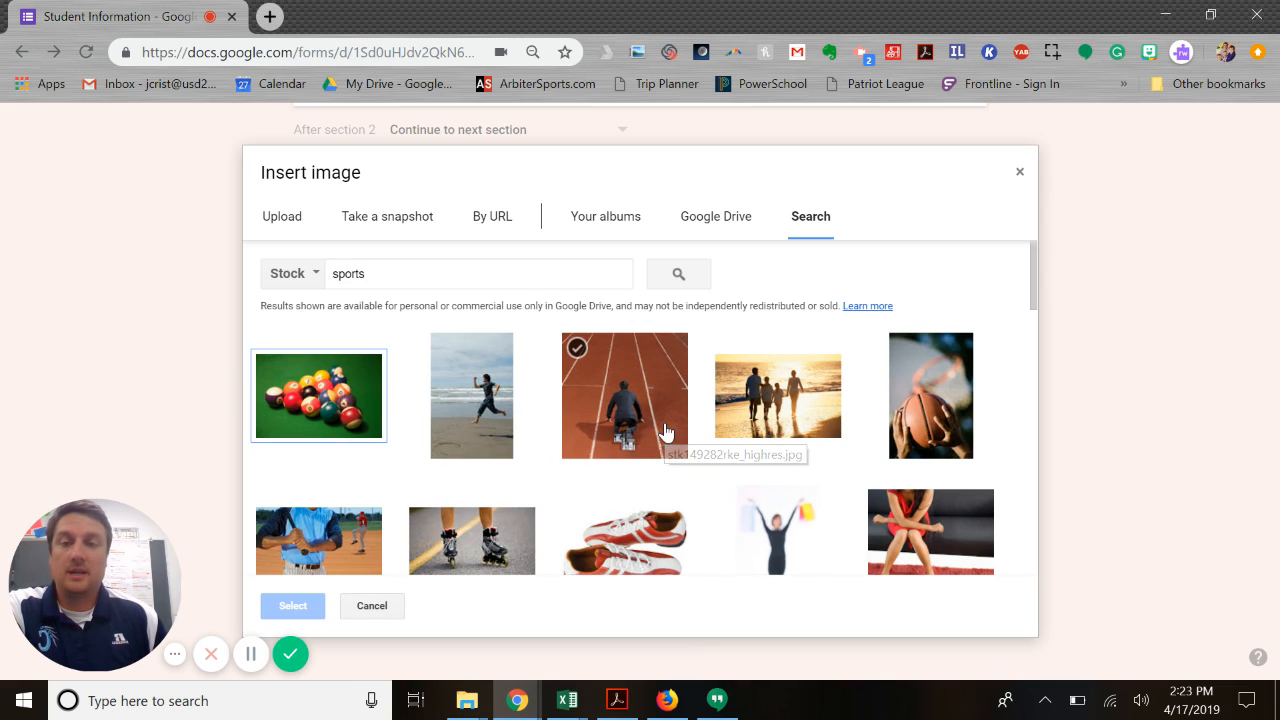
drag(418, 276, 334, 280)
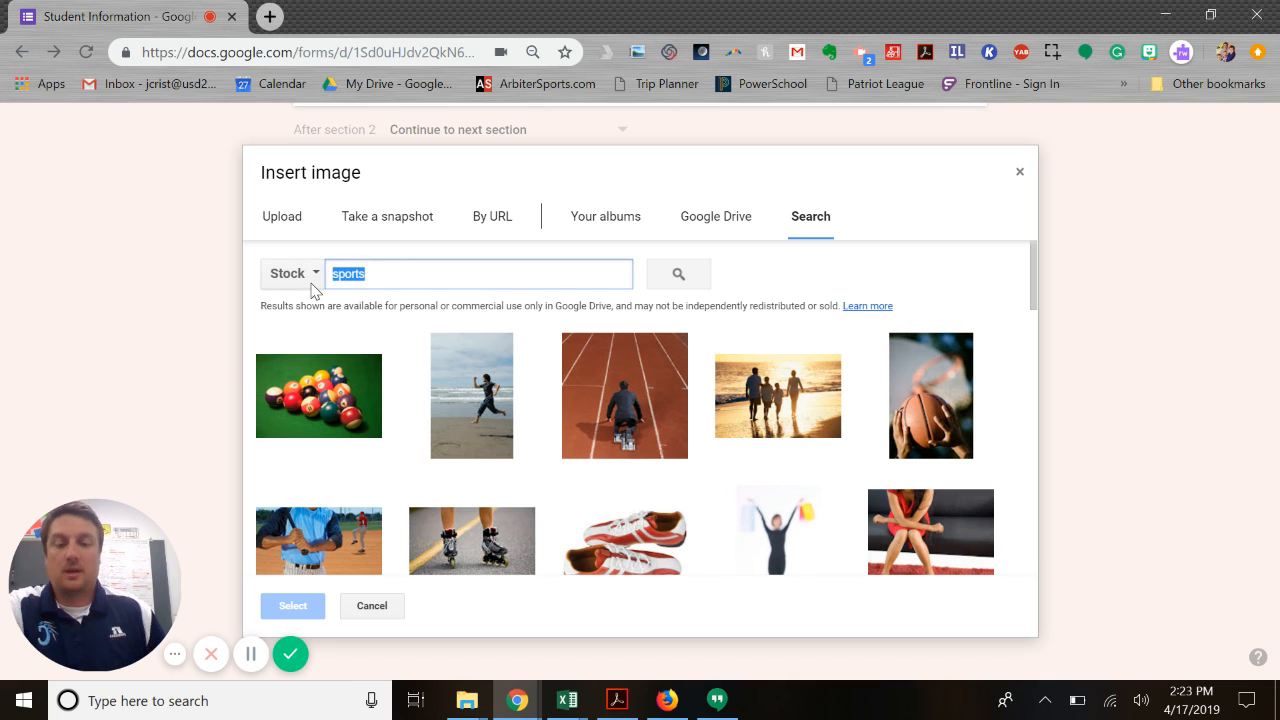
text(chinese fo)
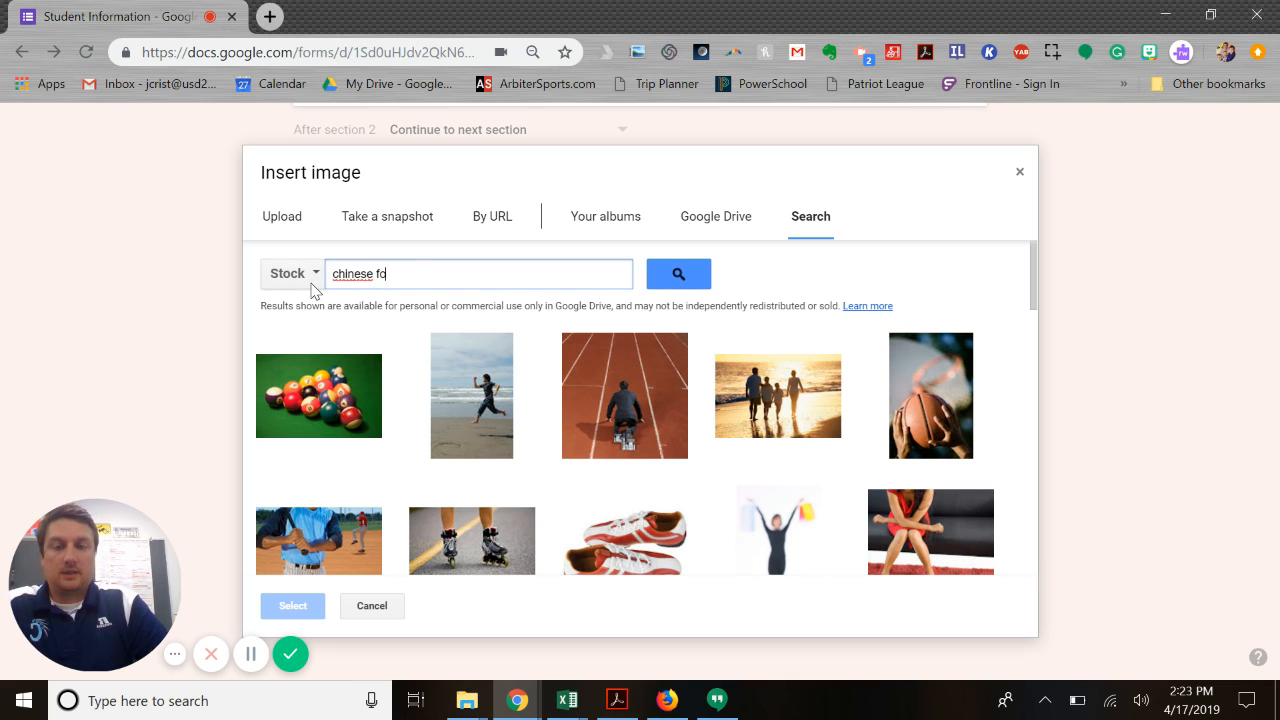
text(od)
key(Return)
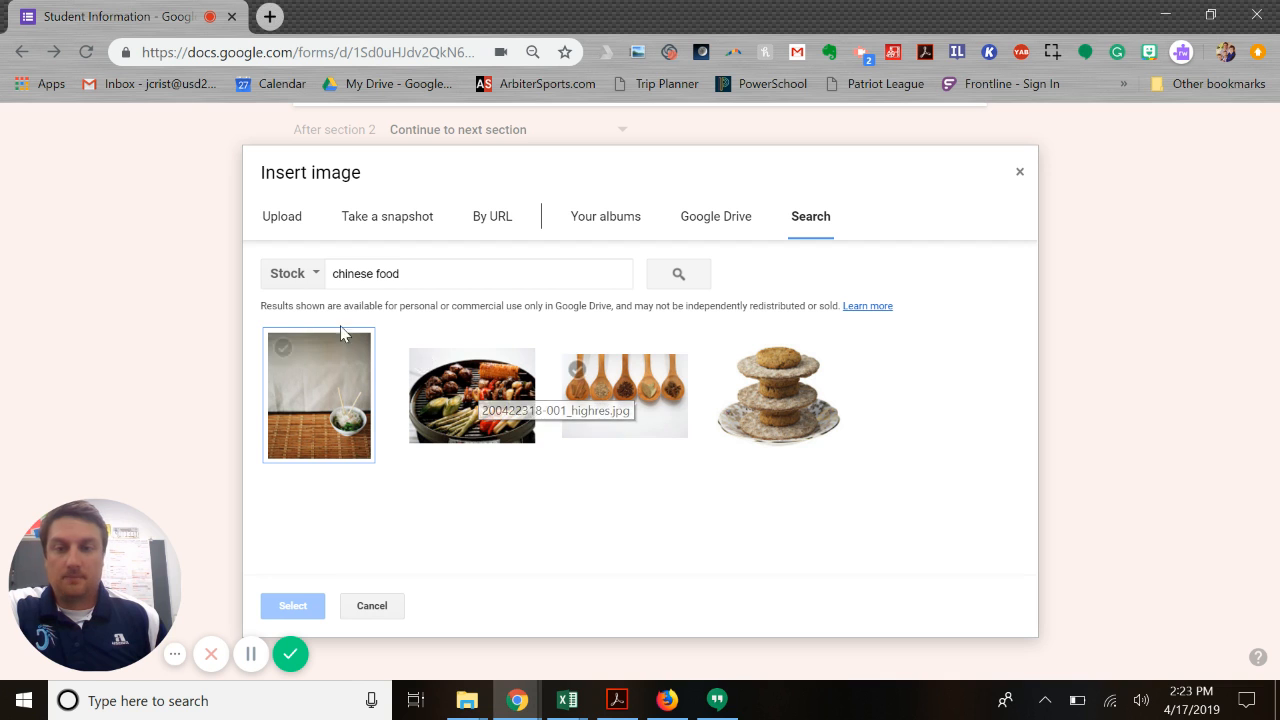
Step: Insert the Google "chinese food" image of meat and sliced peppers on a white plate into the food question
click(292, 272)
click(305, 308)
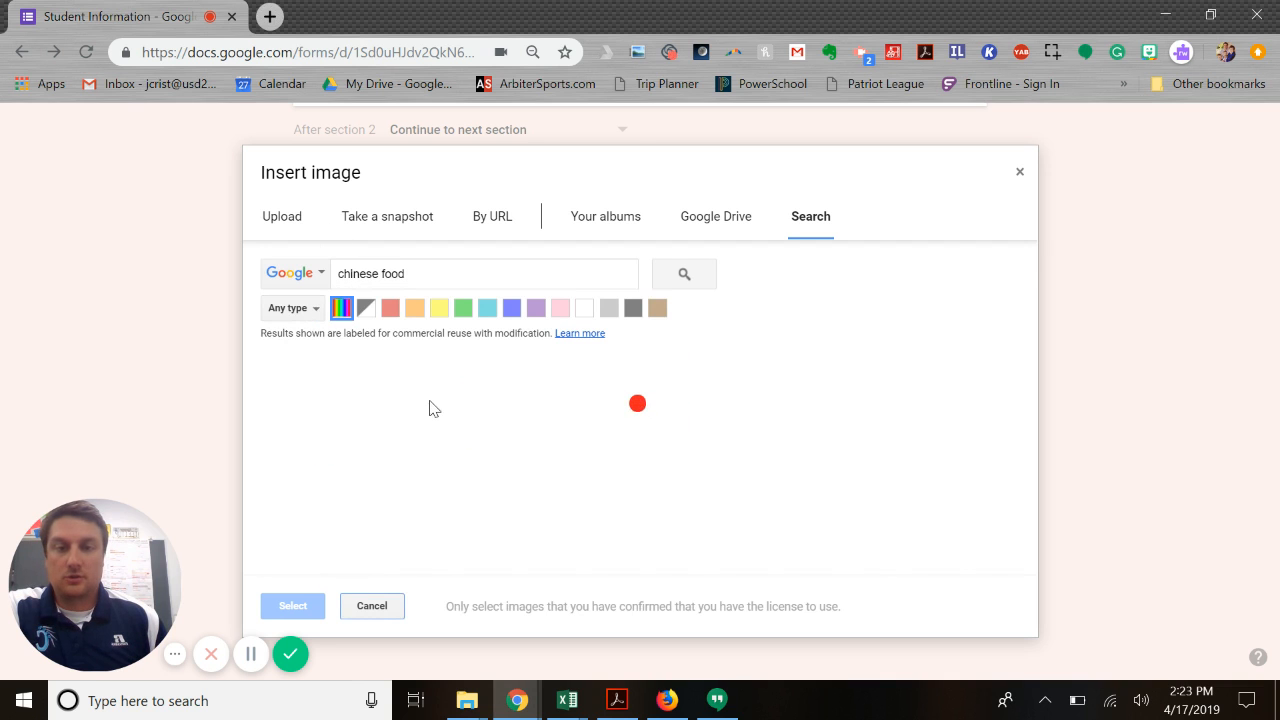
scroll(448, 410, down, 2)
scroll(448, 420, up, 1)
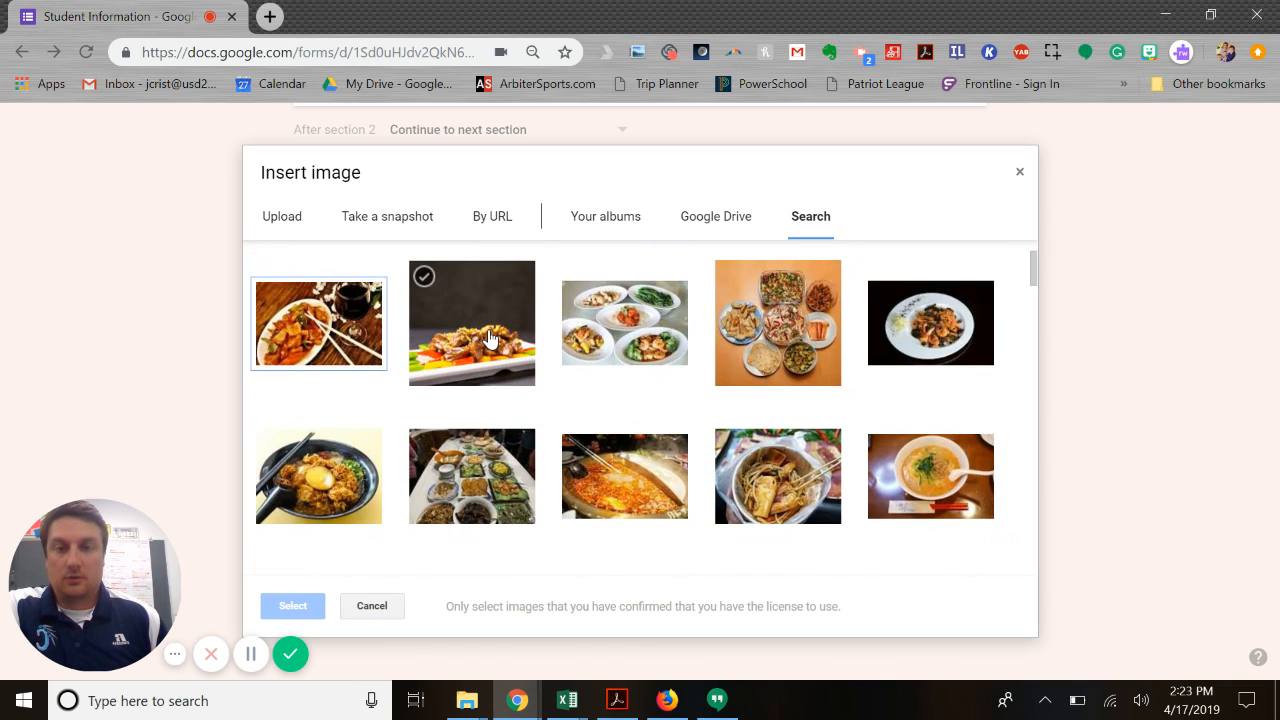
click(470, 345)
click(292, 606)
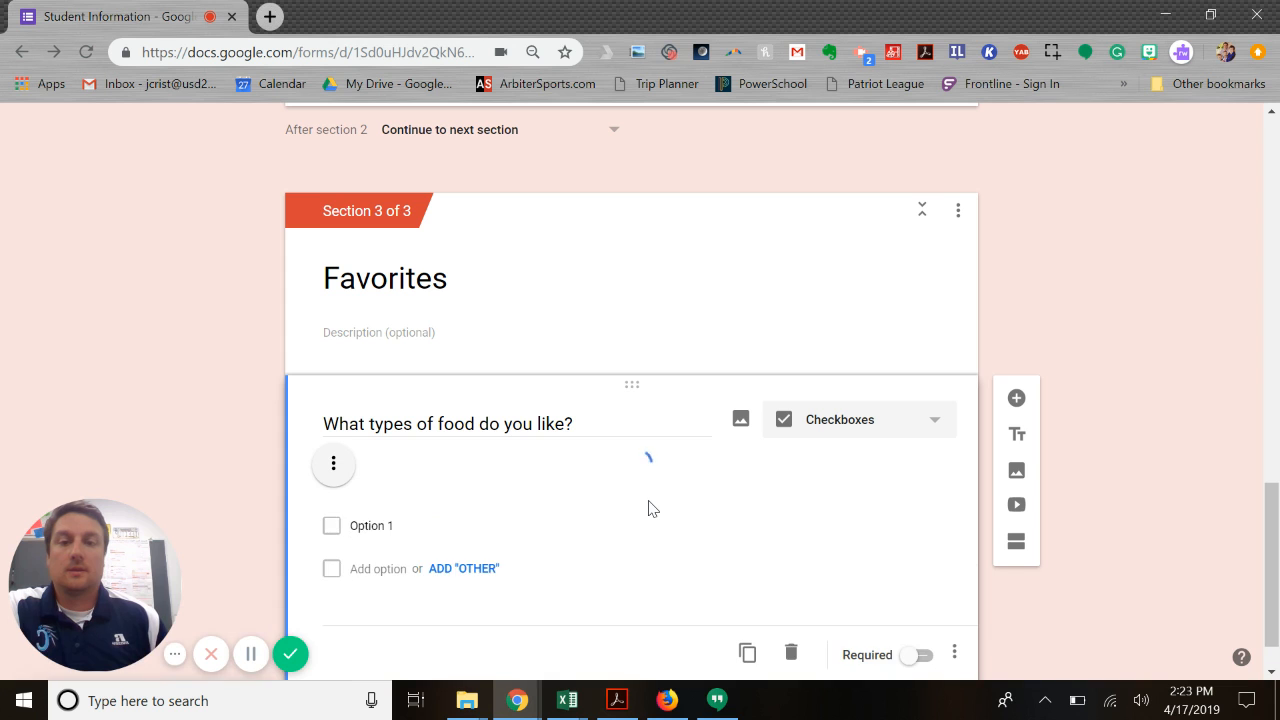
scroll(500, 457, down, 4)
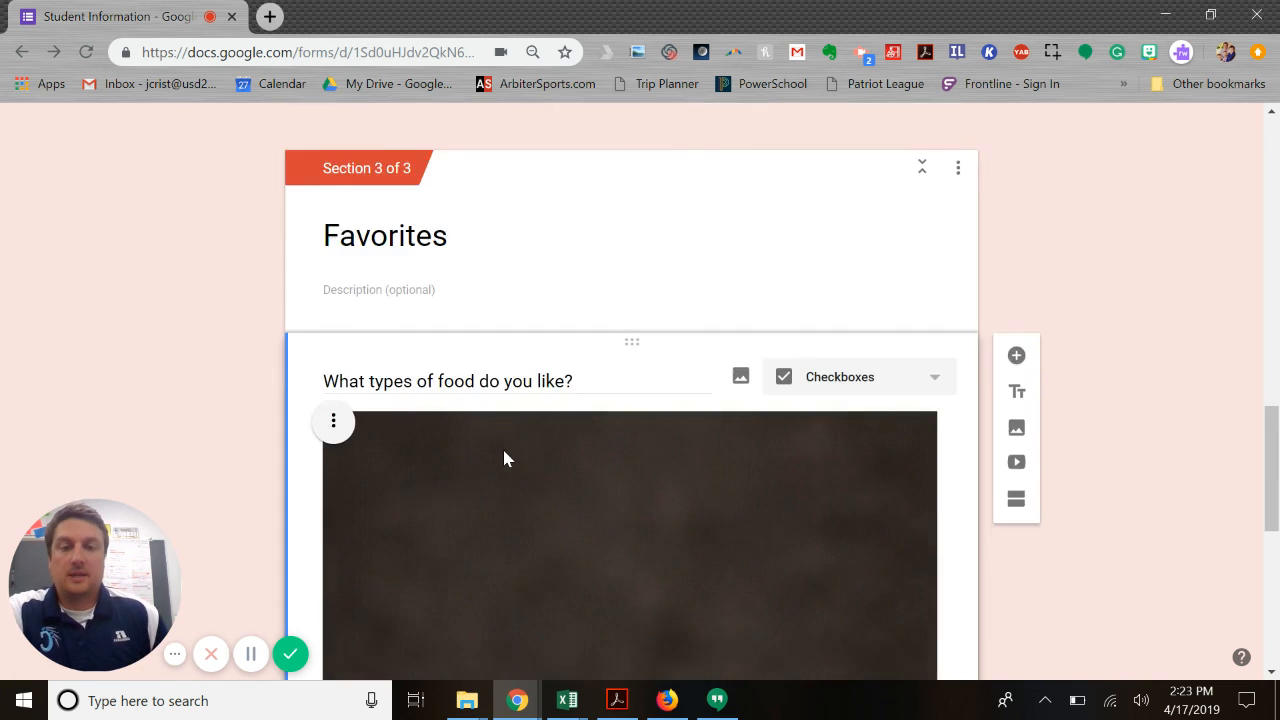
scroll(654, 466, down, 1)
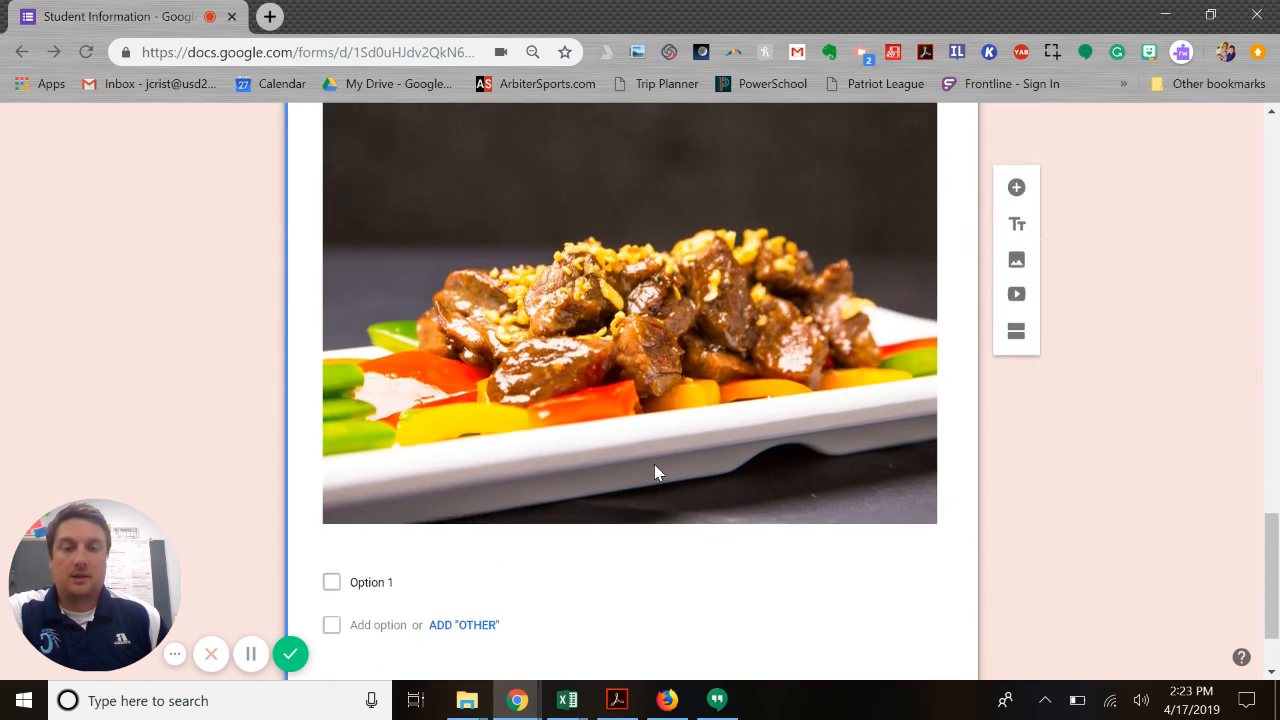
scroll(654, 466, up, 3)
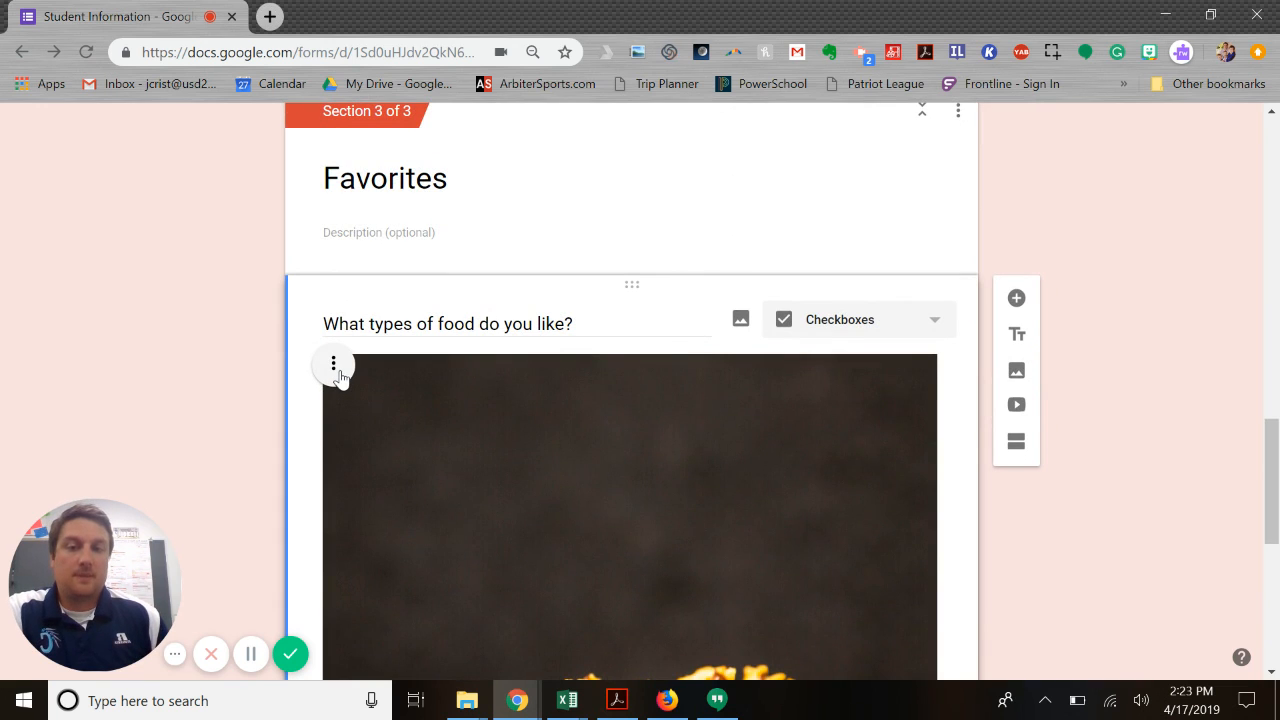
Step: Center-align the image in the "What types of food do you like?" question
click(334, 364)
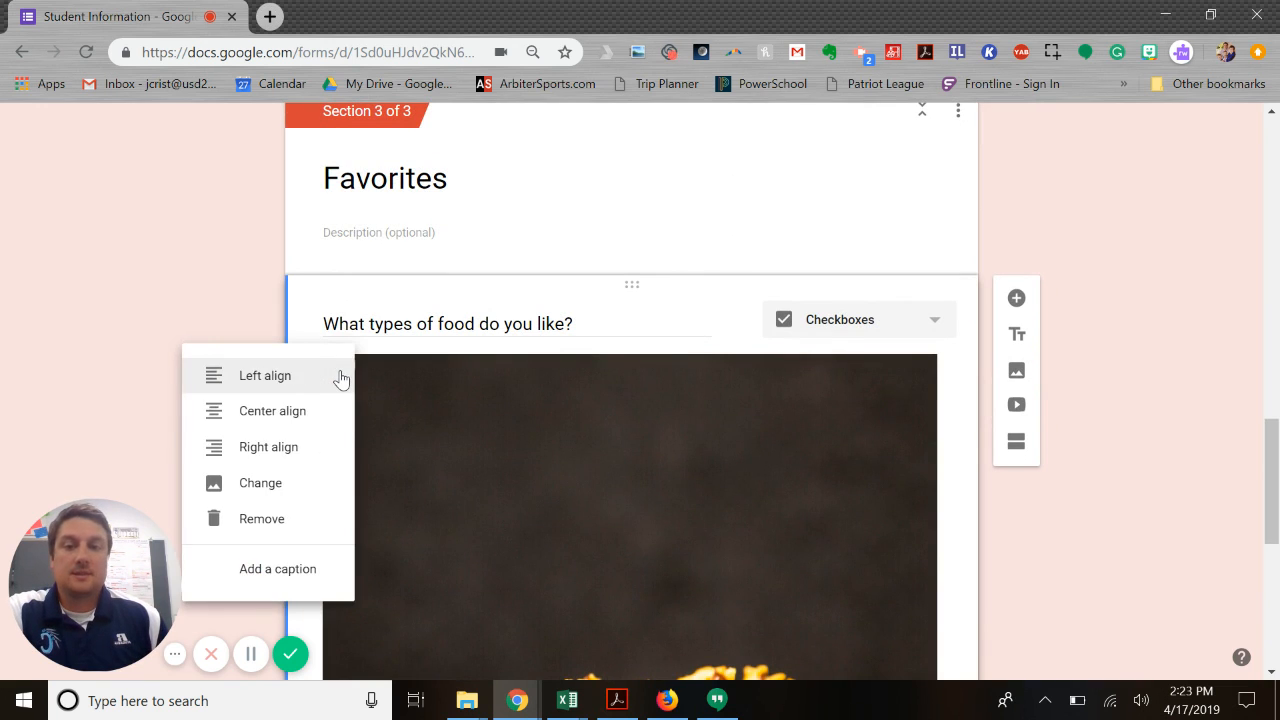
click(247, 412)
scroll(590, 474, down, 1)
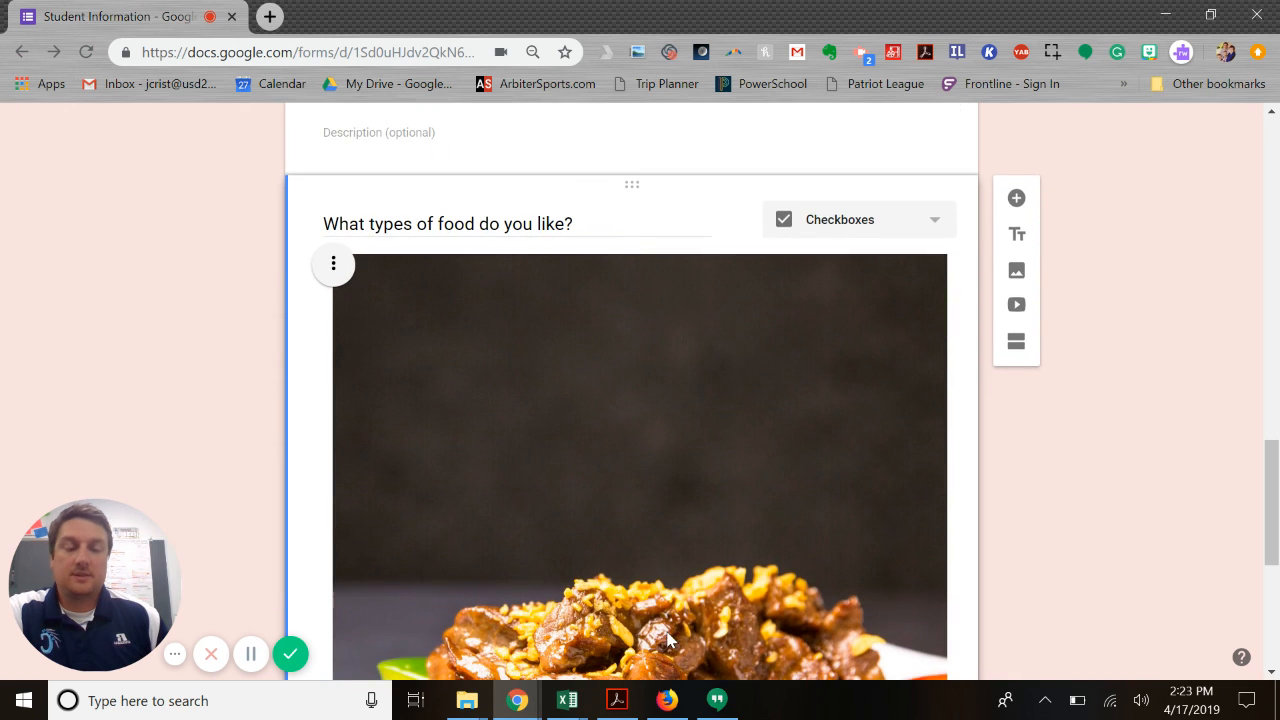
Step: Shrink the food question's image proportionally to a small picture about a quarter of the question card's width
scroll(668, 640, down, 2)
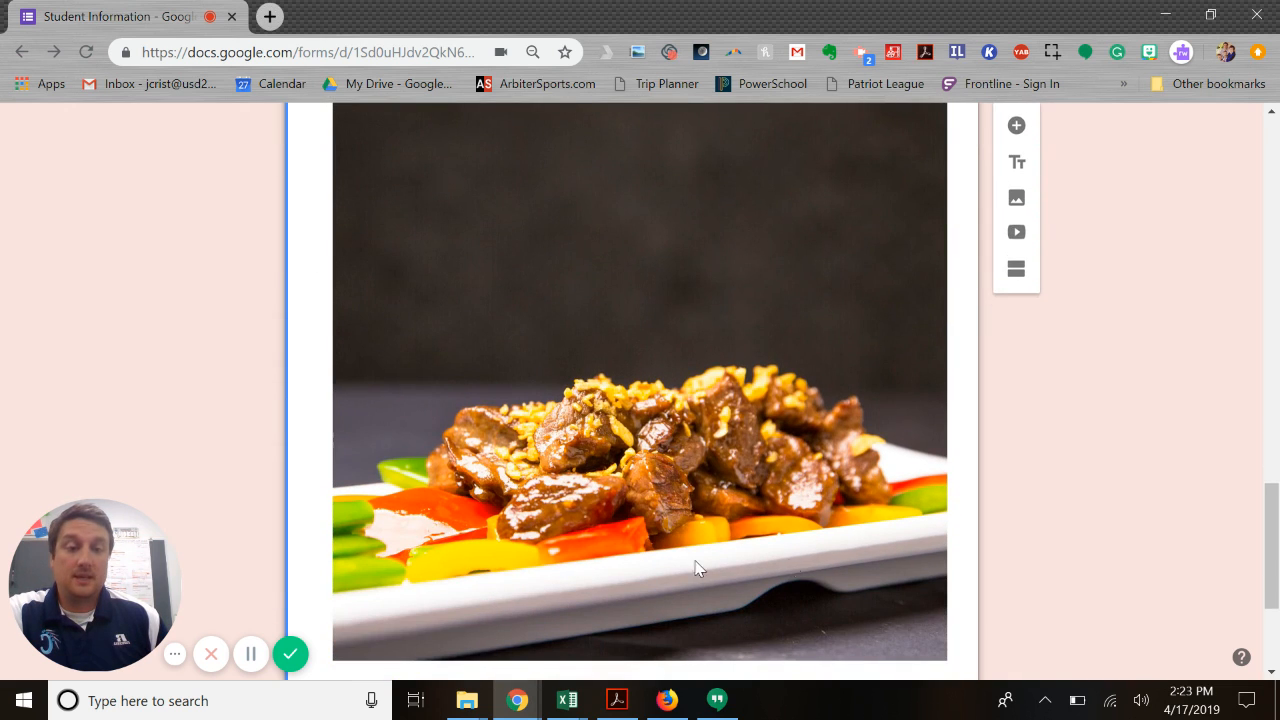
click(690, 408)
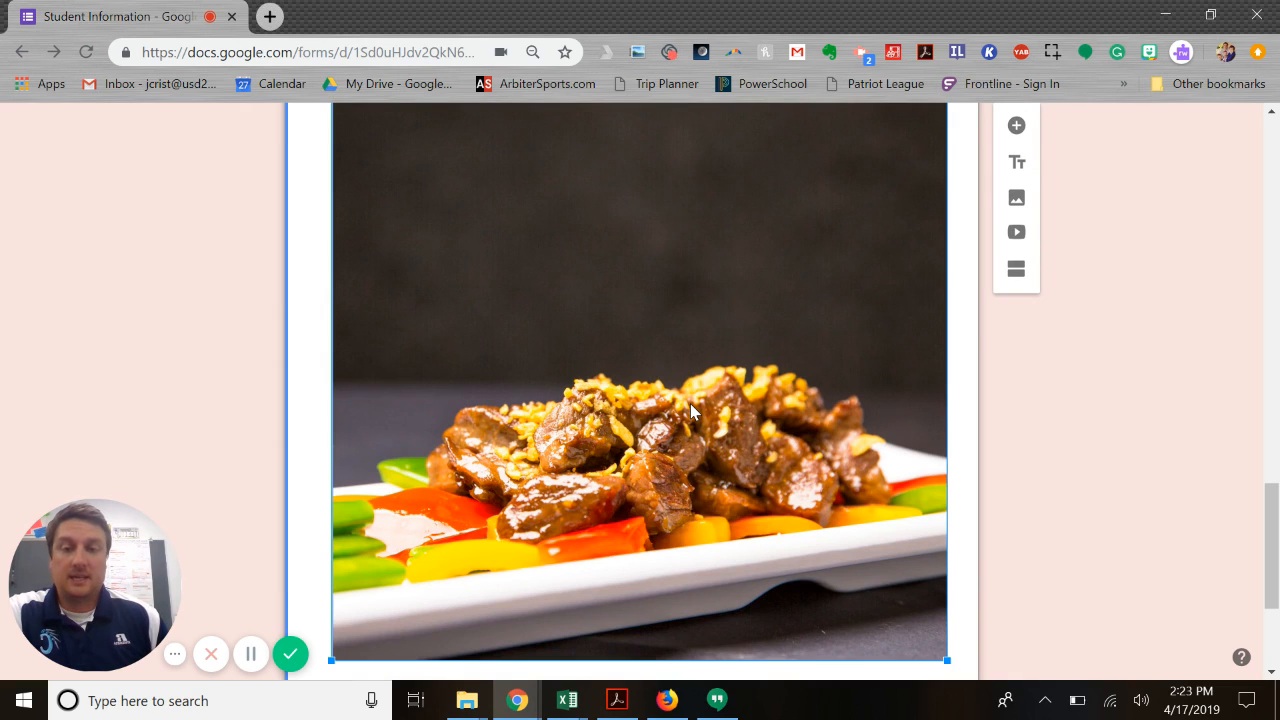
scroll(690, 403, down, 1)
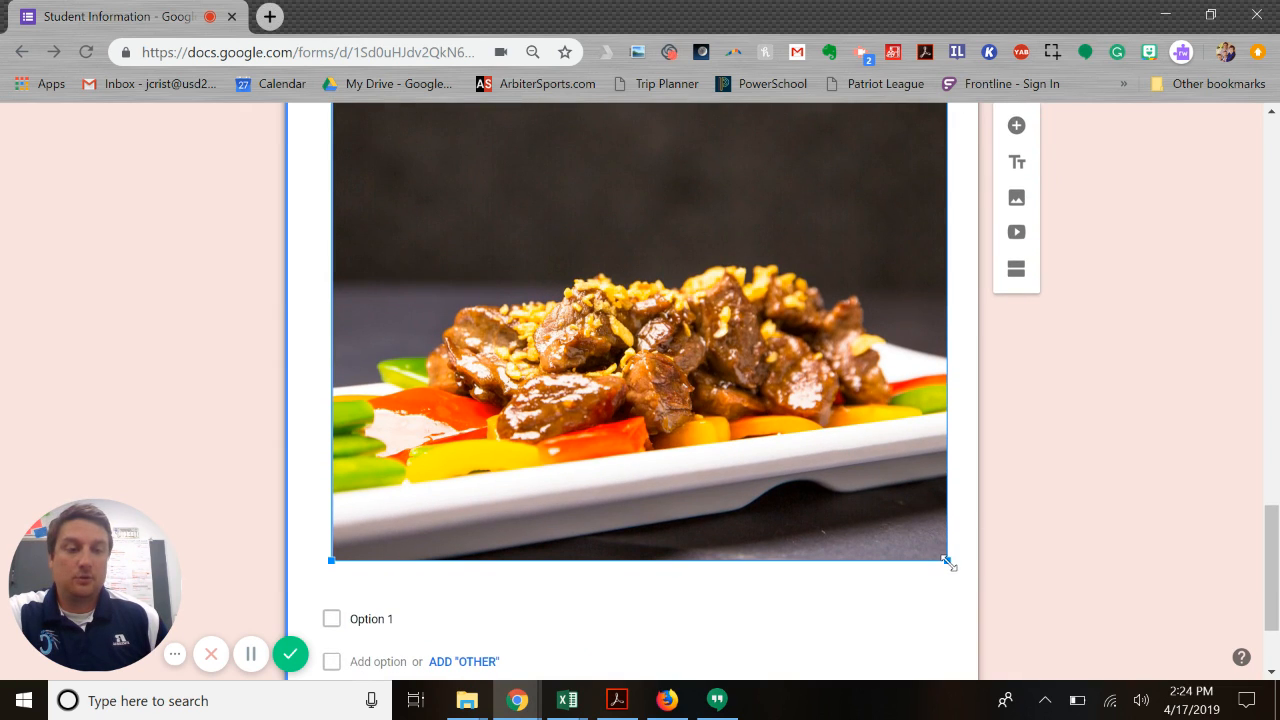
drag(946, 561, 640, 283)
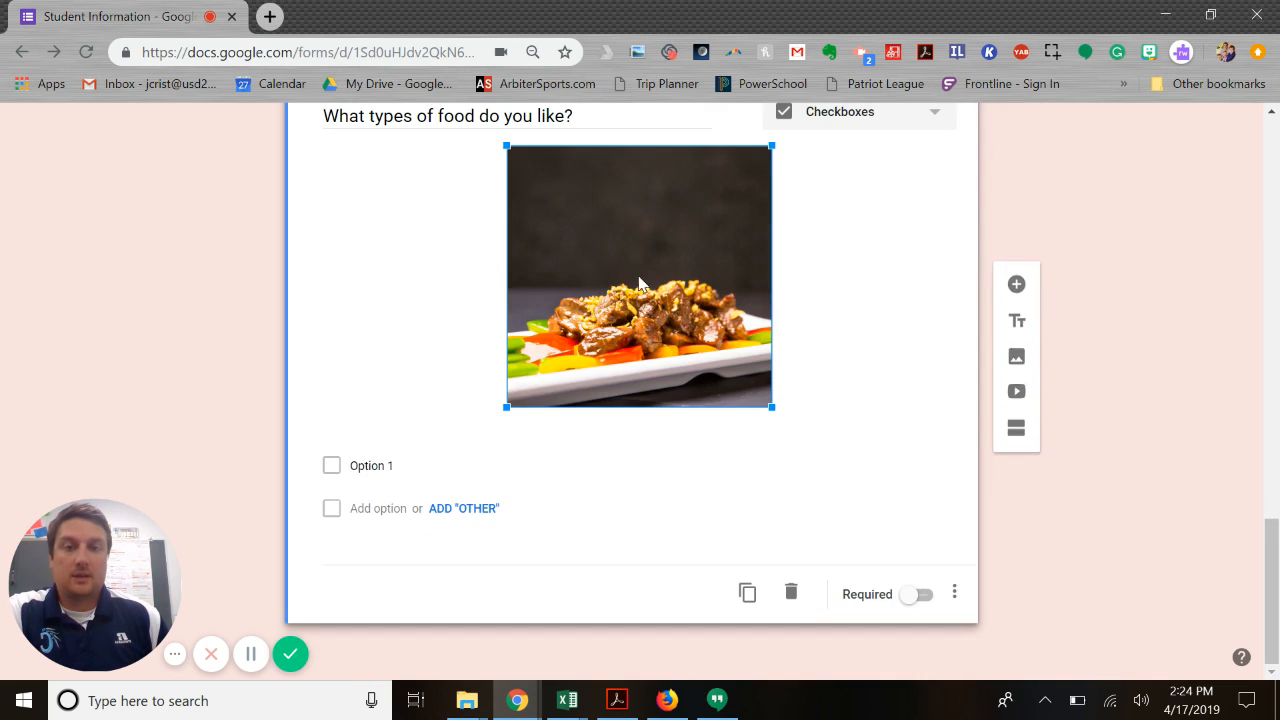
scroll(640, 283, up, 1)
drag(767, 505, 686, 422)
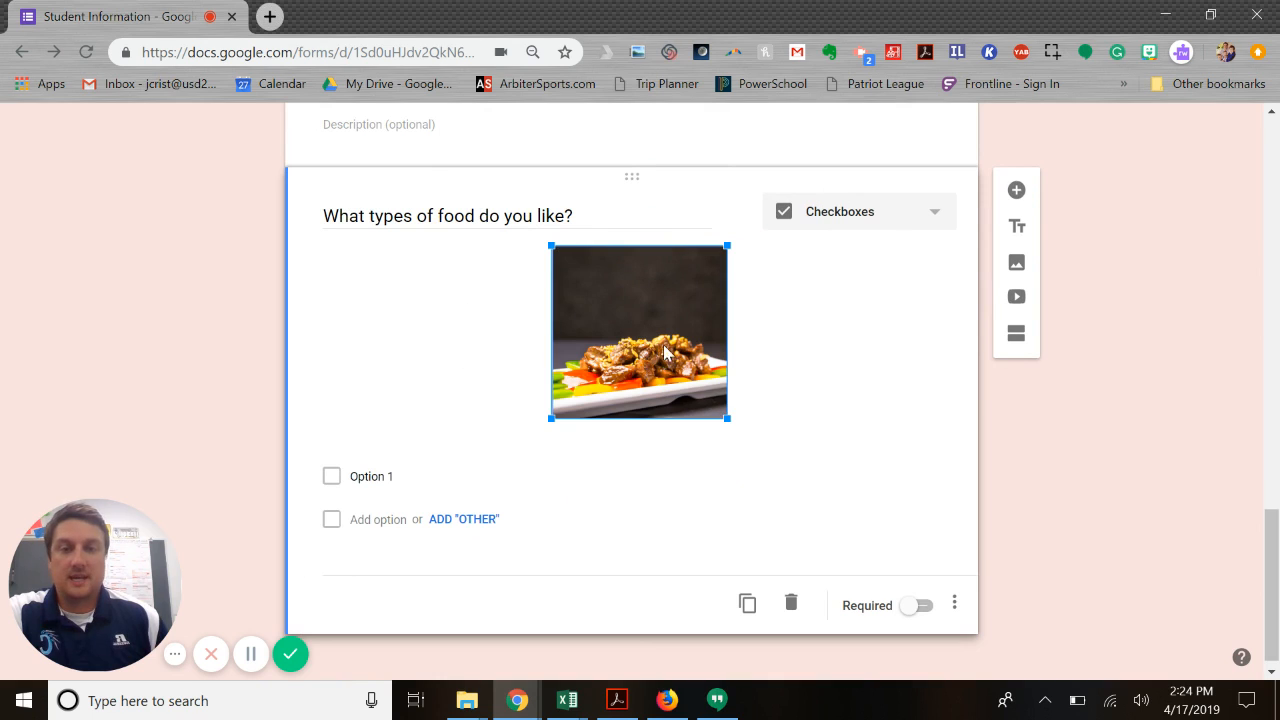
Step: Left-align the image in the "What types of food do you like?" question
click(489, 310)
click(561, 258)
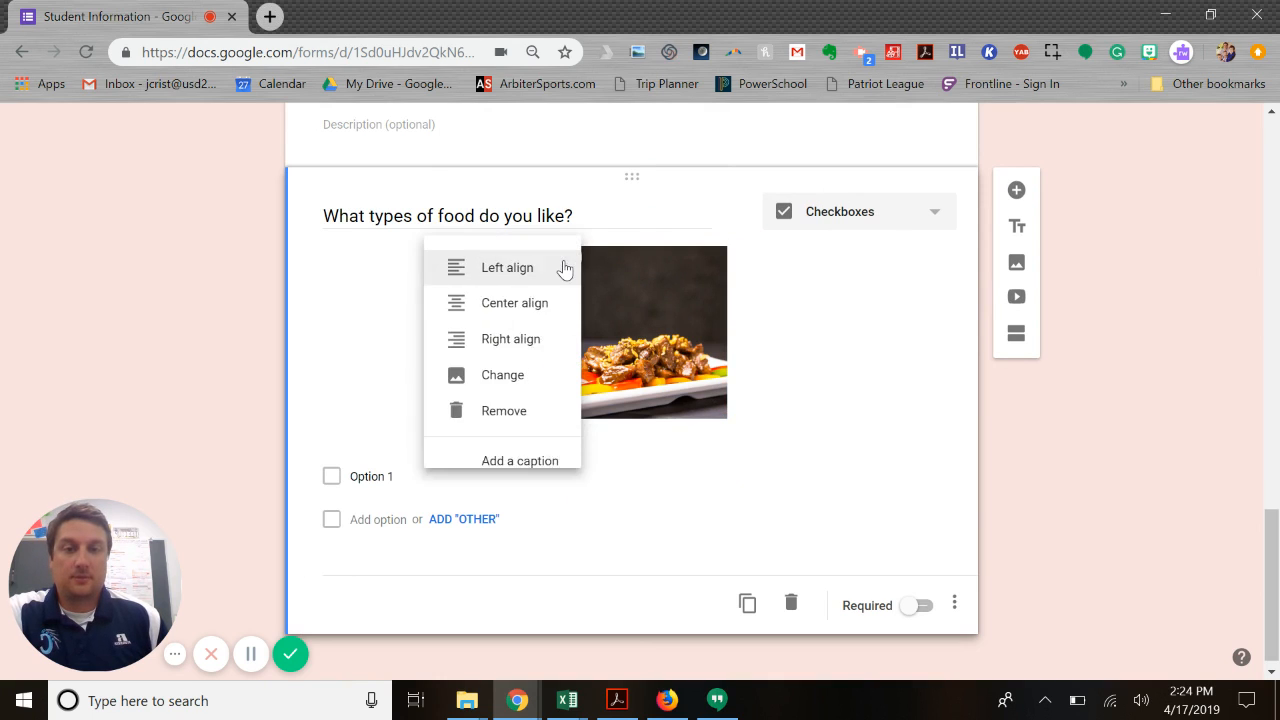
click(512, 272)
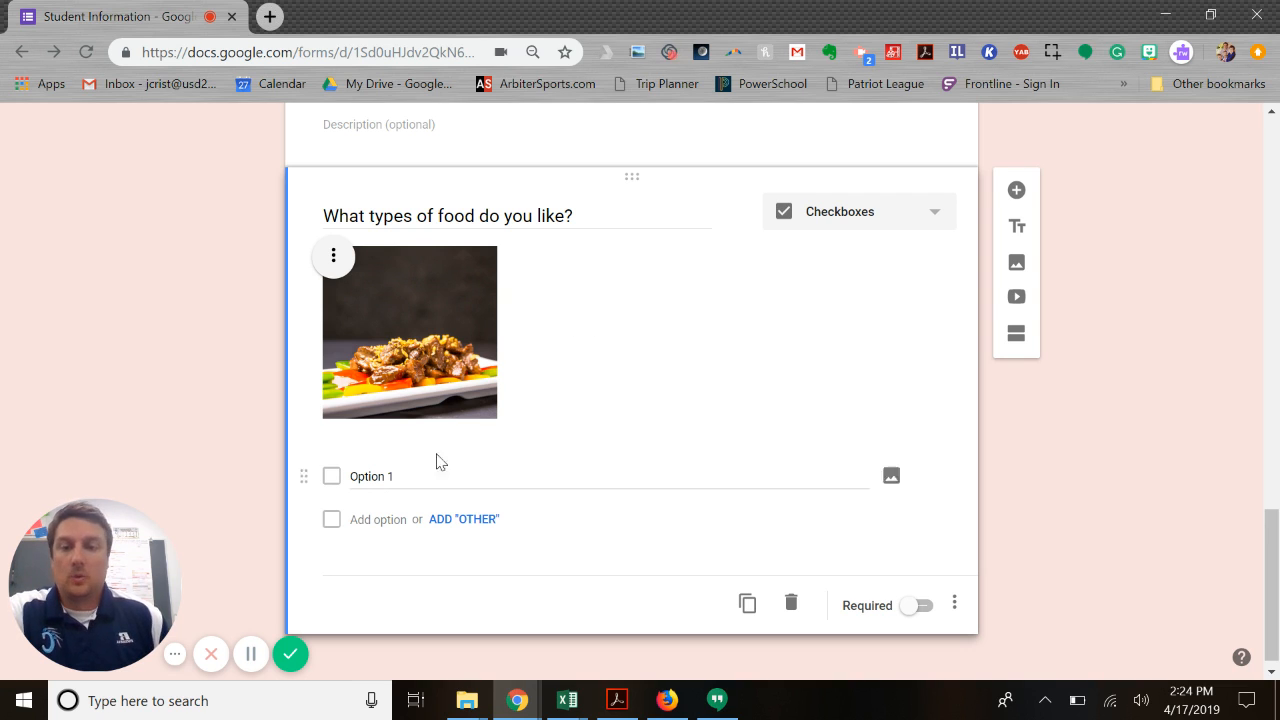
Step: Name the food question's first checkbox option "Chinese Food" and add "Italian" as the second option
click(394, 477)
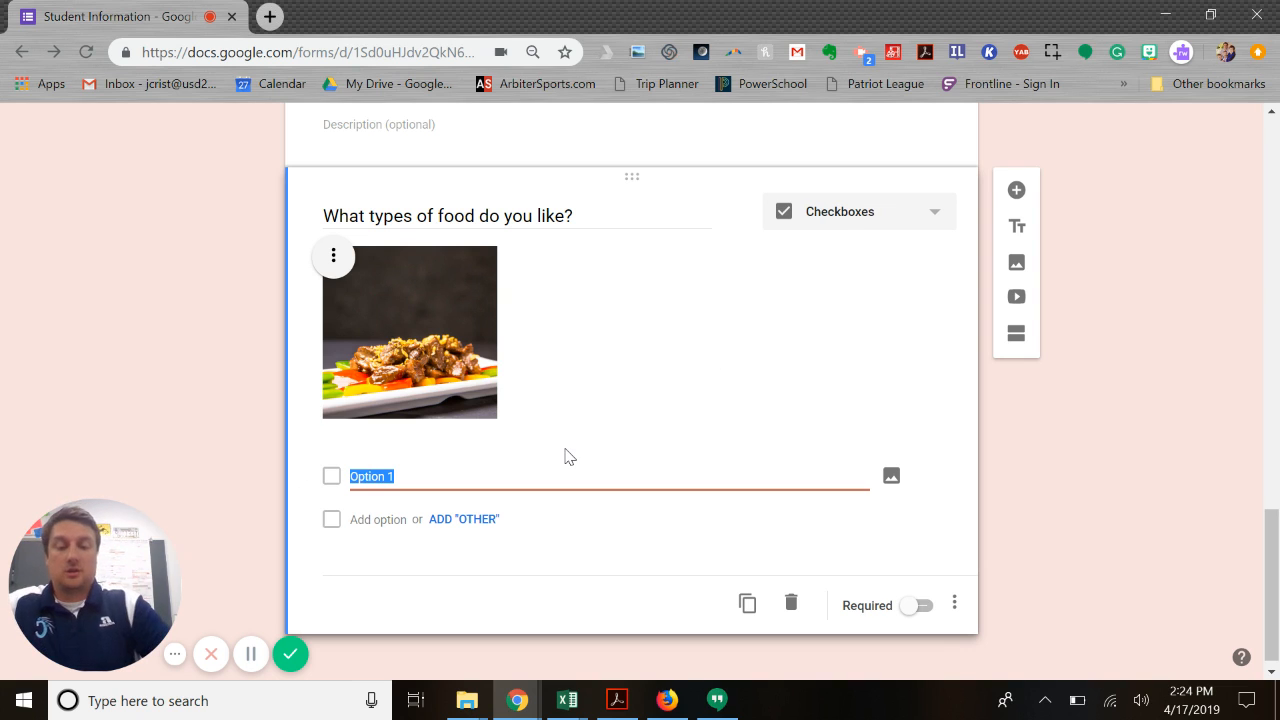
text(c)
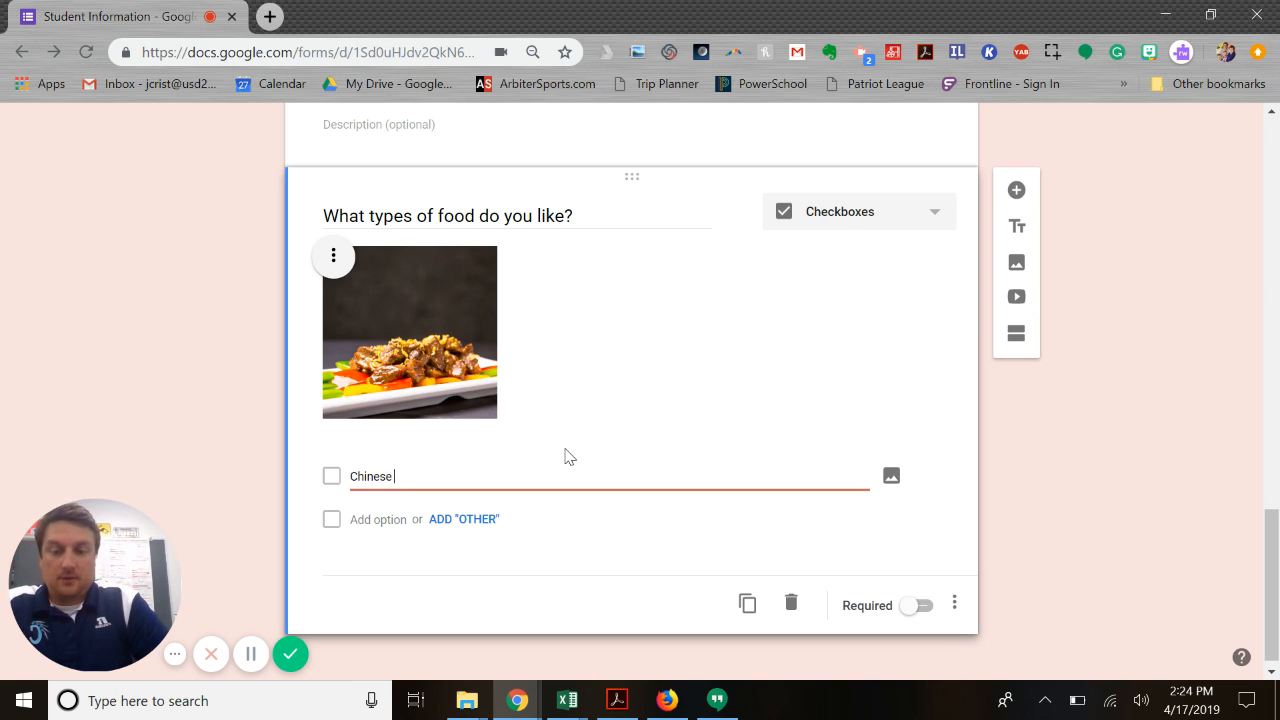
key(Tab)
key(Tab)
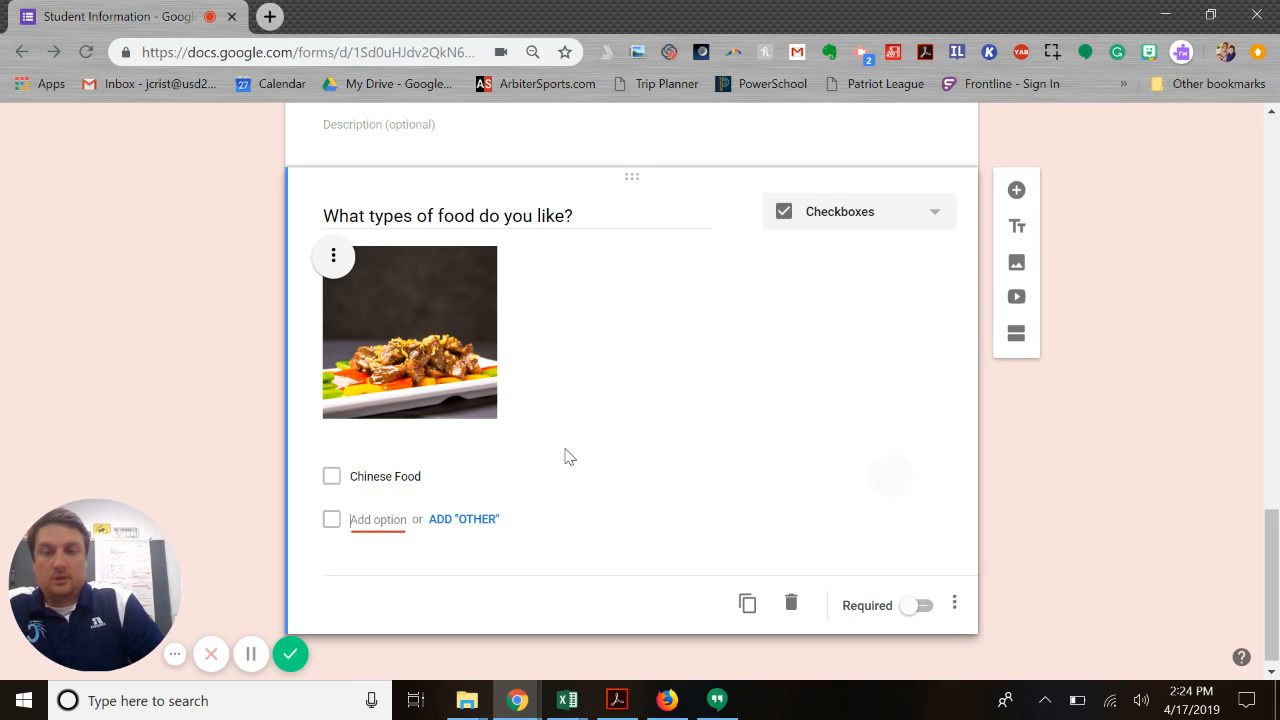
text(Ital)
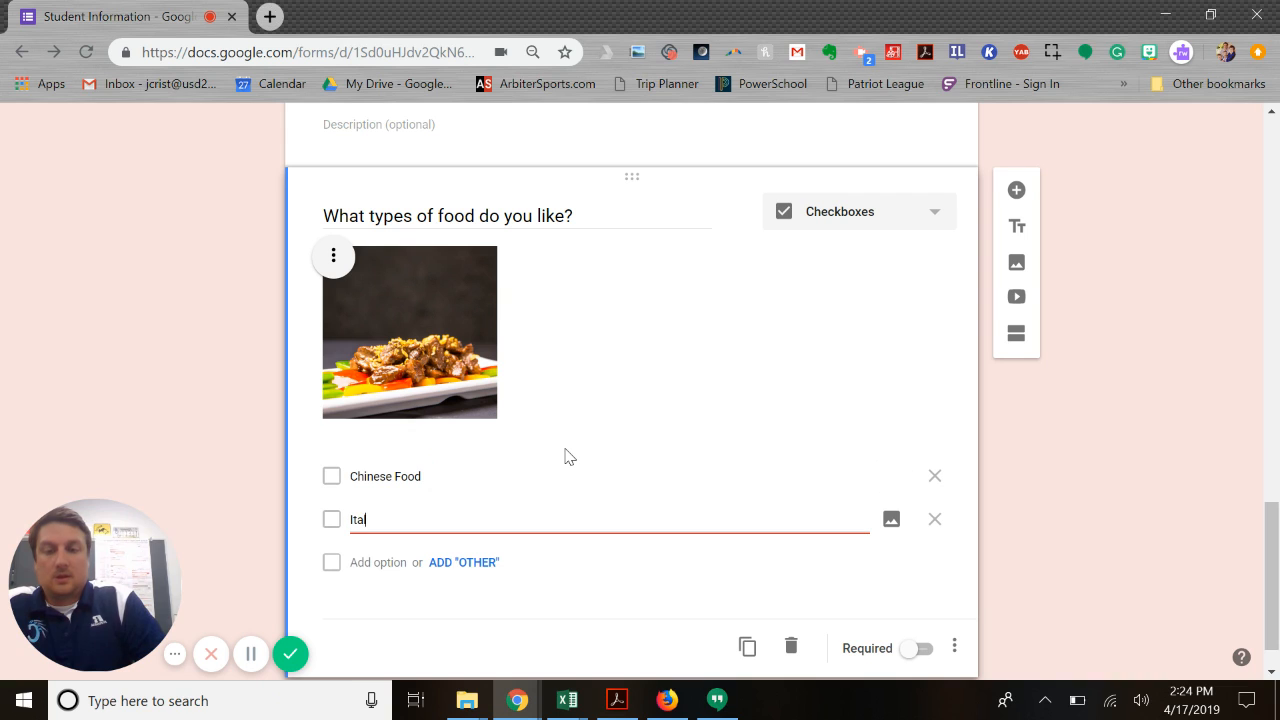
key(Tab)
key(Tab)
key(Tab)
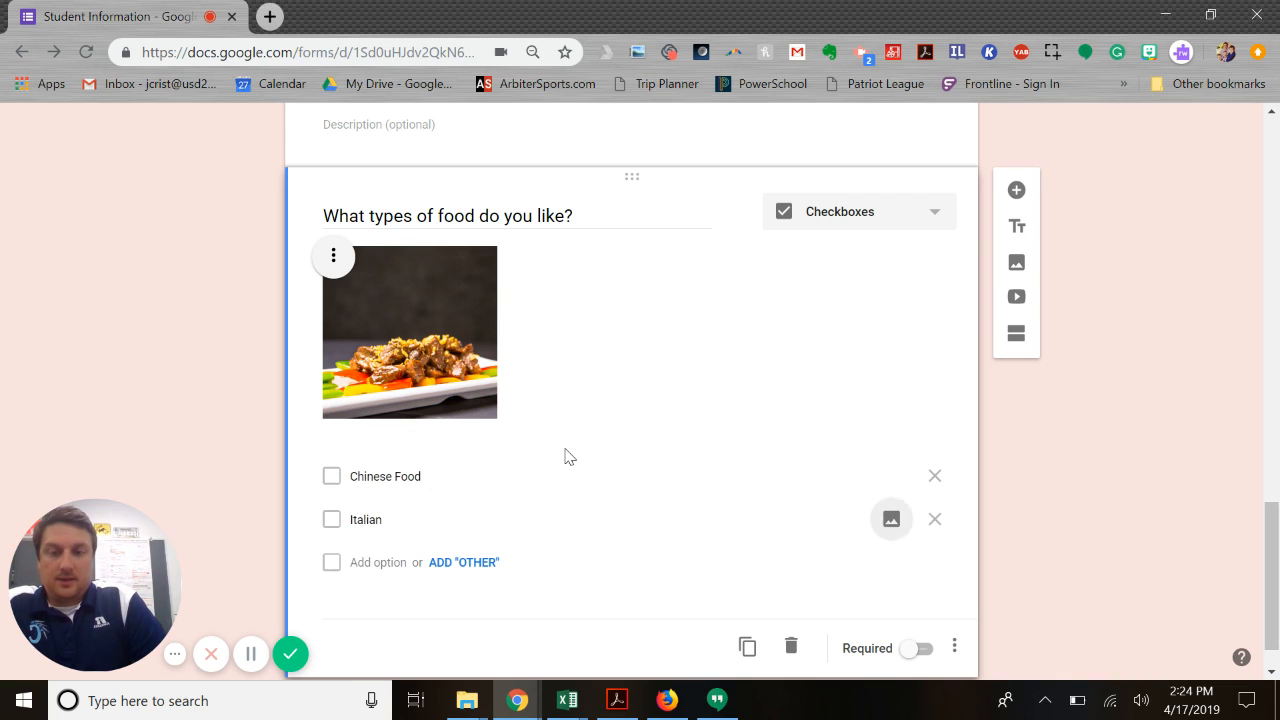
Step: Add the checkbox options "Mexican", "American" and "Japanese/Sushi" to the food question
text(Mex)
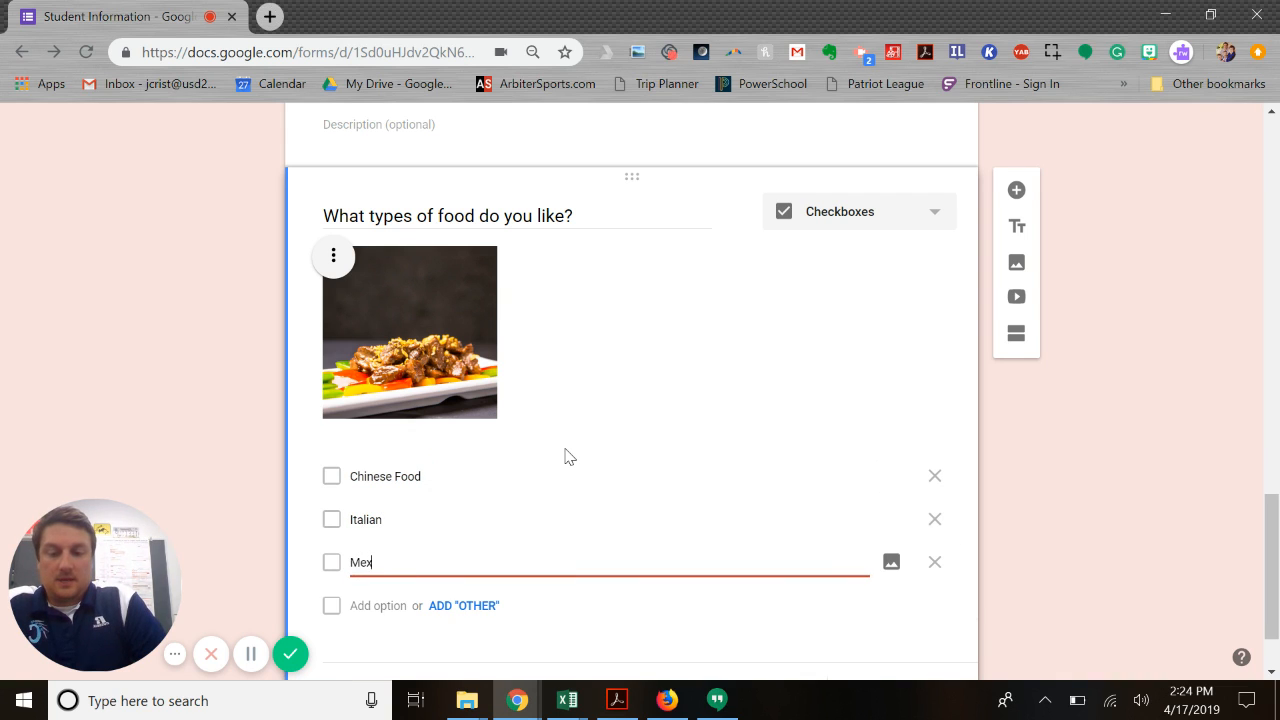
text(ican)
key(Tab)
key(Tab)
key(Tab)
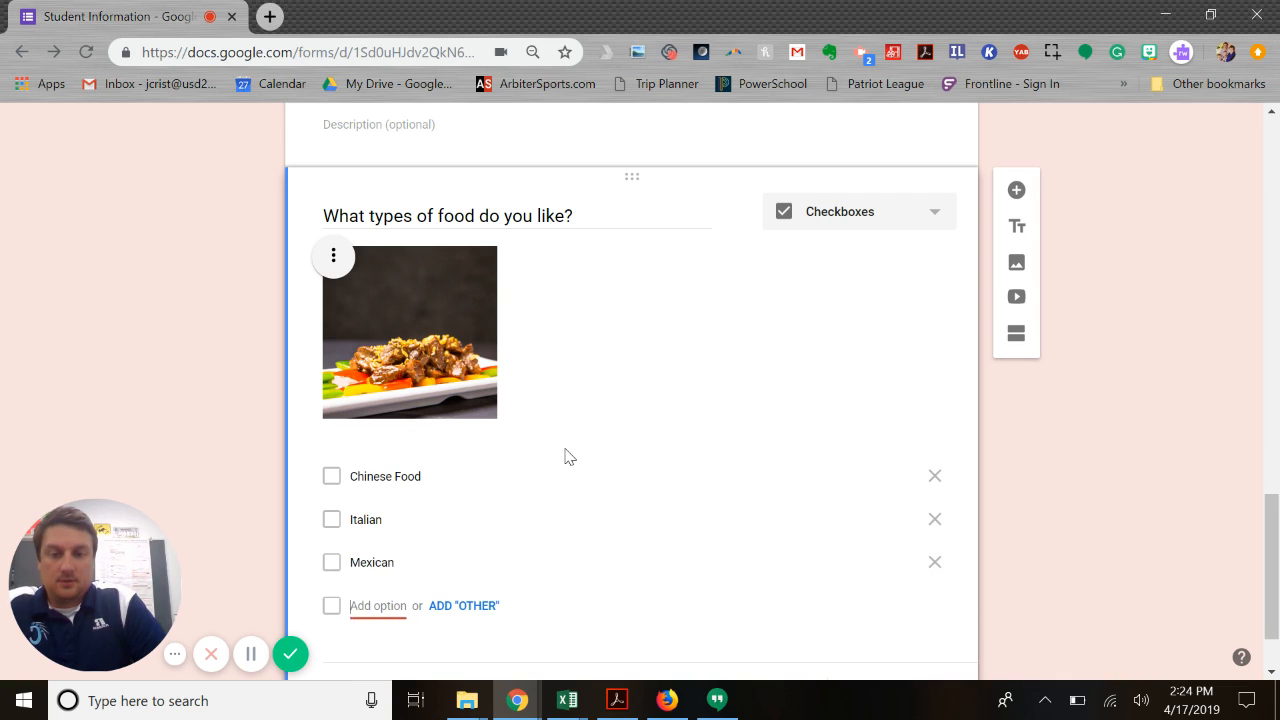
text(Amwr)
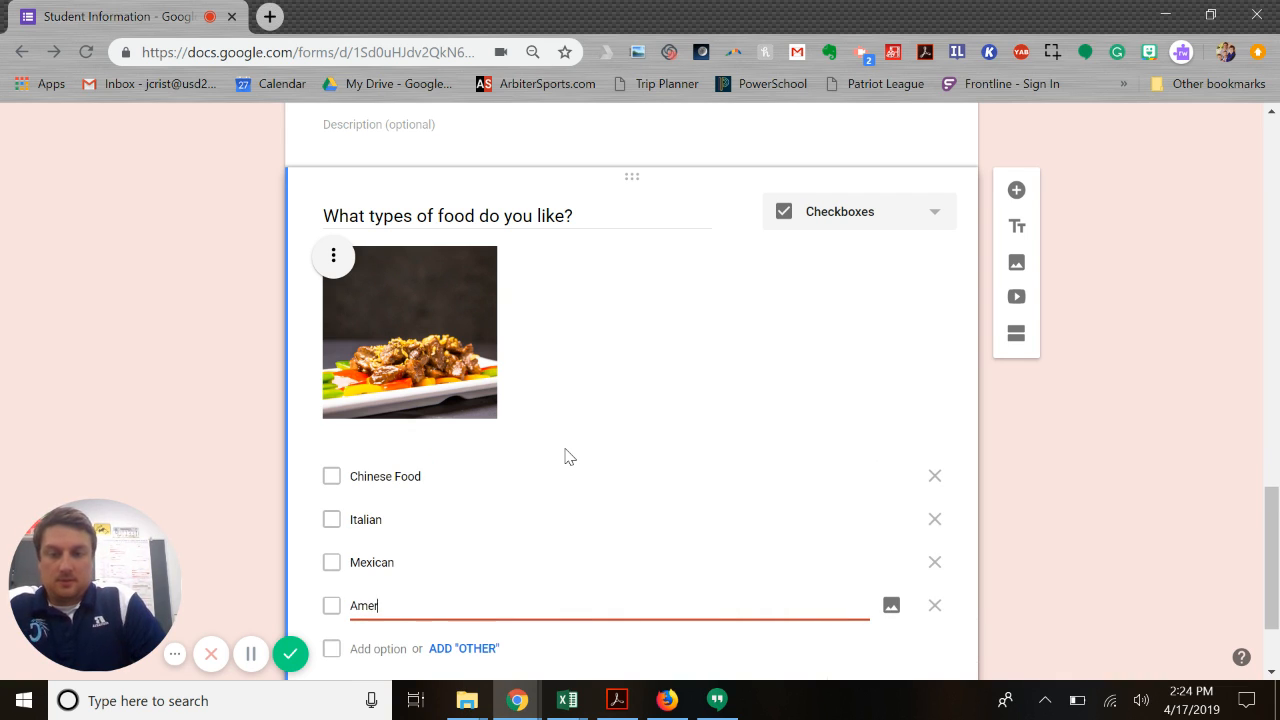
key(Tab)
key(Tab)
key(Tab)
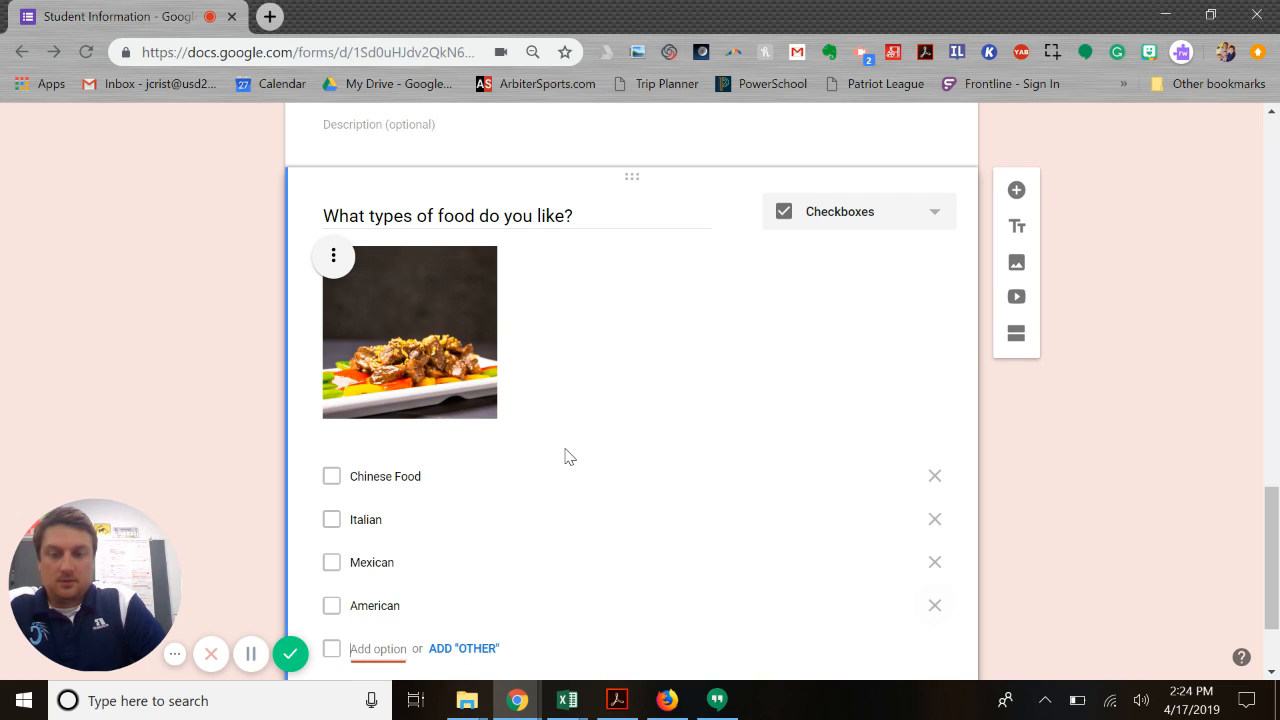
text(Japanese/Sushi)
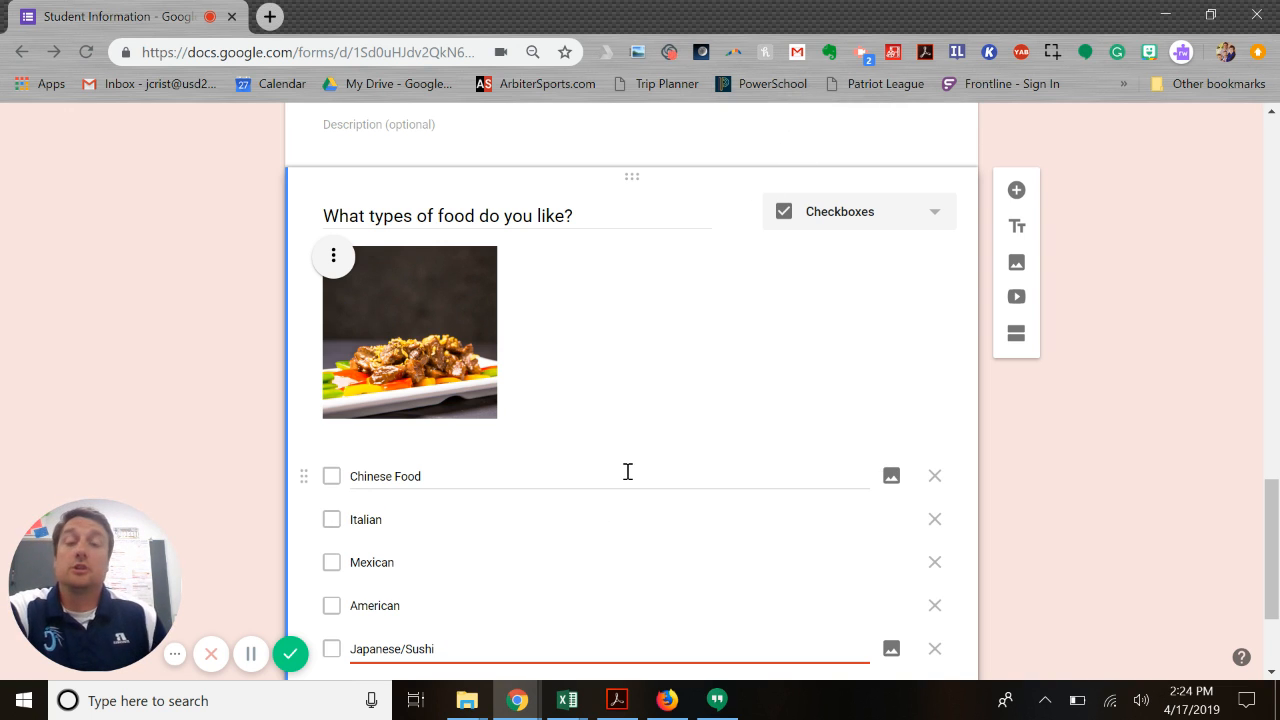
scroll(628, 471, down, 1)
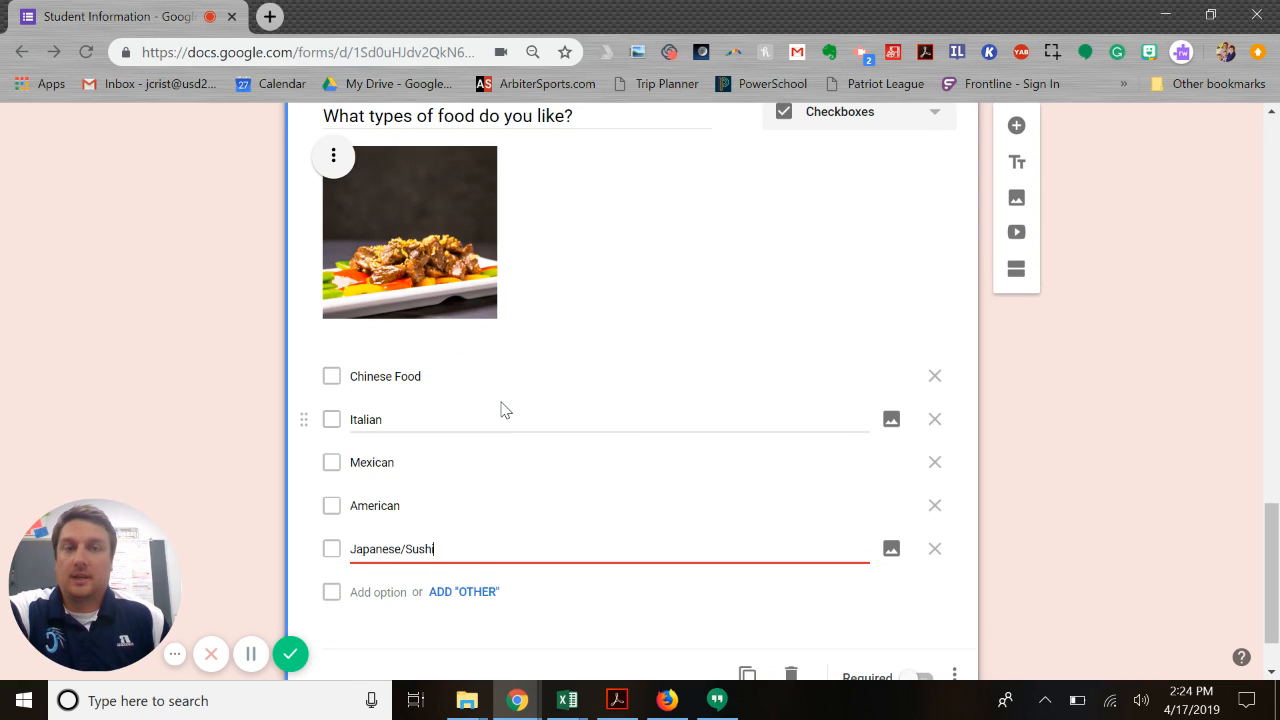
scroll(505, 410, down, 1)
scroll(503, 409, up, 1)
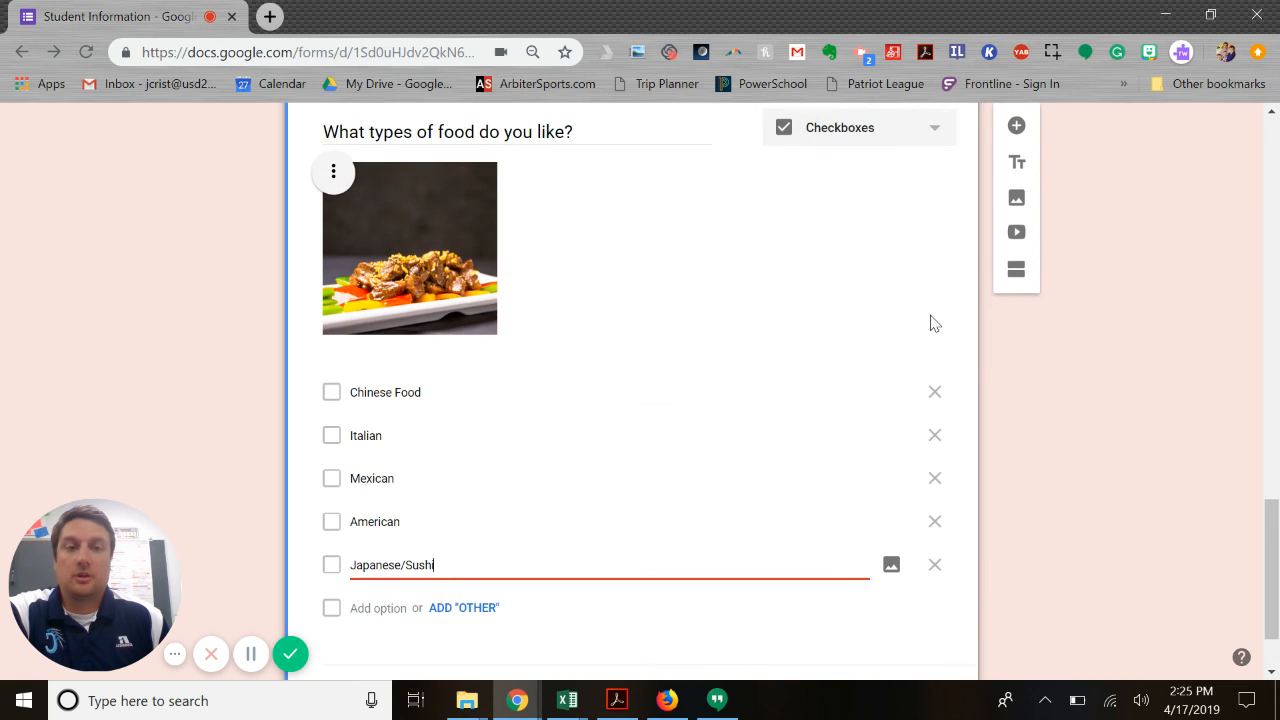
click(469, 397)
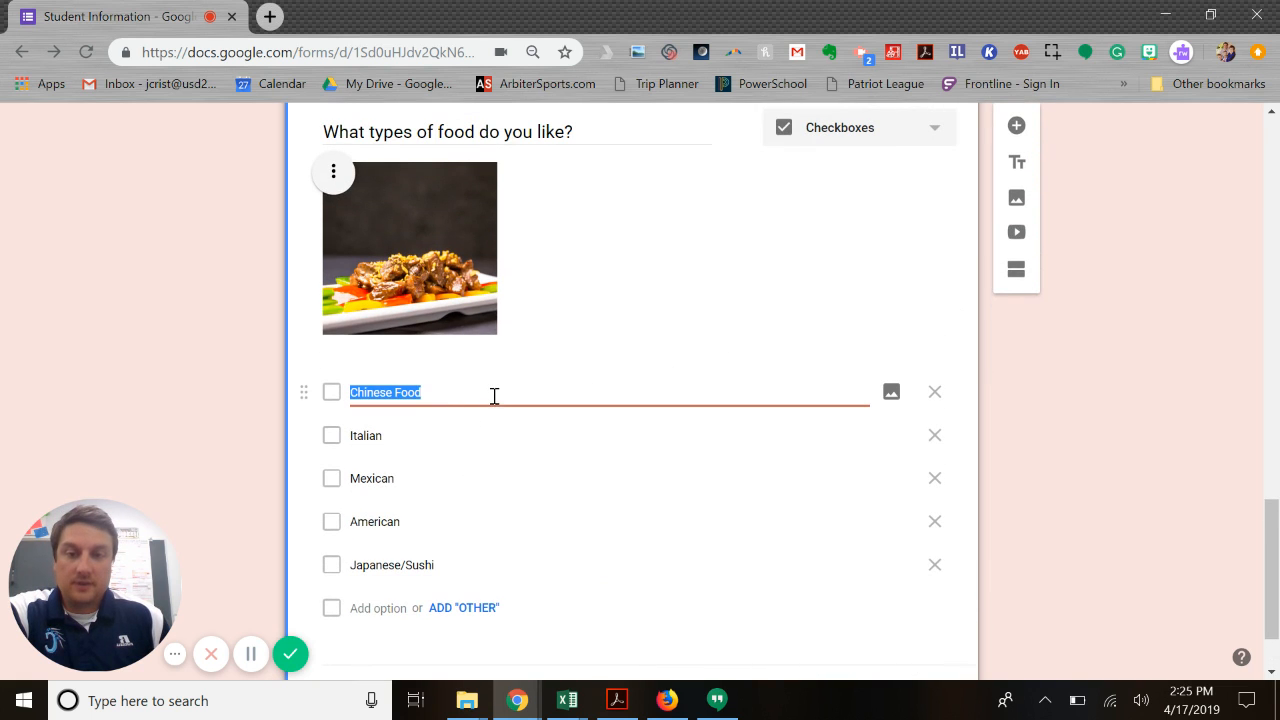
click(494, 397)
Step: Search Google images for "italian food" and insert the penne pasta picture with green leaves into the Italian option
click(407, 438)
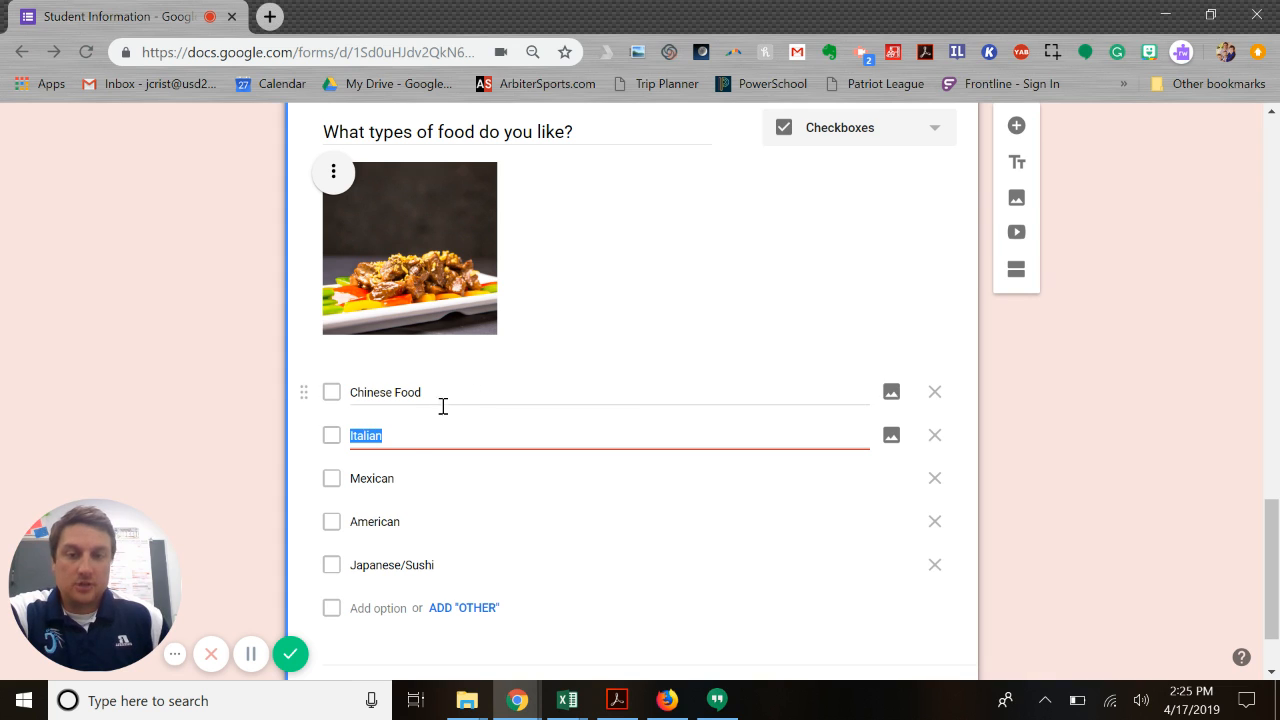
click(413, 440)
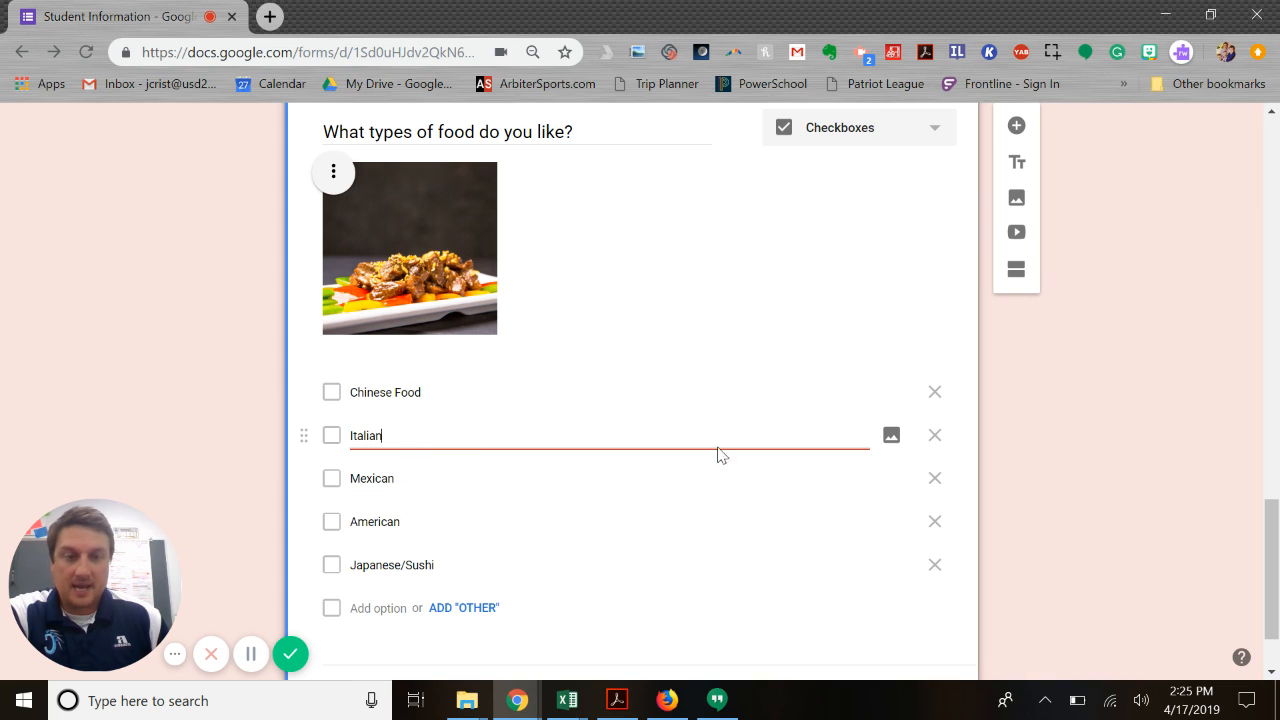
click(892, 437)
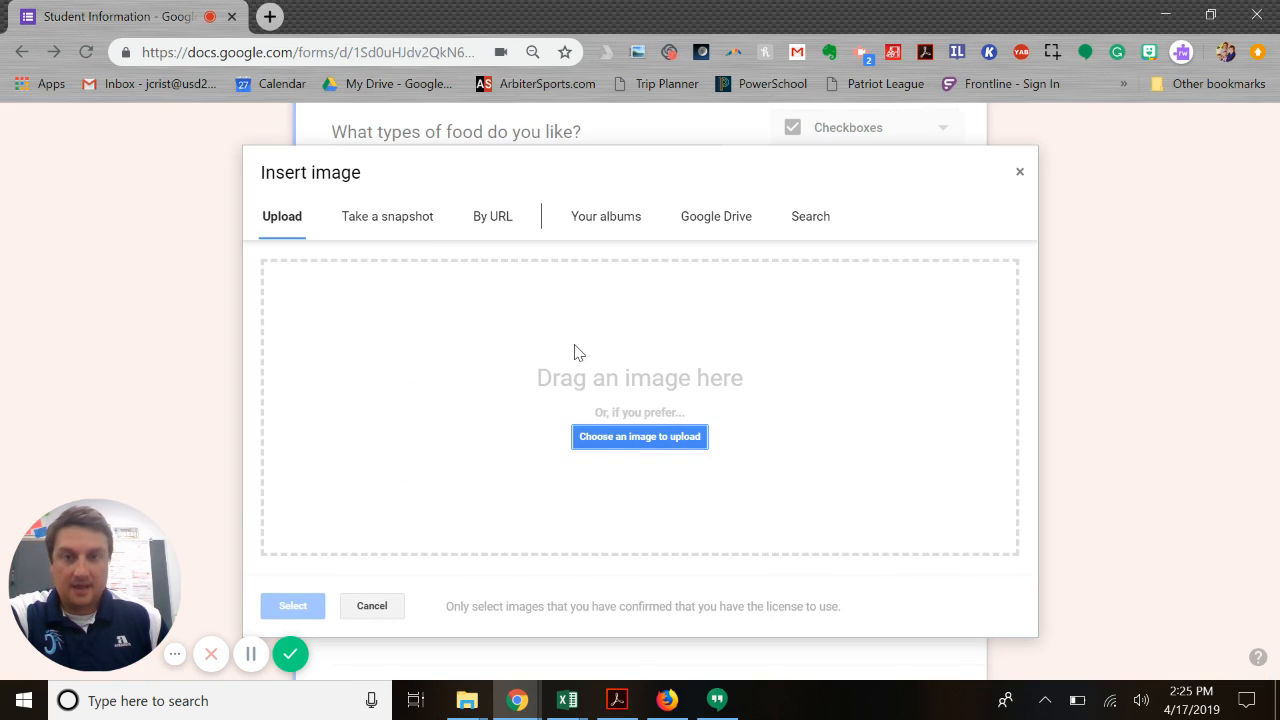
click(832, 218)
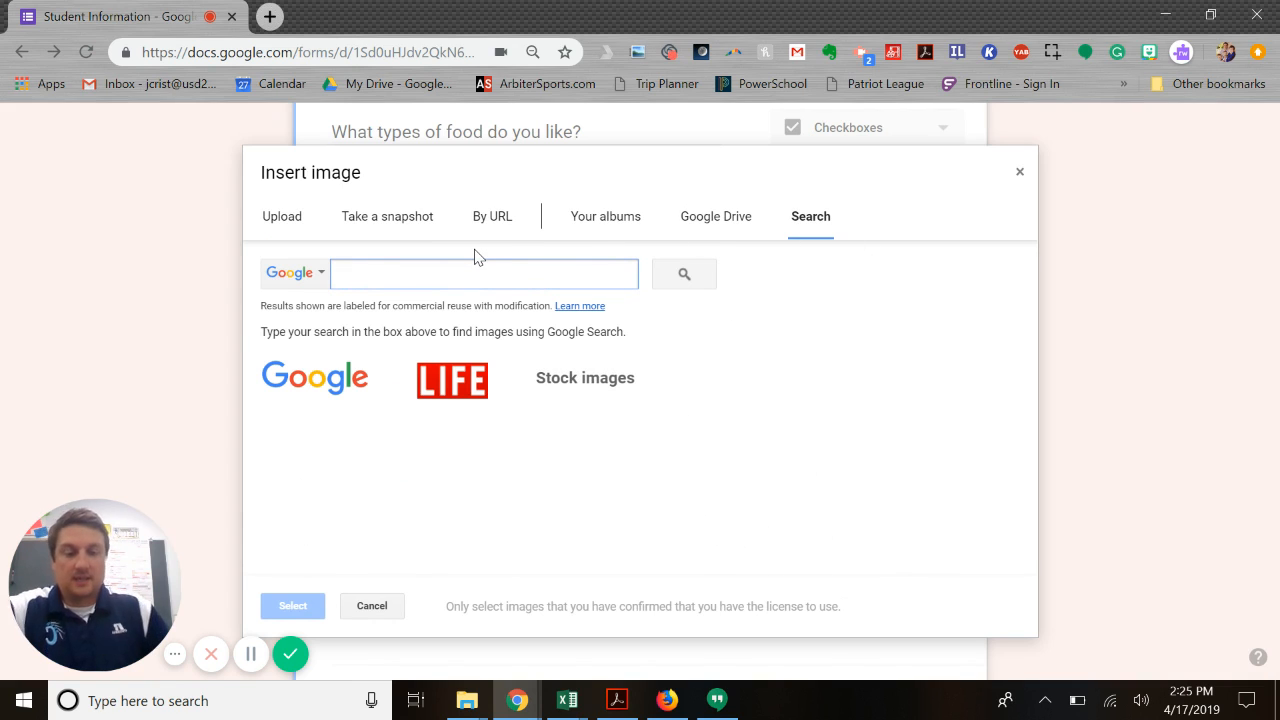
text(Ita)
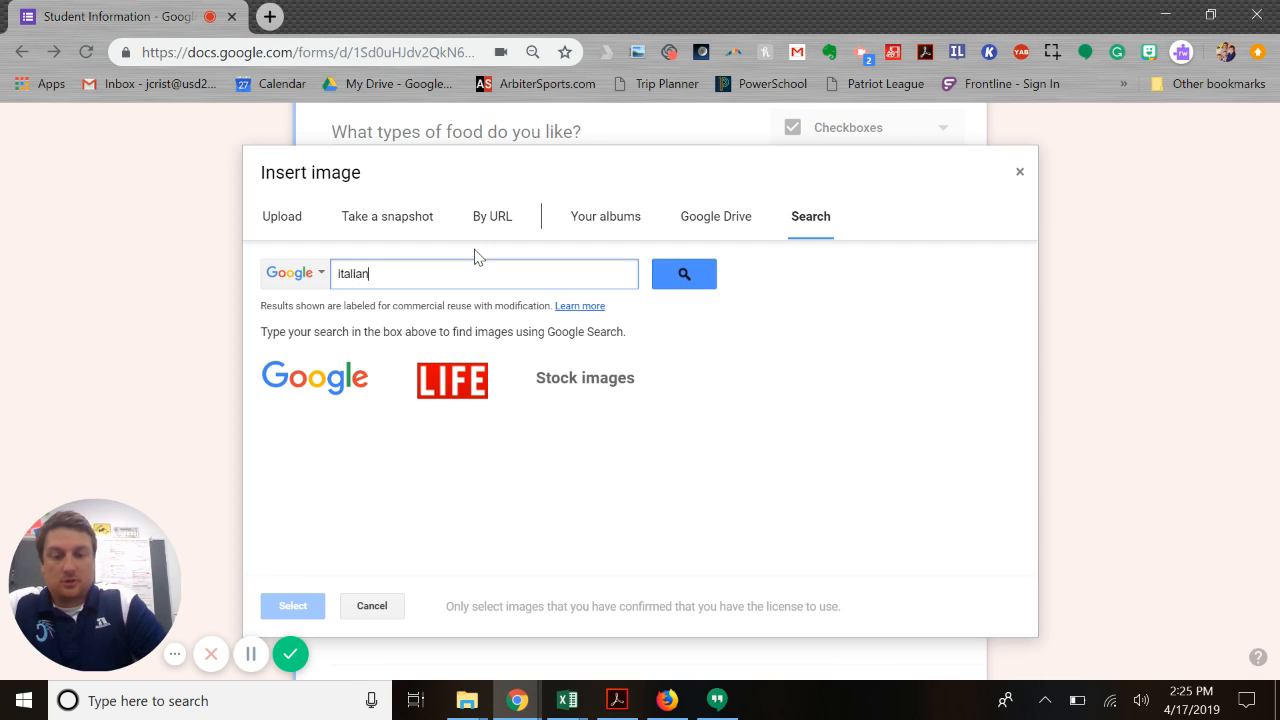
text(lian food)
key(Return)
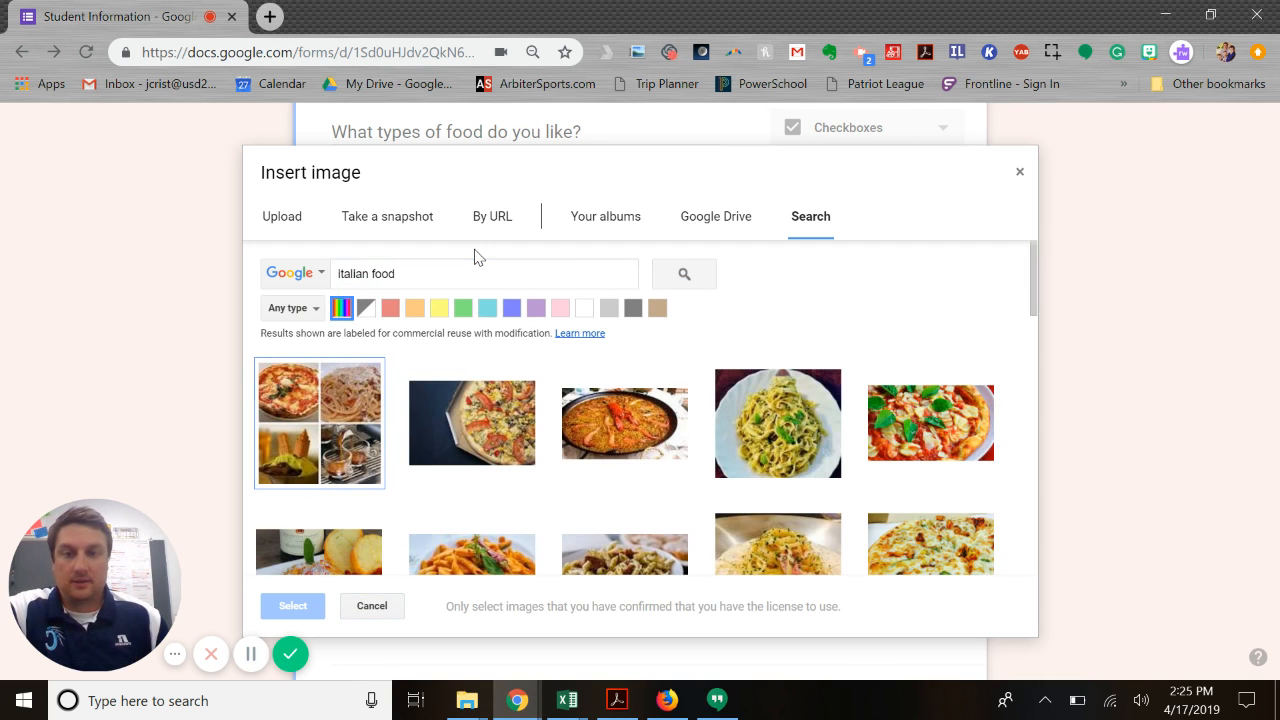
scroll(515, 452, down, 1)
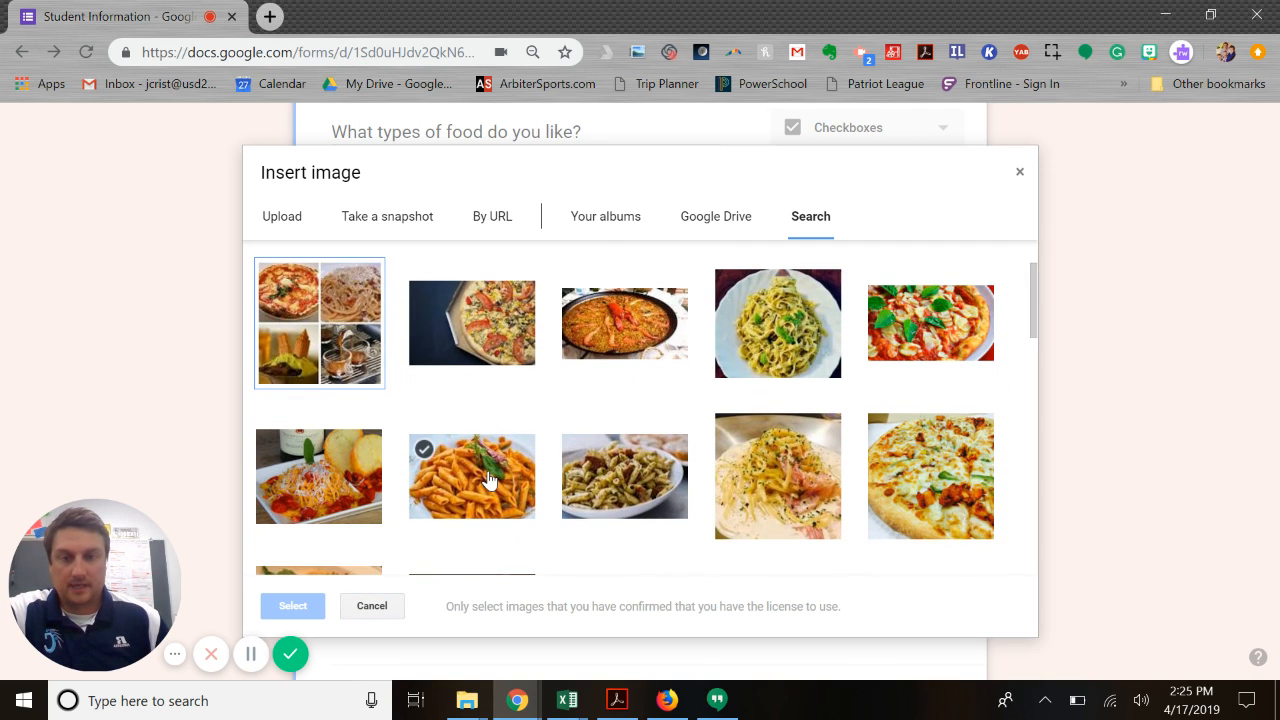
click(490, 480)
click(293, 605)
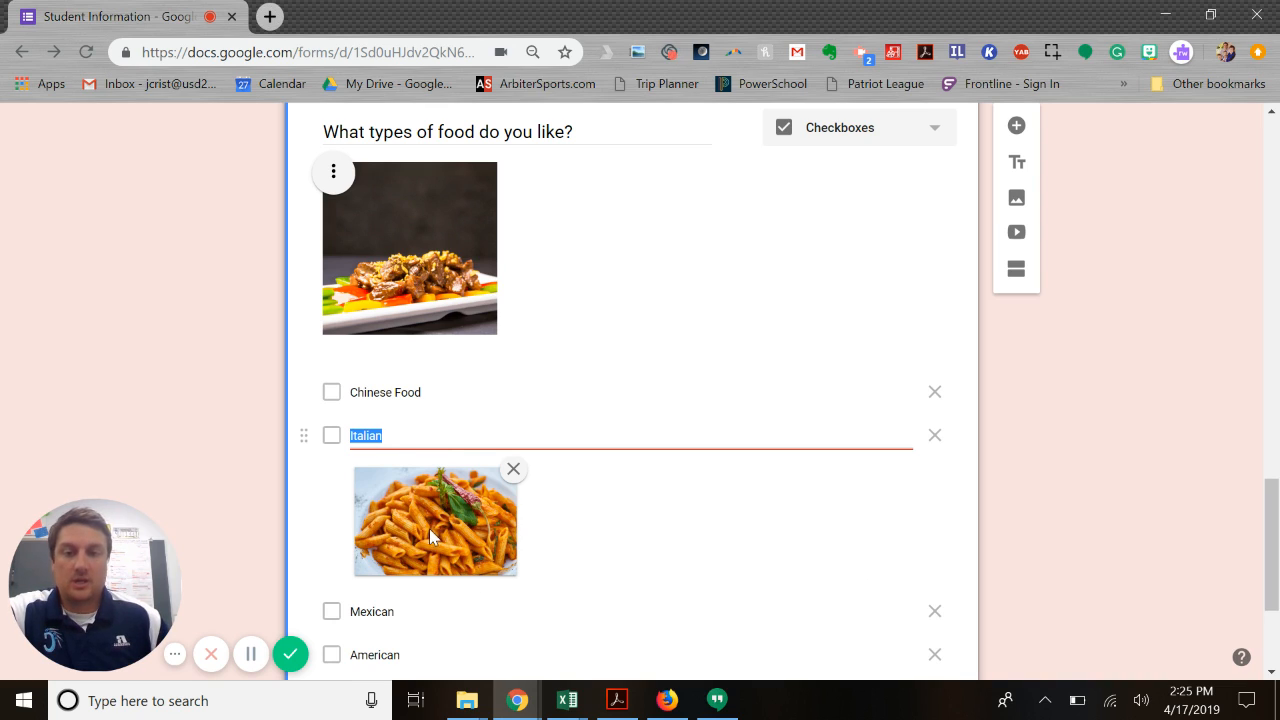
Step: Move the Italian option above Chinese Food in the food question's option list
drag(304, 435, 306, 390)
scroll(457, 480, down, 2)
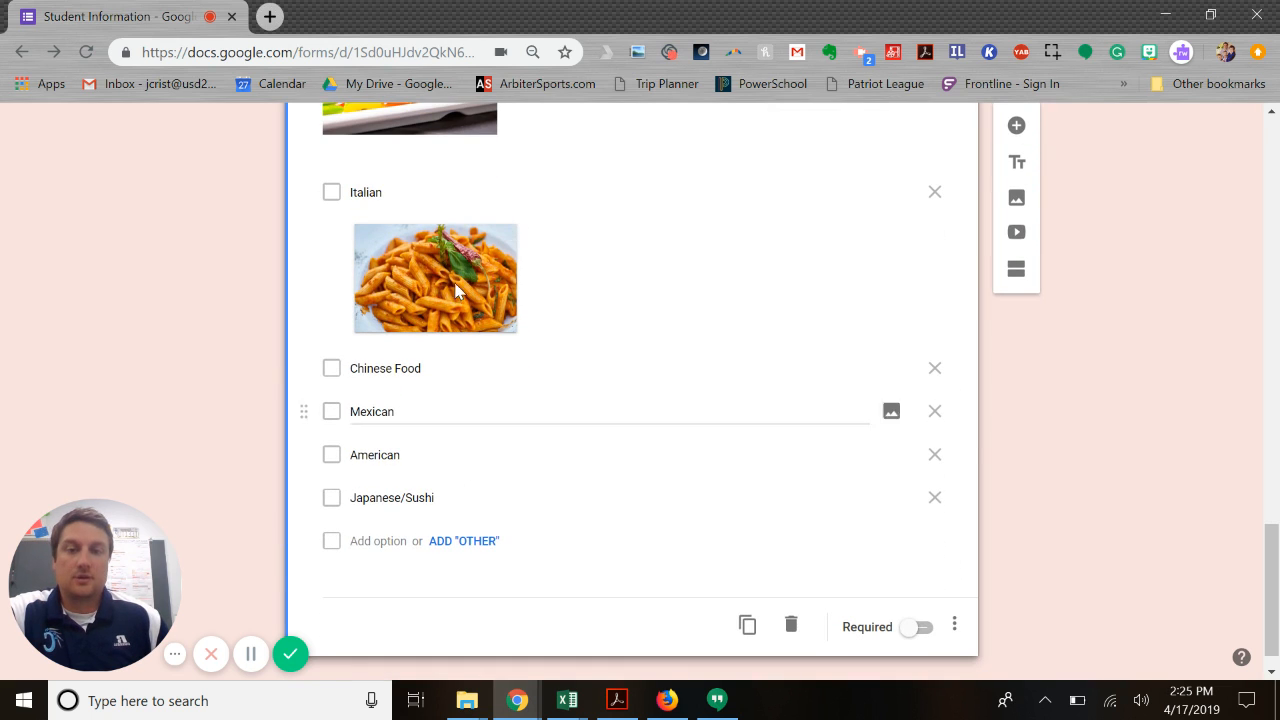
scroll(566, 460, up, 2)
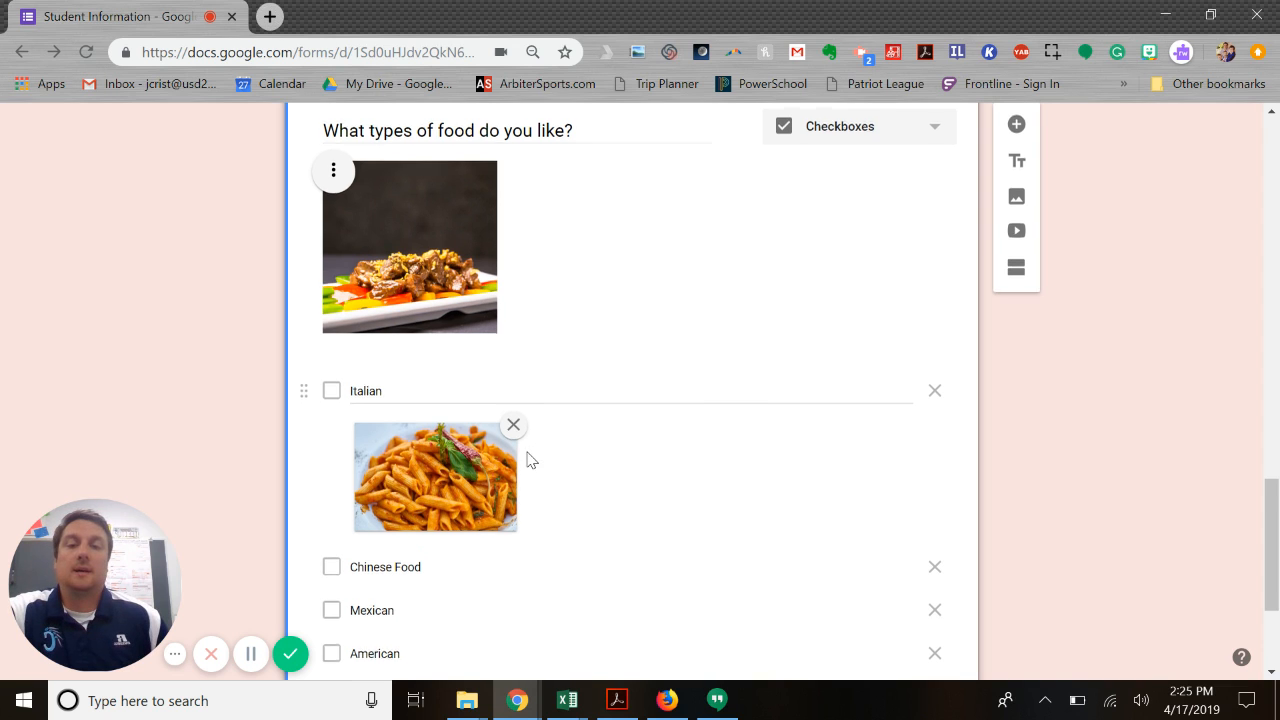
scroll(535, 430, down, 1)
scroll(535, 426, up, 1)
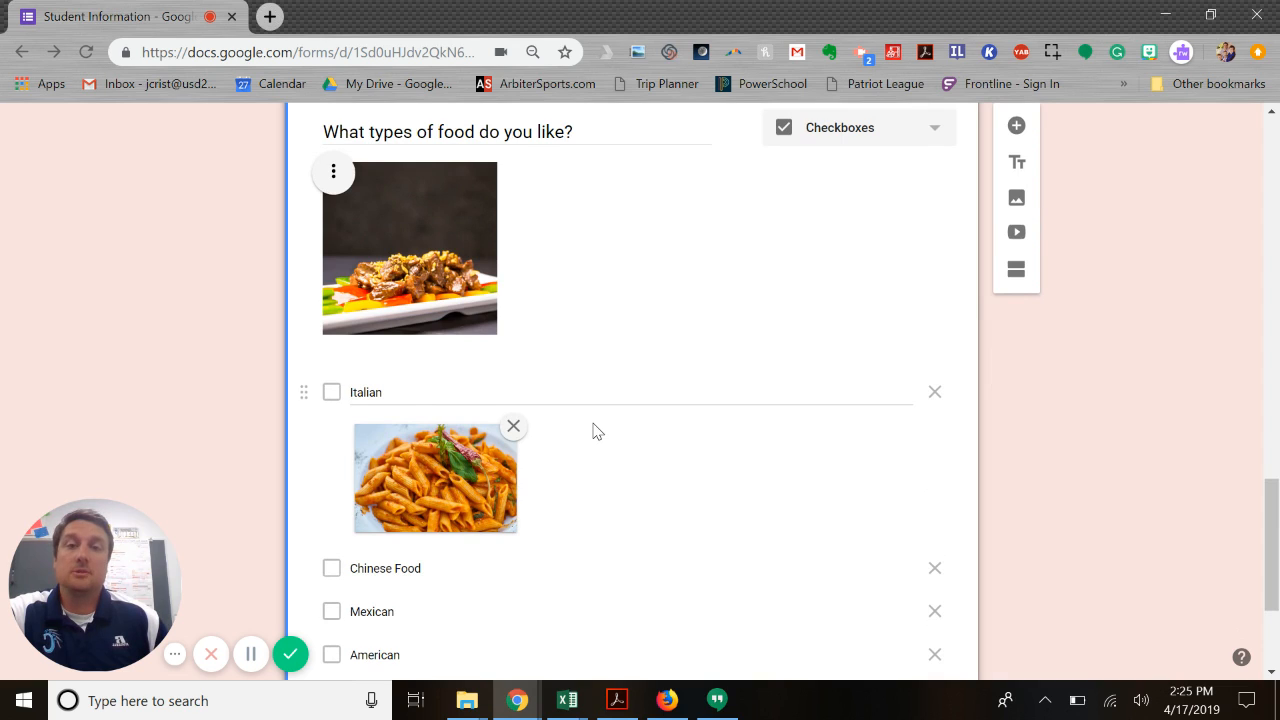
scroll(773, 389, up, 1)
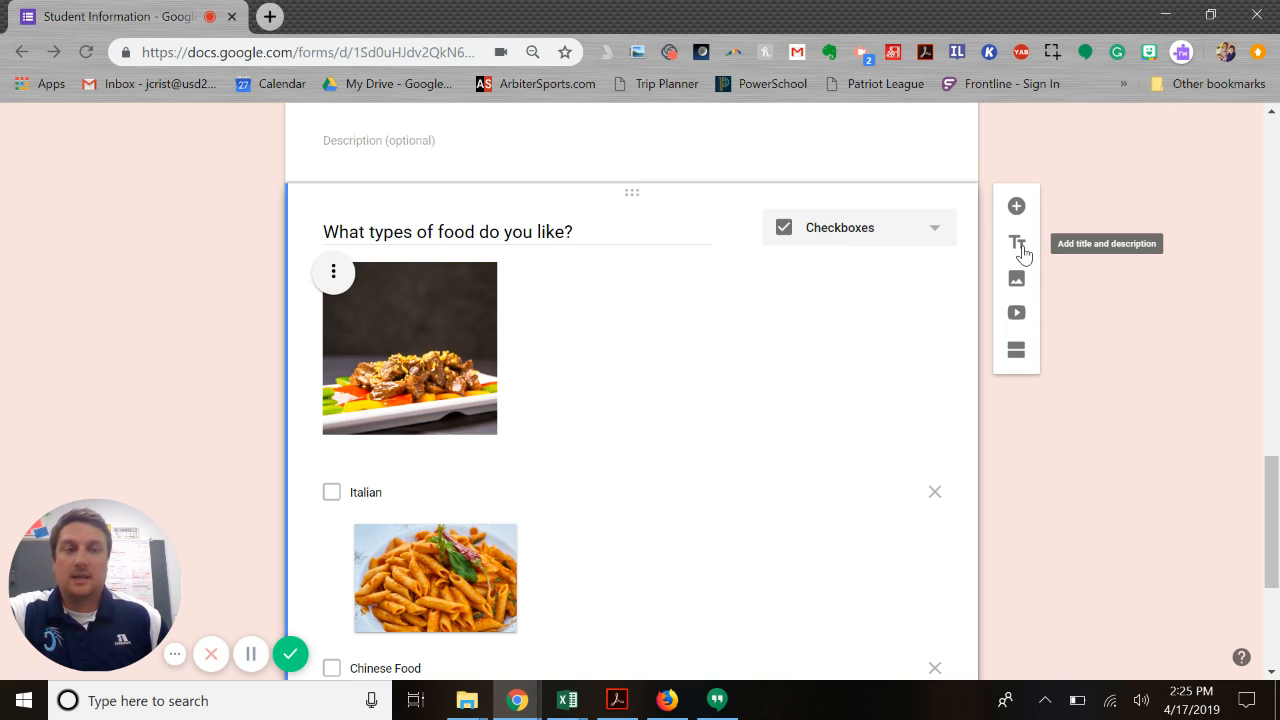
scroll(563, 283, up, 4)
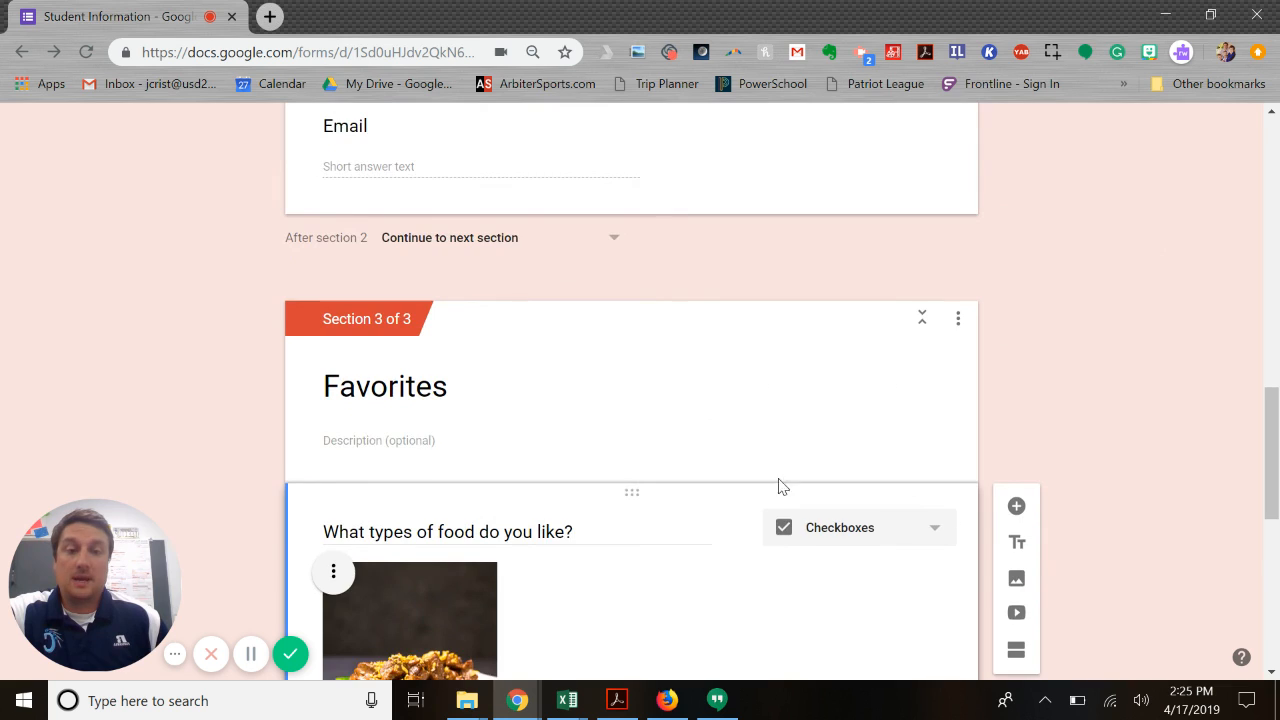
scroll(1055, 568, down, 1)
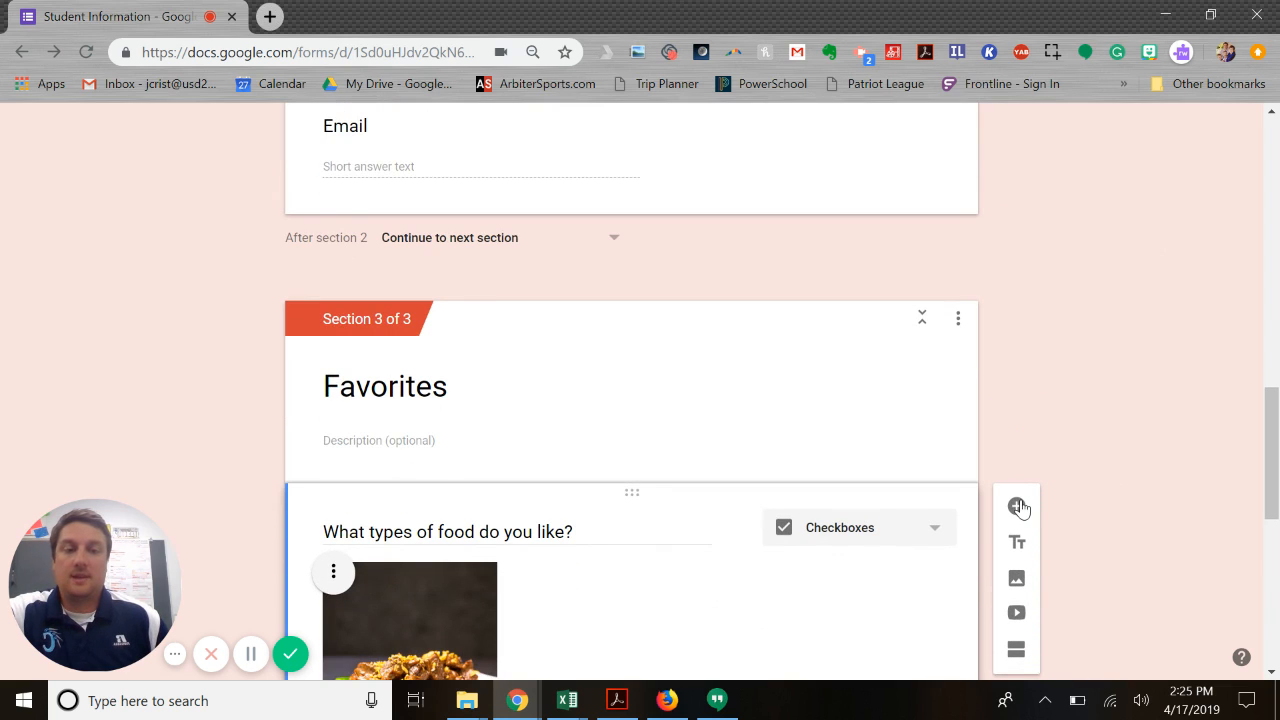